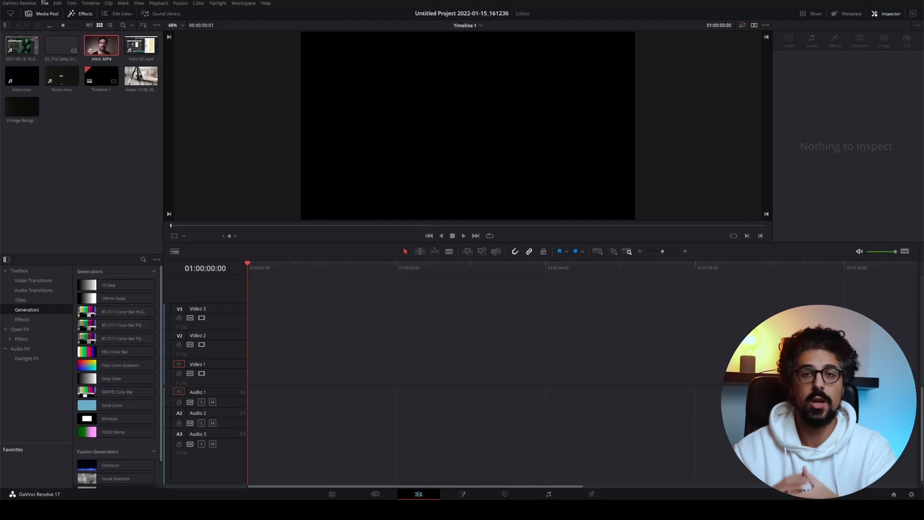
# Step: Place the Intro.MP4 clip on Video 1 and the Intro VS.mp4 clip above it on Video 2, starting at the same point
pyautogui.click(90, 43)
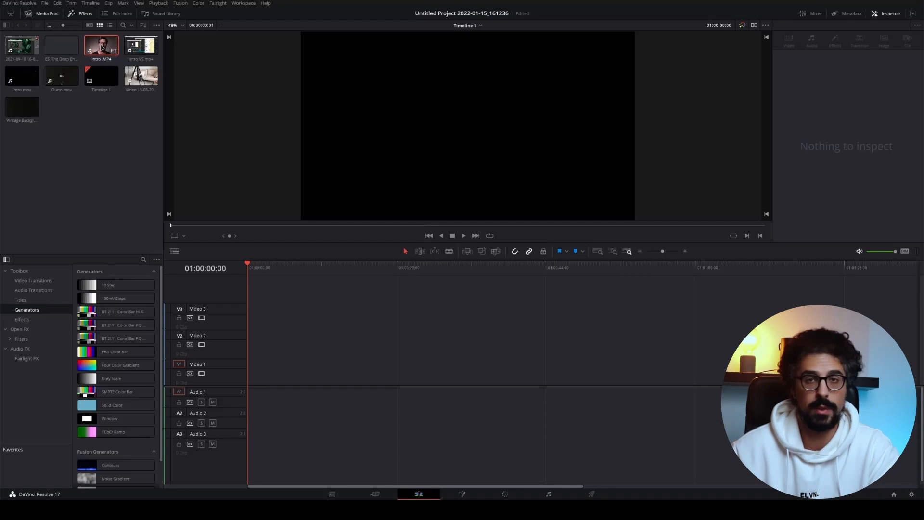
pyautogui.moveTo(102, 47); pyautogui.dragTo(320, 372)
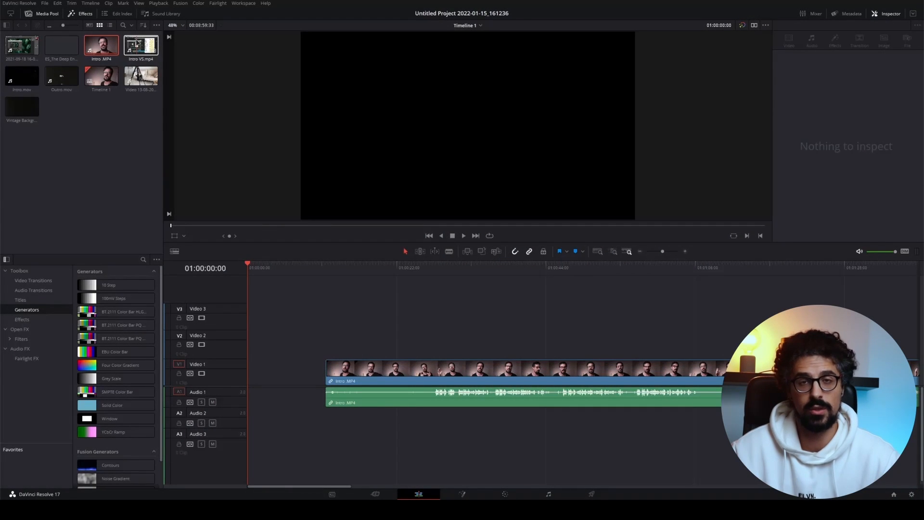
pyautogui.moveTo(138, 43); pyautogui.dragTo(386, 348)
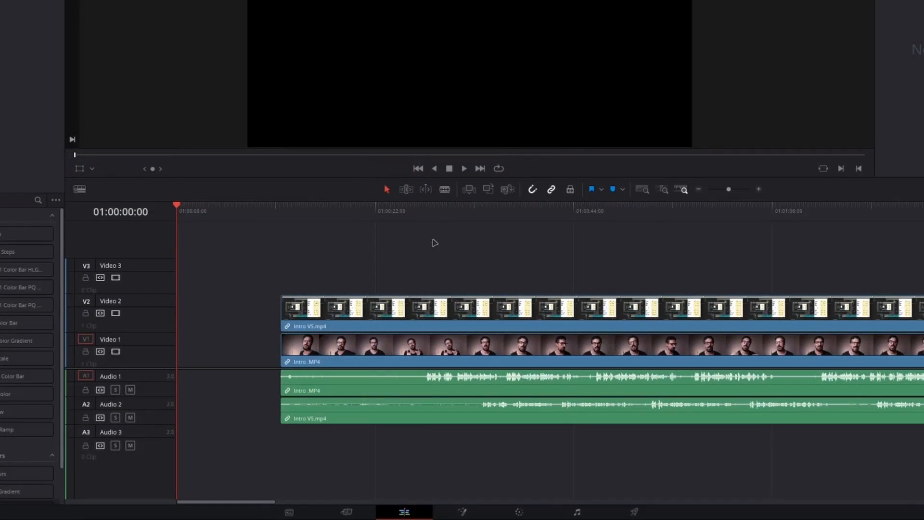
# Step: Move the playhead to the start of speech in the Intro.MP4 waveform and manually line up the Intro VS.mp4 waveform with it
pyautogui.click(426, 241)
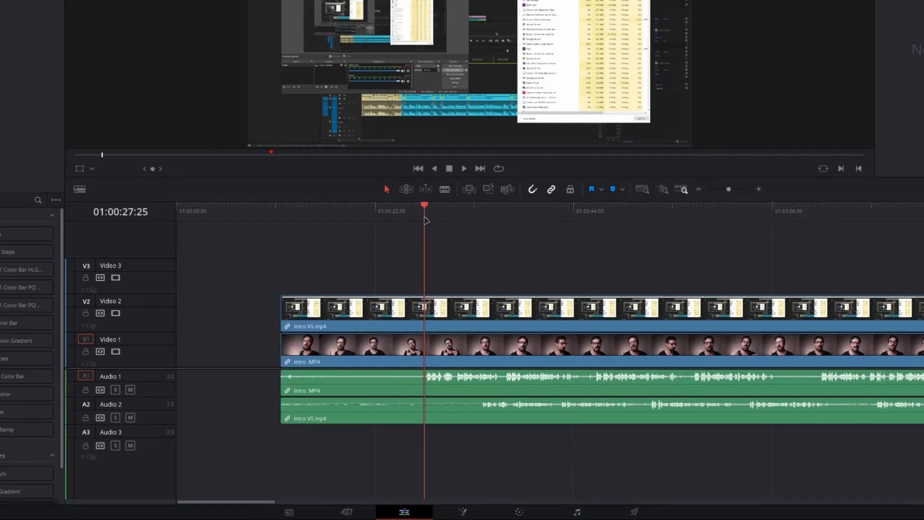
pyautogui.hotkey('ctrl', '=')
pyautogui.hotkey('ctrl', '=')
pyautogui.hotkey('ctrl', '=')
pyautogui.hotkey('ctrl', '=')
# Step: Try raising the audio volume of the Intro VS.mp4 clip to 5
pyautogui.click(833, 413)
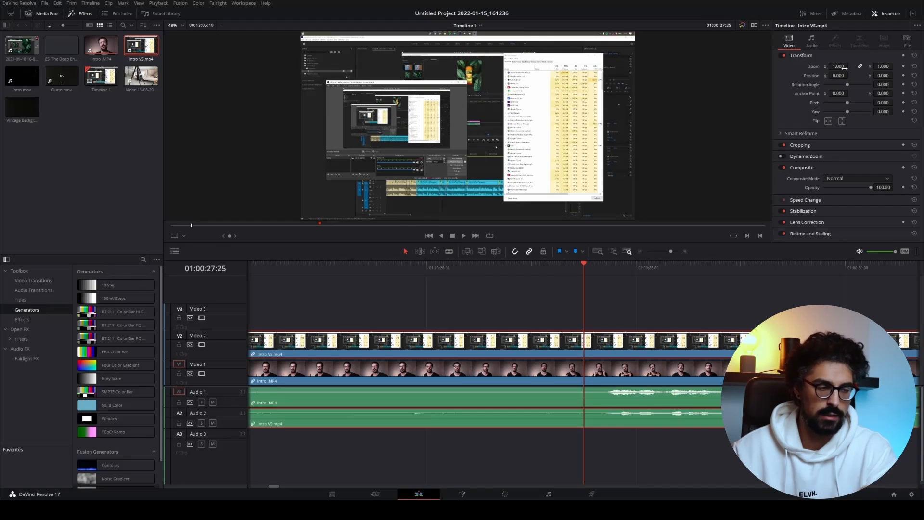
pyautogui.click(812, 41)
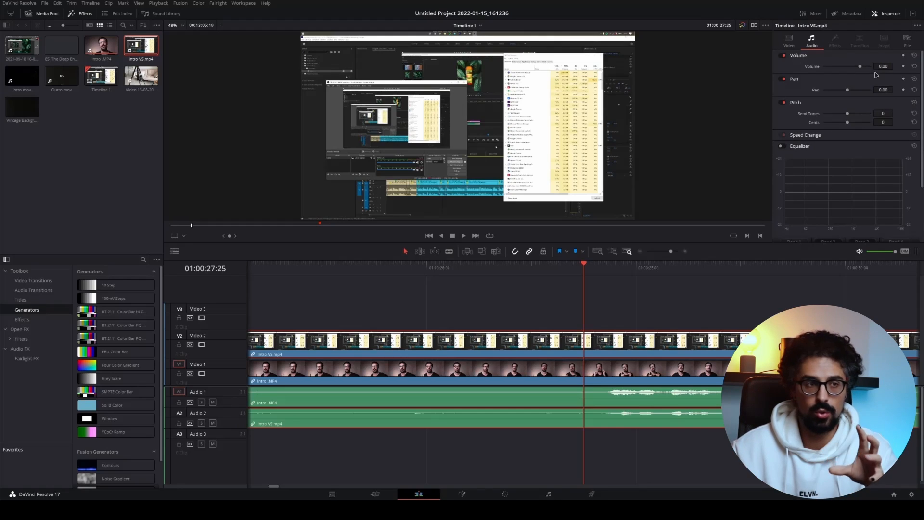
pyautogui.click(789, 41)
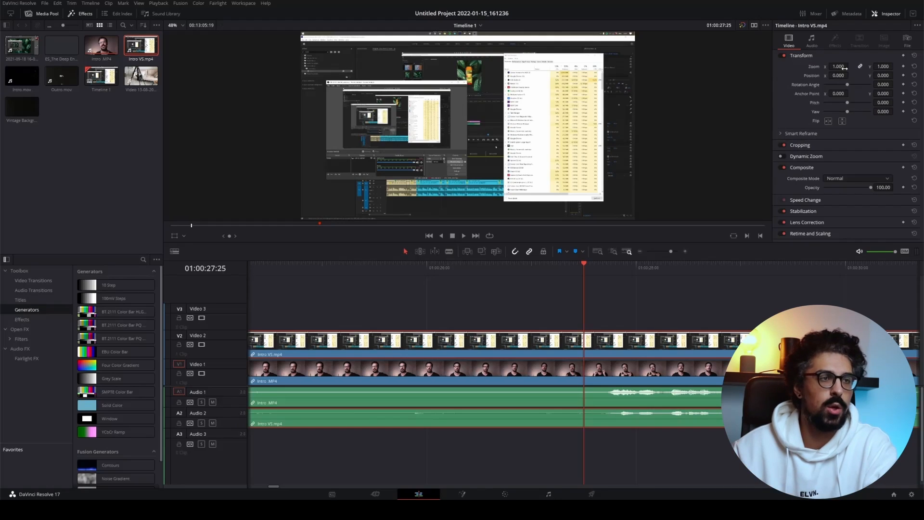
pyautogui.click(812, 41)
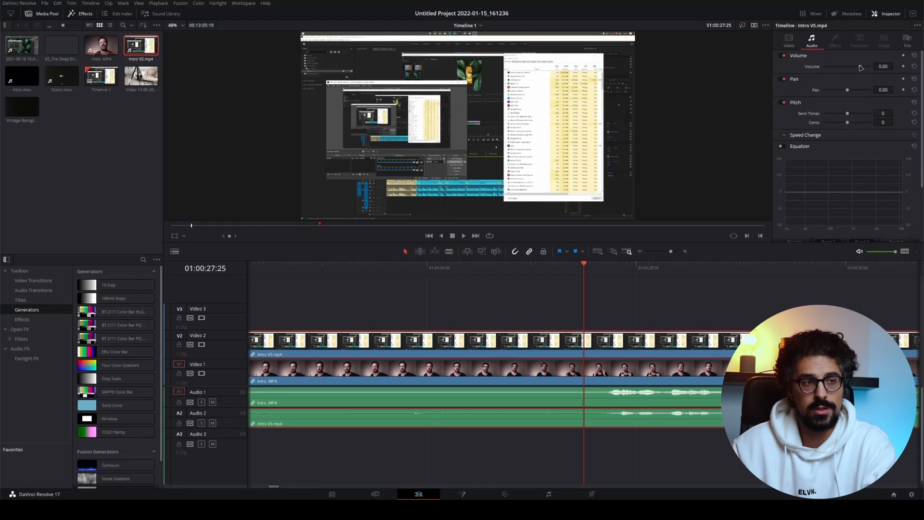
pyautogui.moveTo(860, 66); pyautogui.dragTo(861, 67)
pyautogui.doubleClick(885, 66)
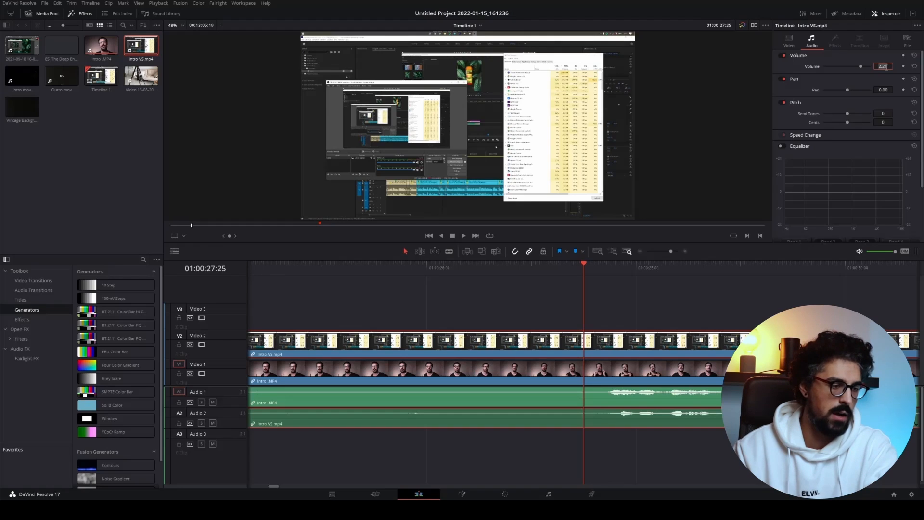
pyautogui.write('5')
pyautogui.press('Return')
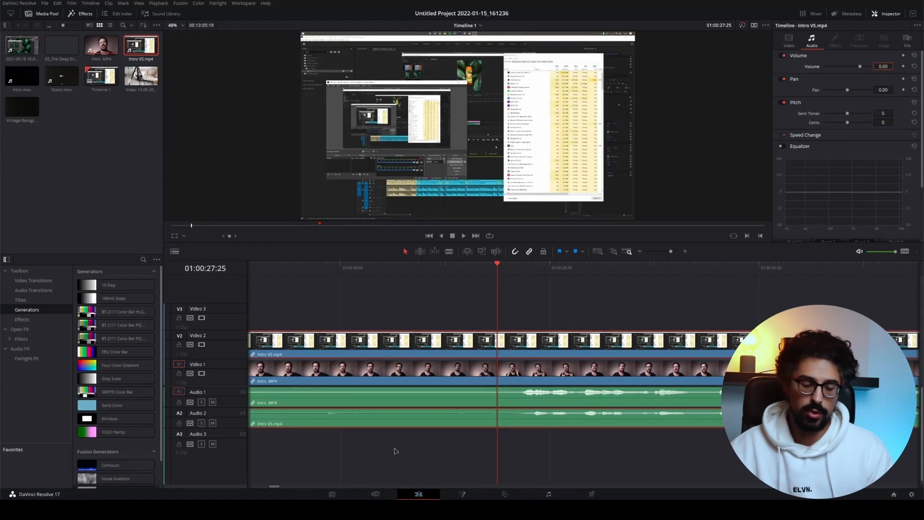
# Step: Shift the Intro VS.mp4 clip so that it starts at the same point as the Intro.MP4 clip on the track below
pyautogui.scroll(-5, 433, 447)
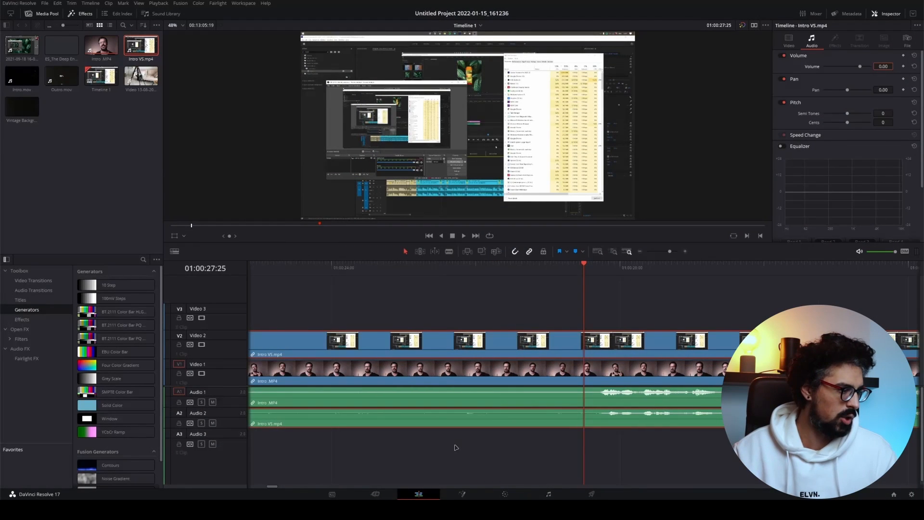
pyautogui.scroll(-4, 454, 448)
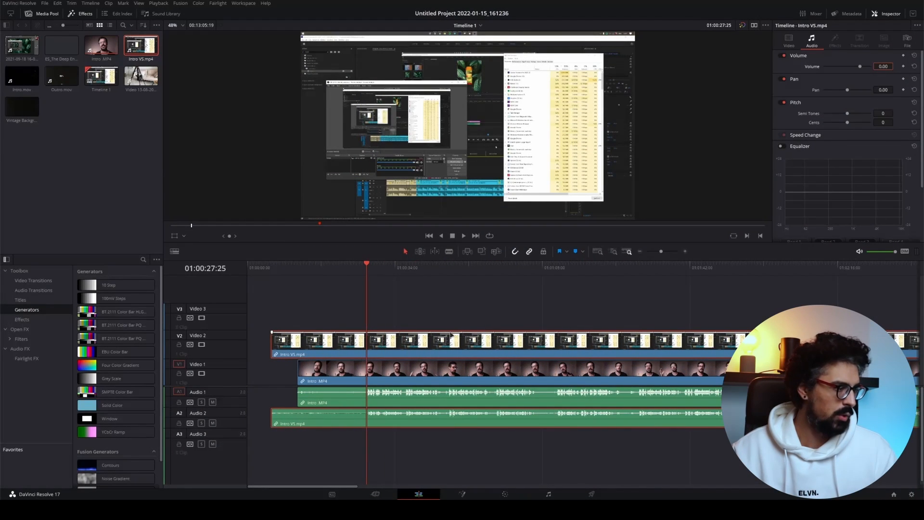
pyautogui.moveTo(451, 335); pyautogui.dragTo(477, 343)
# Step: Select both clips with their audio and auto-align them based on waveform
pyautogui.moveTo(494, 284); pyautogui.dragTo(490, 463)
pyautogui.rightClick(500, 378)
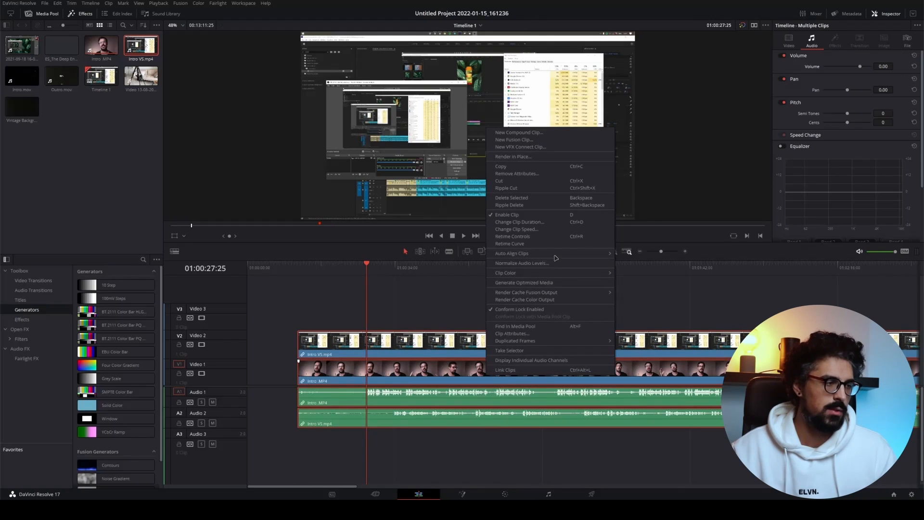
pyautogui.moveTo(553, 257)
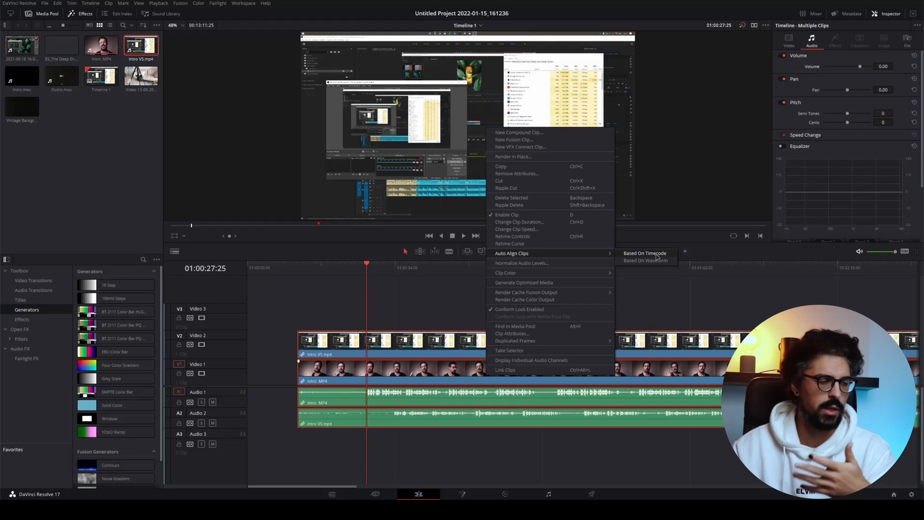
pyautogui.click(657, 256)
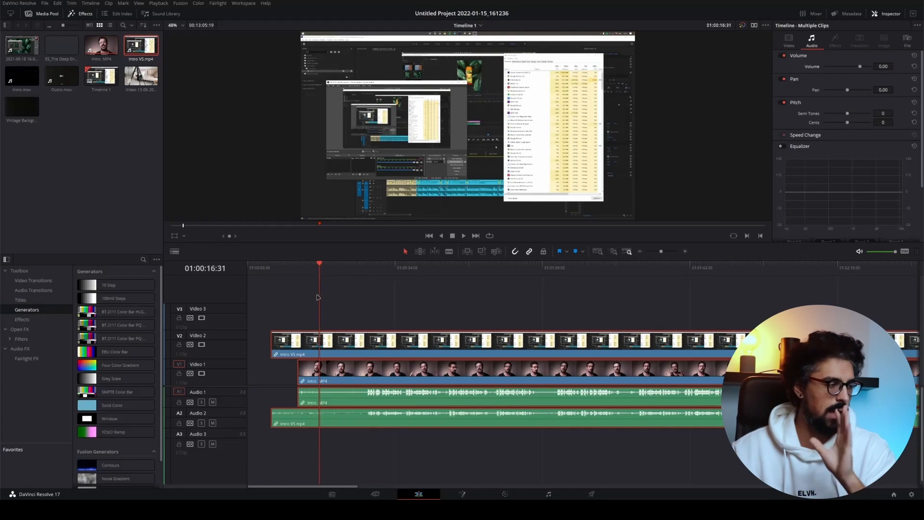
pyautogui.click(324, 314)
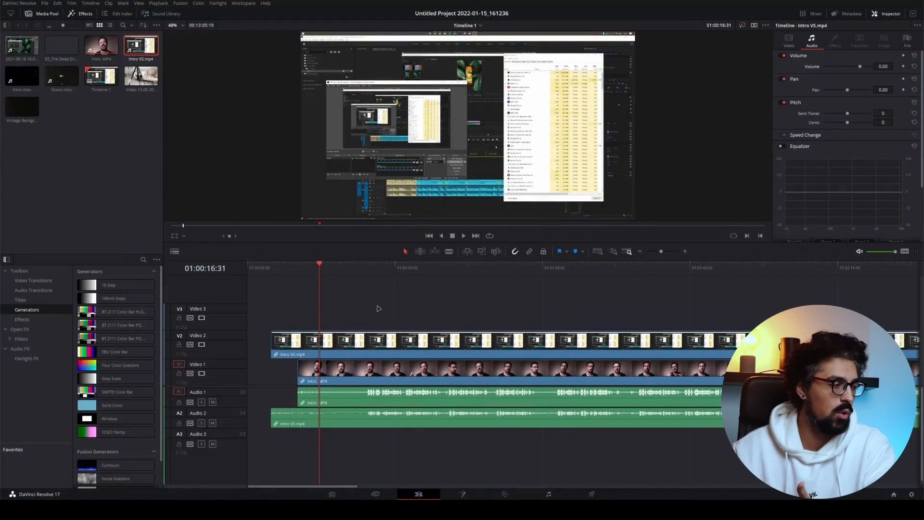
# Step: With linked selection off, delete the Intro VS.mp4 video from Video 2 and the Intro.MP4 audio from Audio 1
pyautogui.click(352, 341)
pyautogui.click(365, 408)
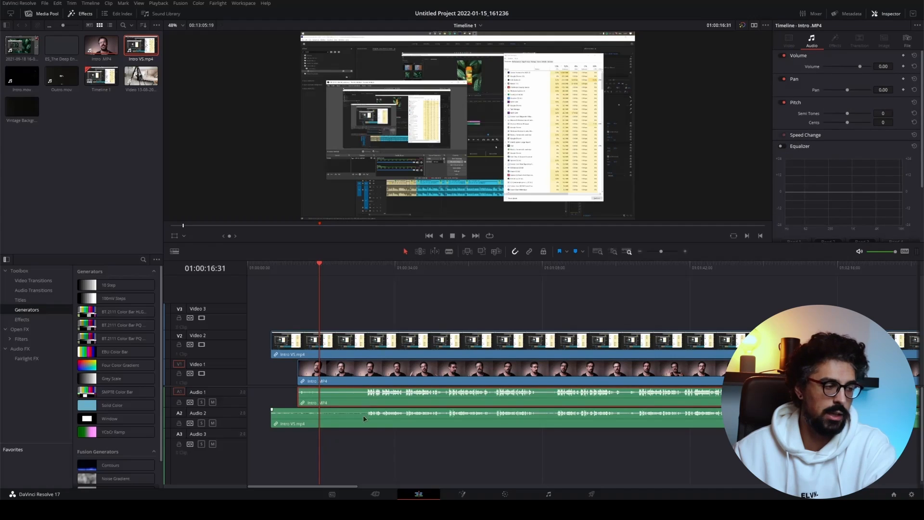
pyautogui.click(282, 343)
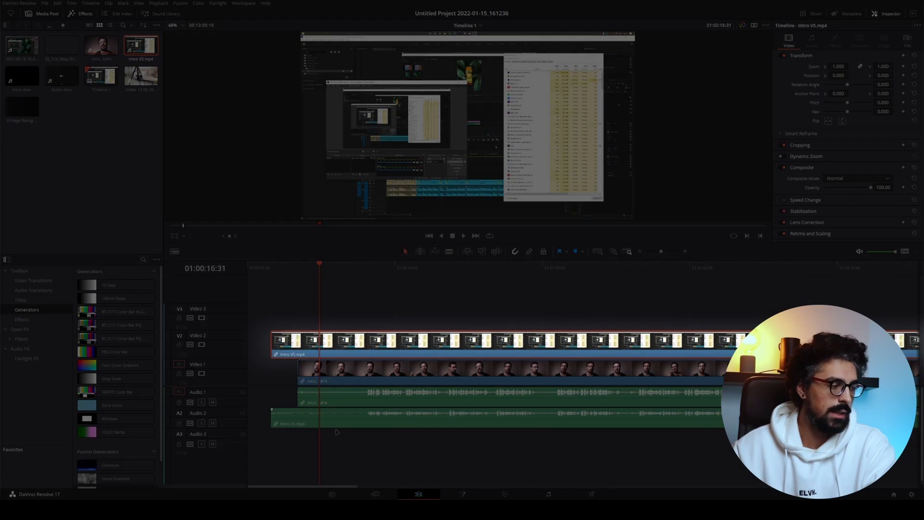
pyautogui.click(323, 425)
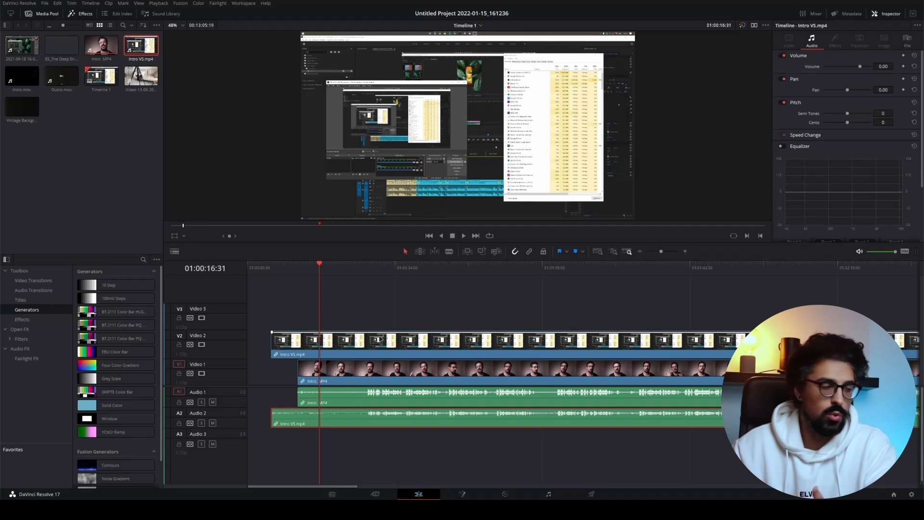
pyautogui.click(381, 339)
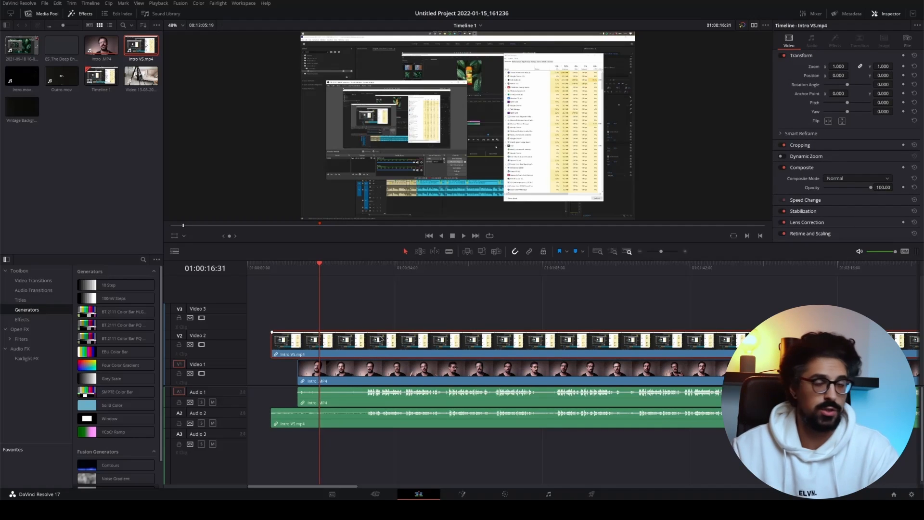
pyautogui.press('Delete')
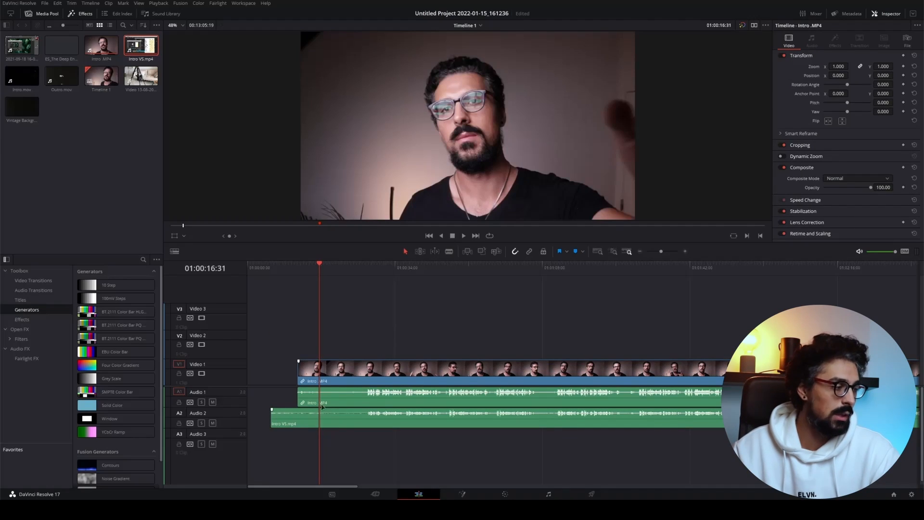
pyautogui.click(333, 400)
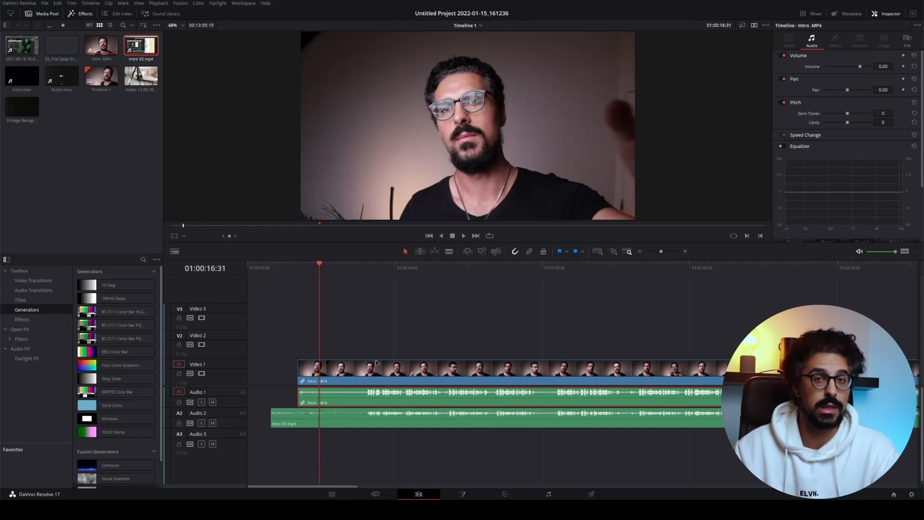
pyautogui.press('Delete')
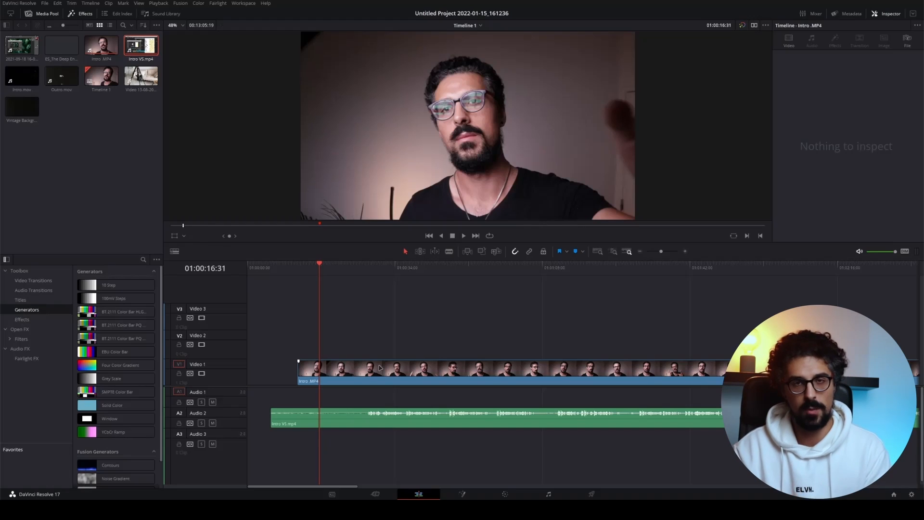
# Step: Link the remaining Intro.MP4 video clip with the Intro VS.mp4 audio clip
pyautogui.moveTo(377, 312); pyautogui.dragTo(375, 462)
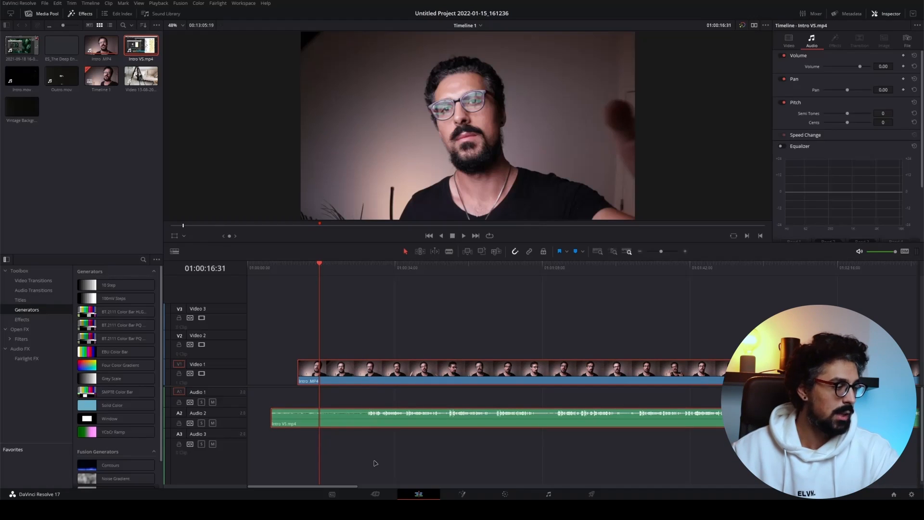
pyautogui.rightClick(346, 373)
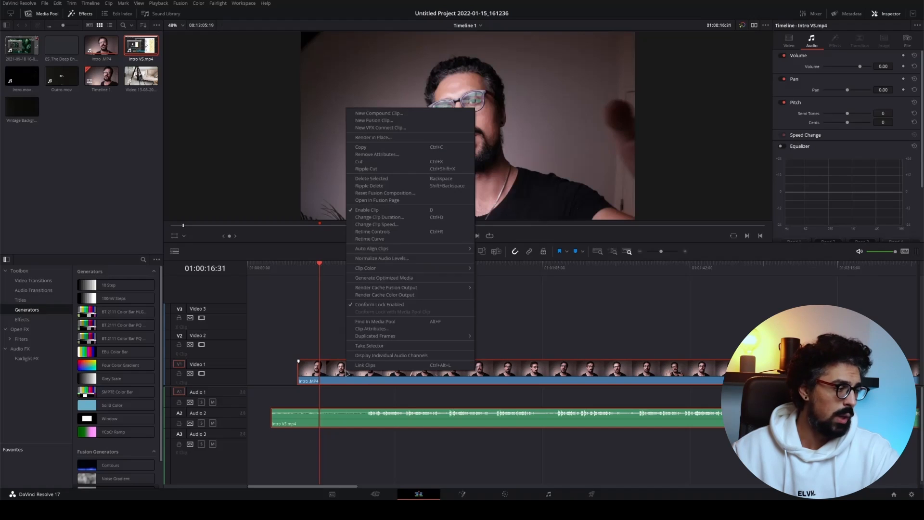
pyautogui.click(384, 368)
pyautogui.click(393, 348)
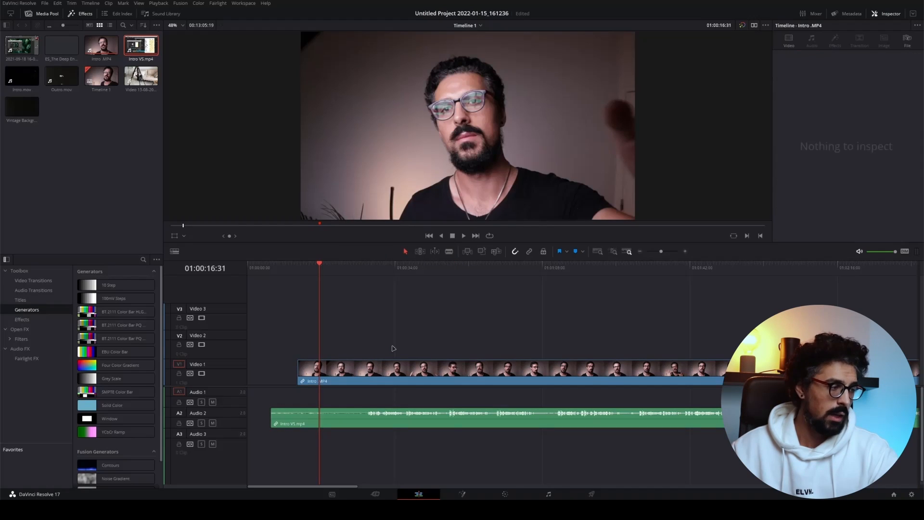
# Step: Turn linked selection back on and check that the Intro.MP4 video and Intro VS.mp4 audio are selected together
pyautogui.click(398, 374)
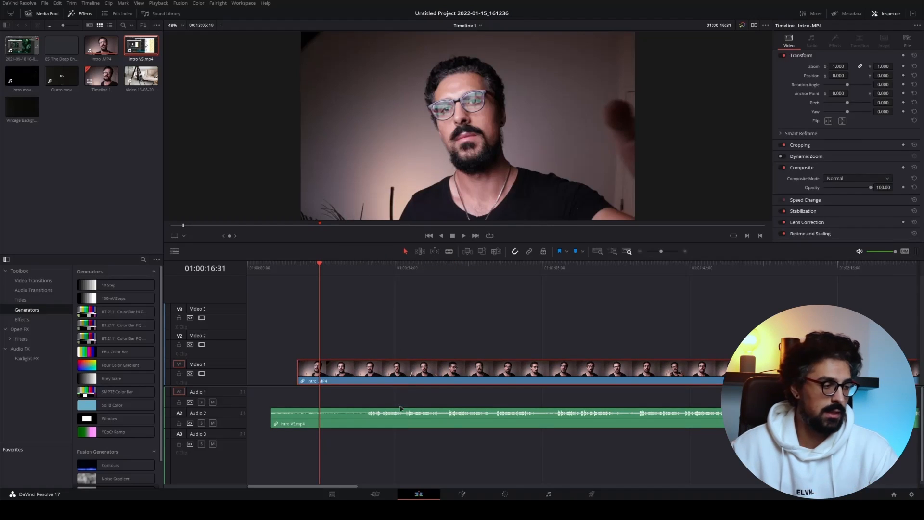
pyautogui.click(394, 416)
pyautogui.click(403, 378)
pyautogui.click(393, 427)
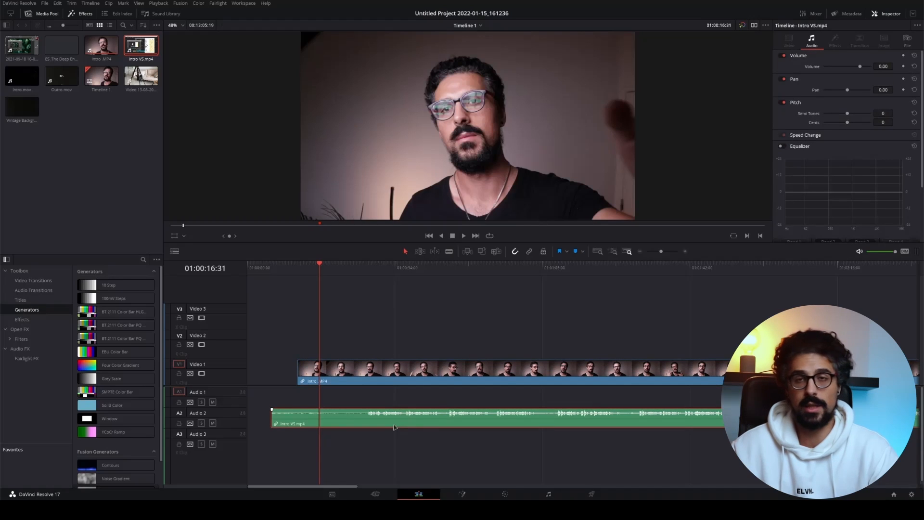
pyautogui.click(413, 319)
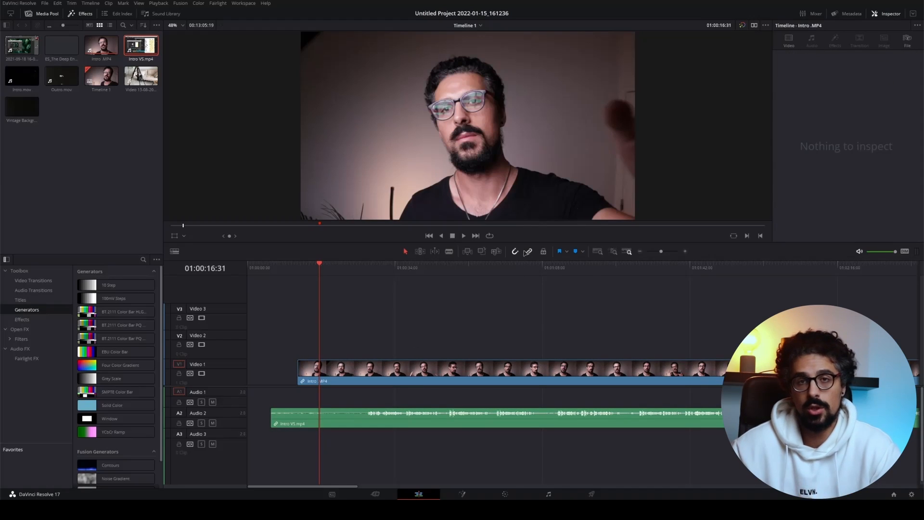
pyautogui.click(394, 375)
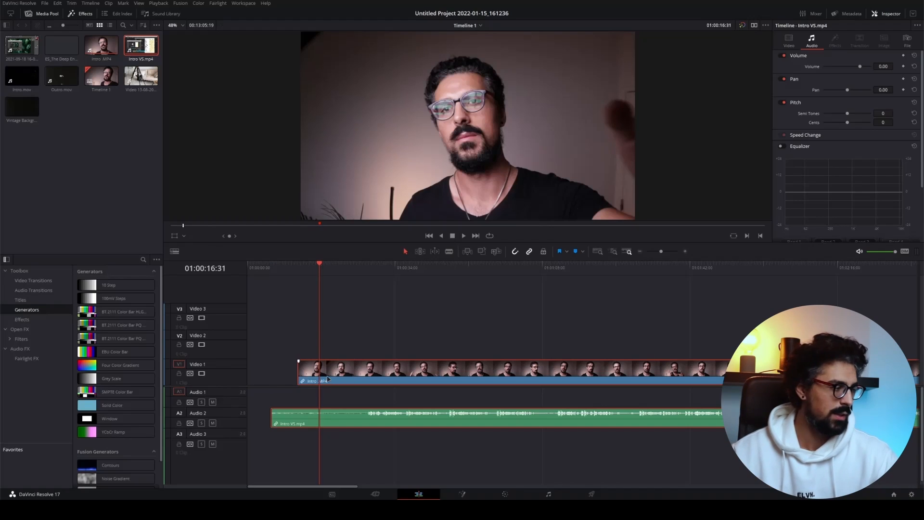
pyautogui.click(271, 355)
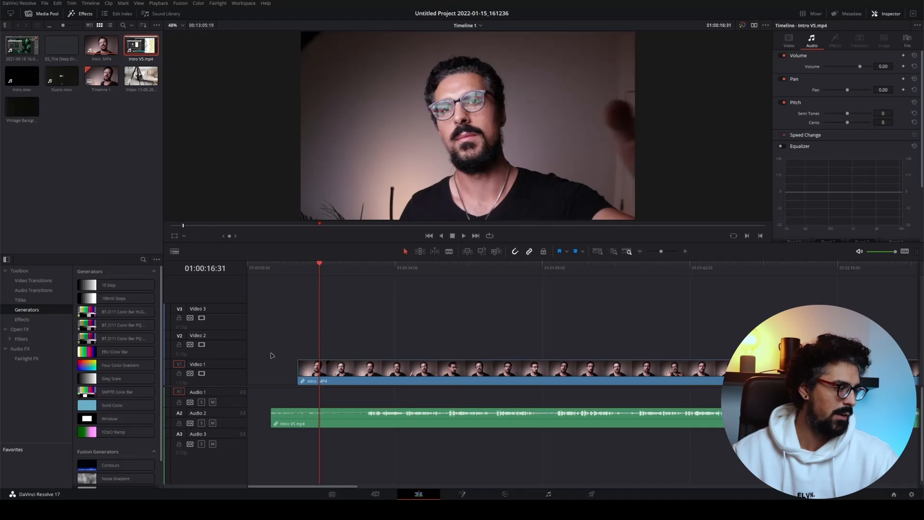
pyautogui.click(274, 418)
# Step: Cut the Intro VS.mp4 audio where the Intro.MP4 video begins and delete the excess audio before it
pyautogui.scroll(-3, 279, 446)
pyautogui.scroll(1, 278, 445)
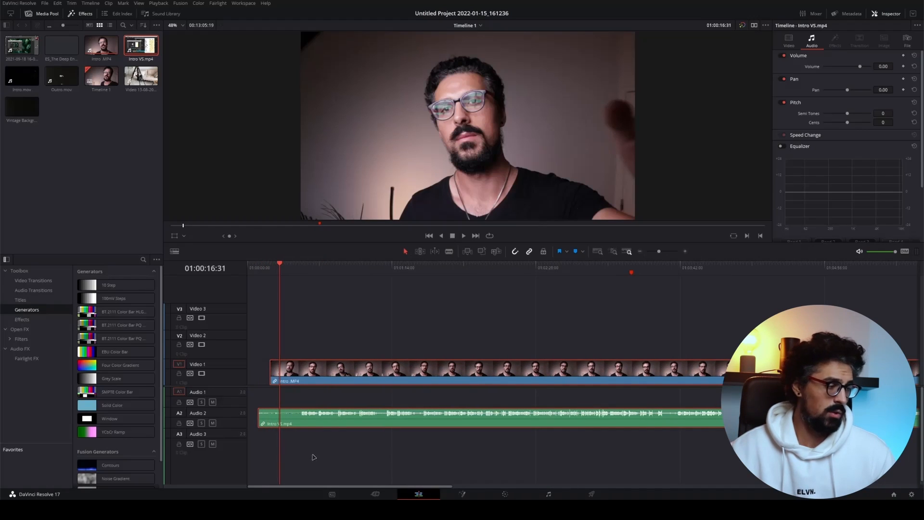
pyautogui.click(363, 458)
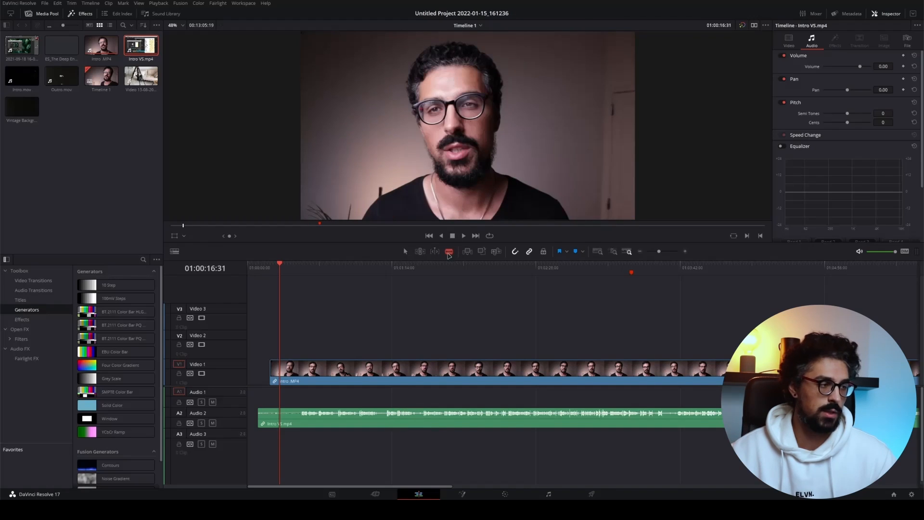
pyautogui.click(271, 418)
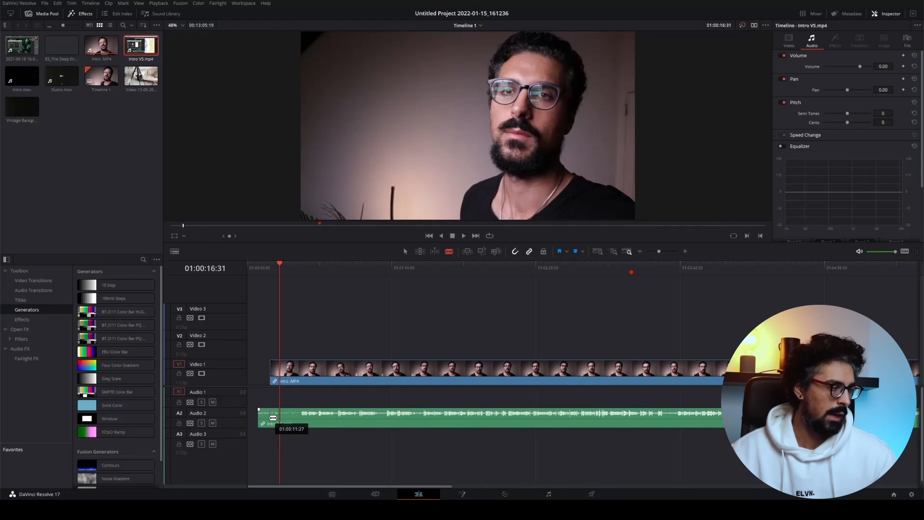
pyautogui.click(263, 417)
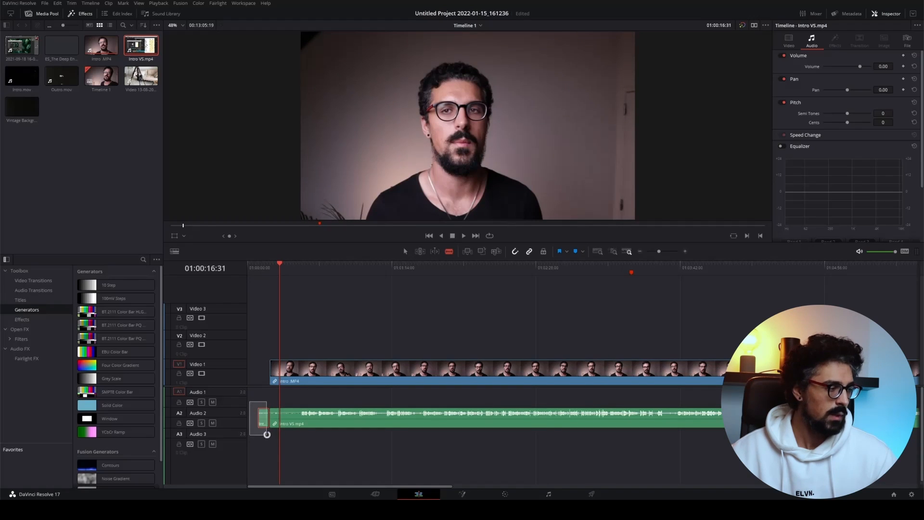
pyautogui.press('Delete')
# Step: Cut the Intro VS.mp4 audio at the end of the Intro.MP4 video and delete the leftover audio after it
pyautogui.scroll(-5, 336, 409)
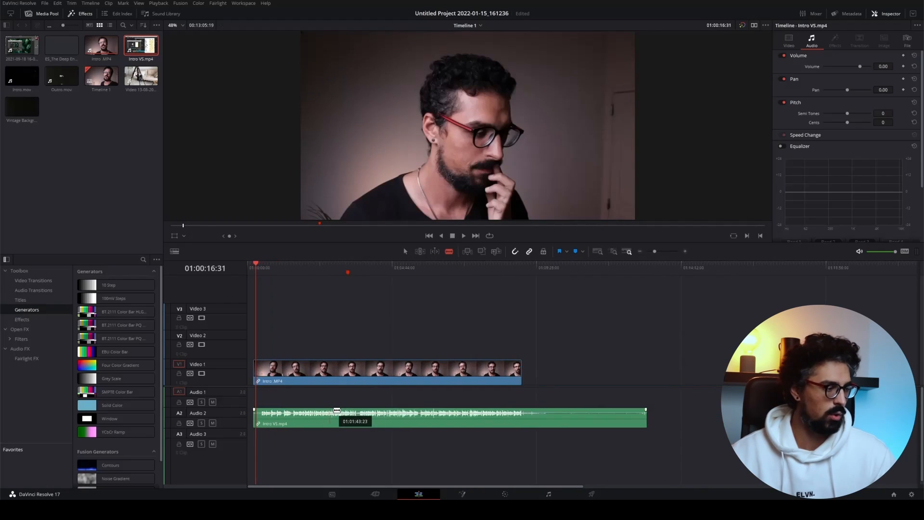
pyautogui.click(367, 277)
pyautogui.scroll(5, 367, 276)
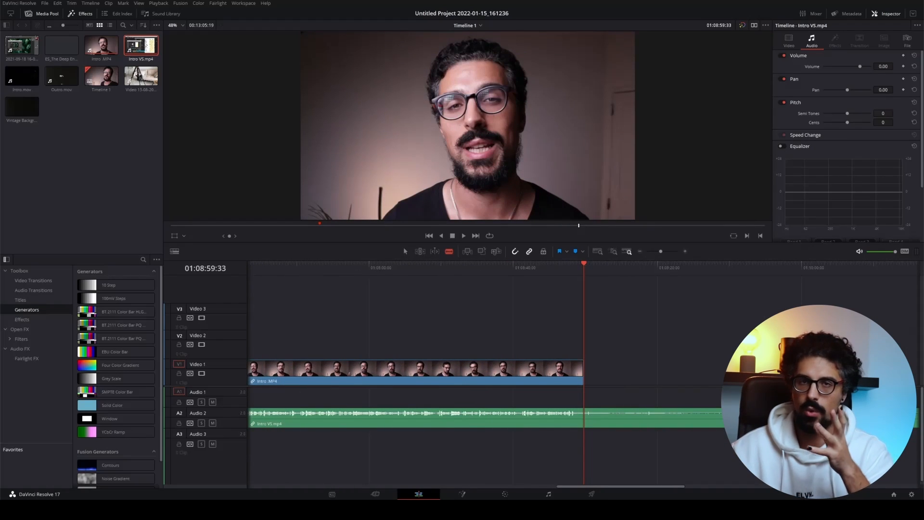
pyautogui.click(490, 272)
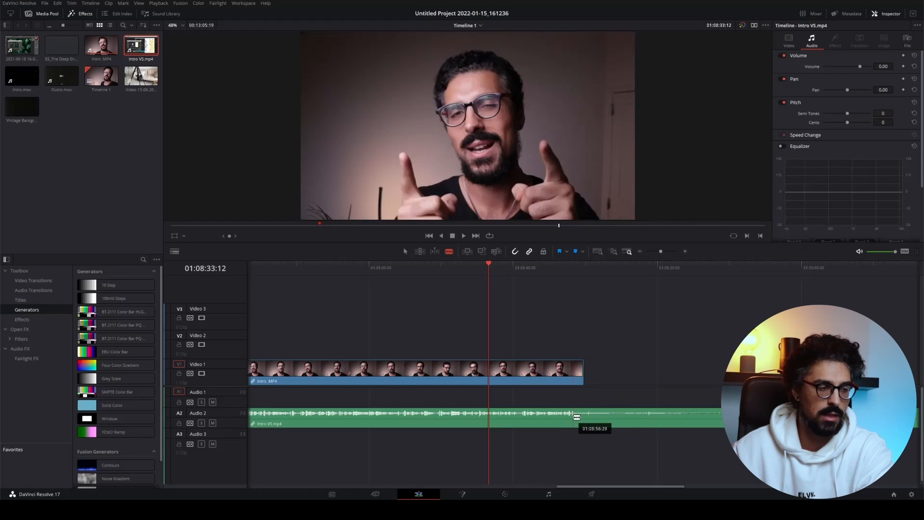
pyautogui.hotkey('shift', 'z')
pyautogui.hotkey('ctrl', '-')
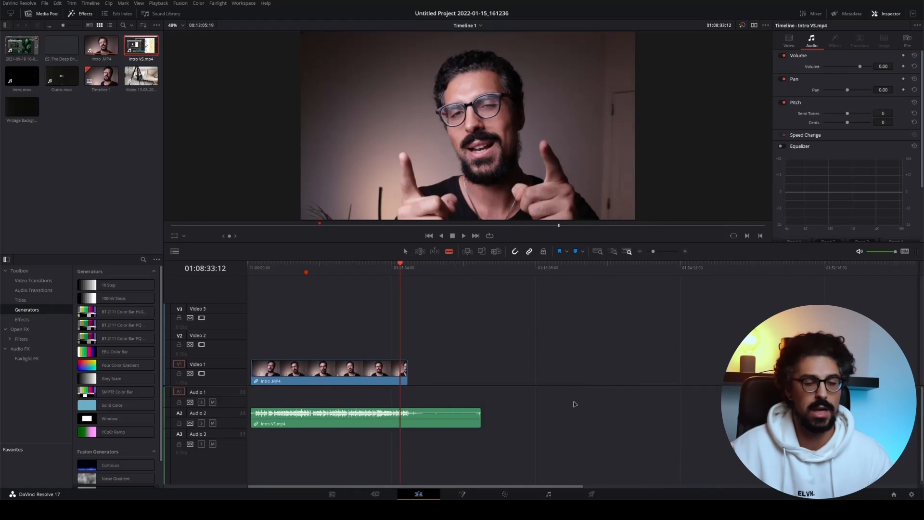
pyautogui.click(408, 417)
pyautogui.moveTo(426, 389); pyautogui.dragTo(432, 438)
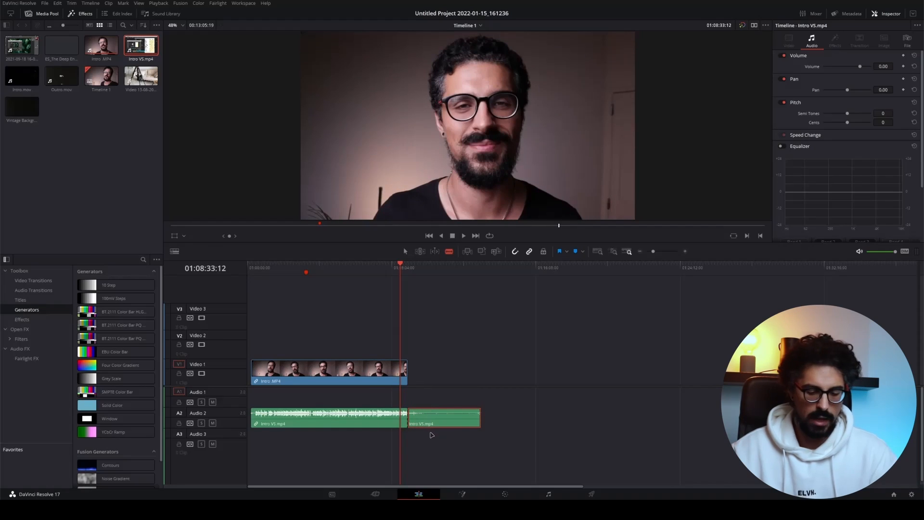
pyautogui.press('Delete')
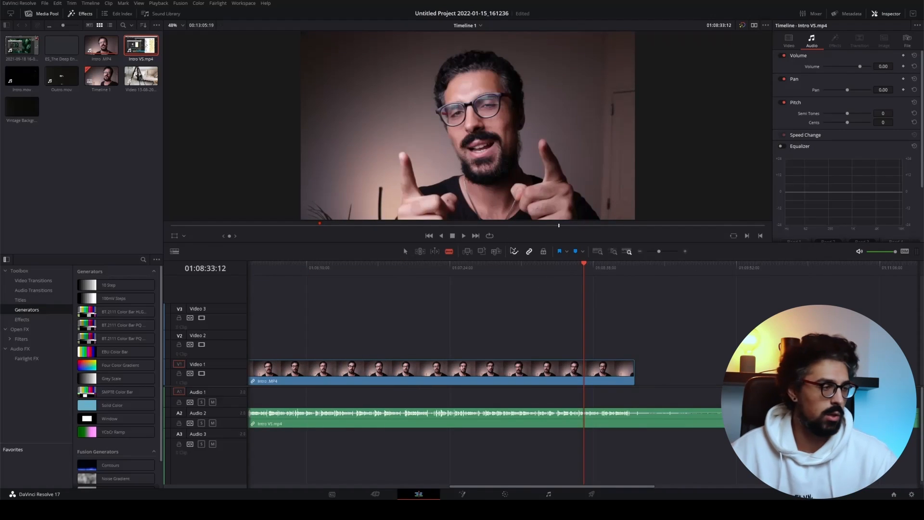
pyautogui.moveTo(675, 428); pyautogui.dragTo(648, 415)
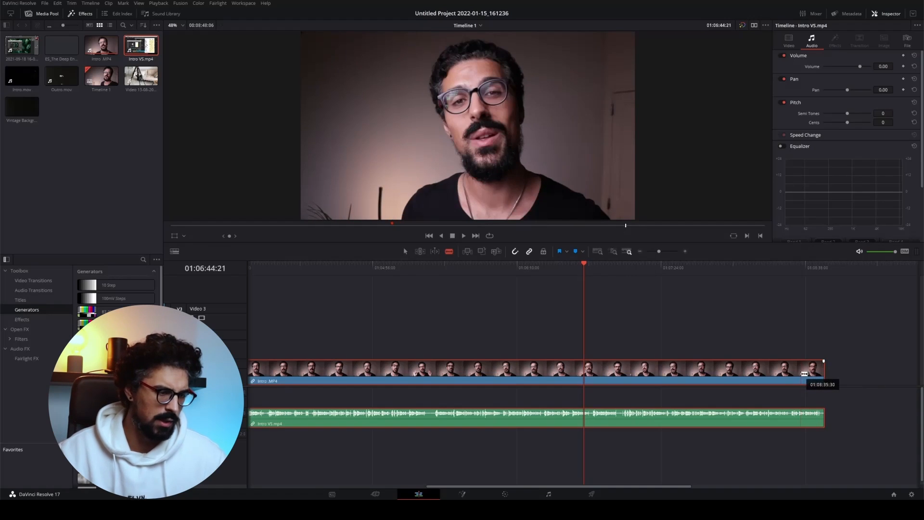
# Step: Split the linked clip at two points near its end and ripple delete the section between the cuts
pyautogui.click(791, 370)
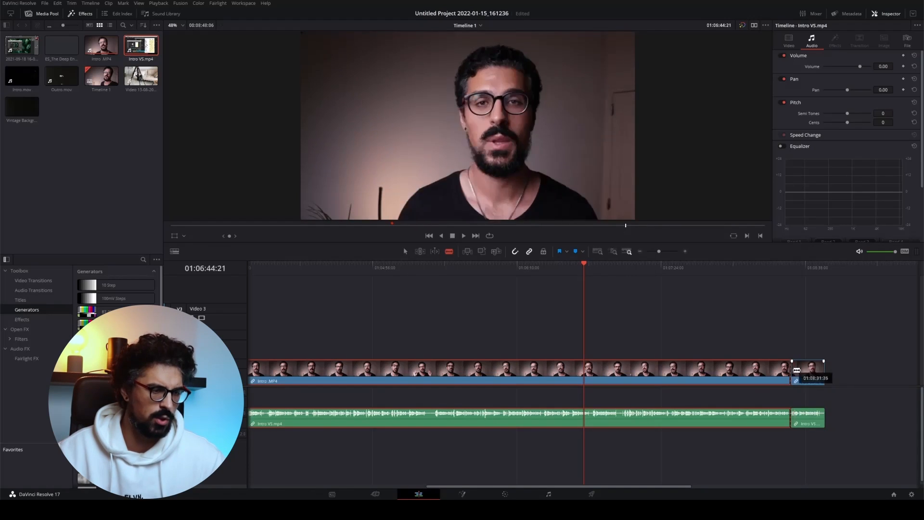
pyautogui.click(674, 367)
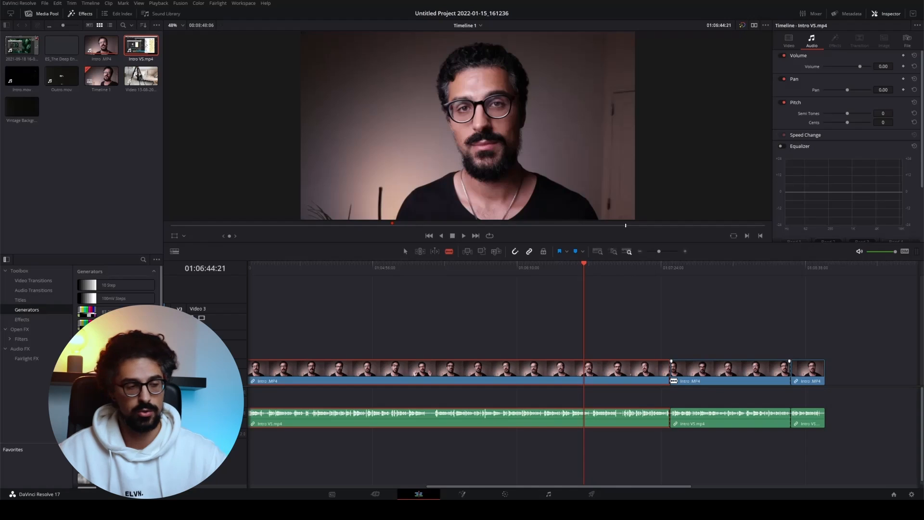
pyautogui.click(716, 380)
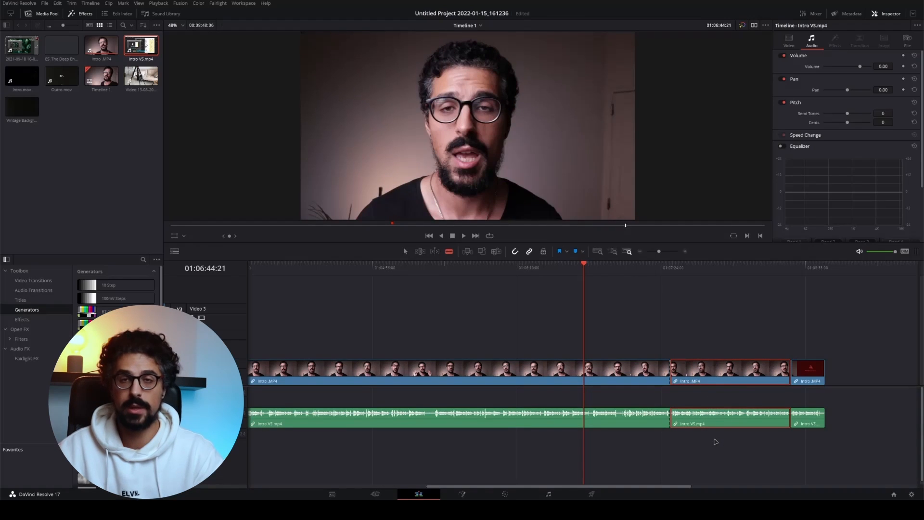
pyautogui.press('Delete')
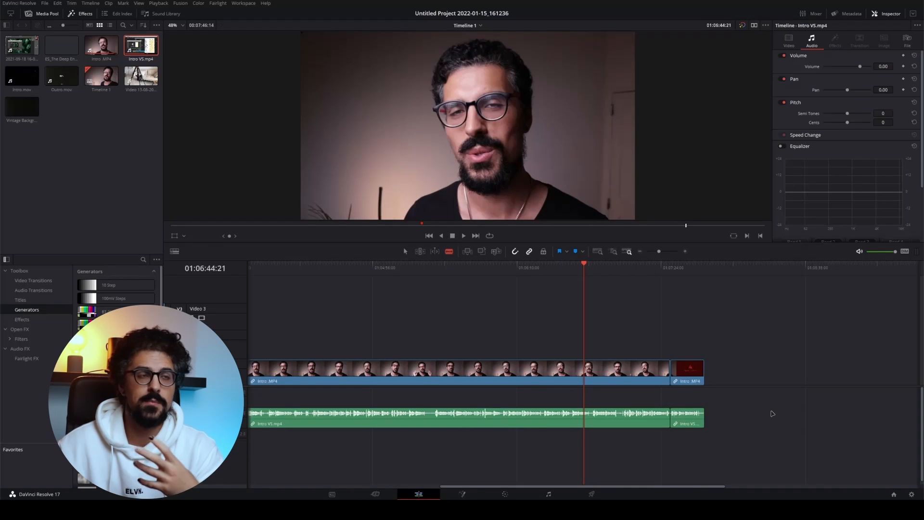
# Step: Set the clip color of the short last video and audio segment to Pink
pyautogui.moveTo(767, 439); pyautogui.dragTo(678, 349)
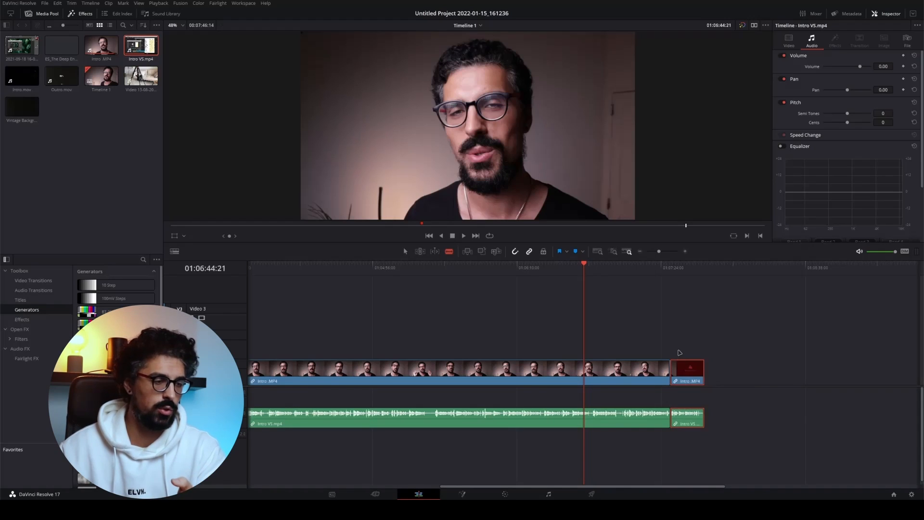
pyautogui.rightClick(677, 371)
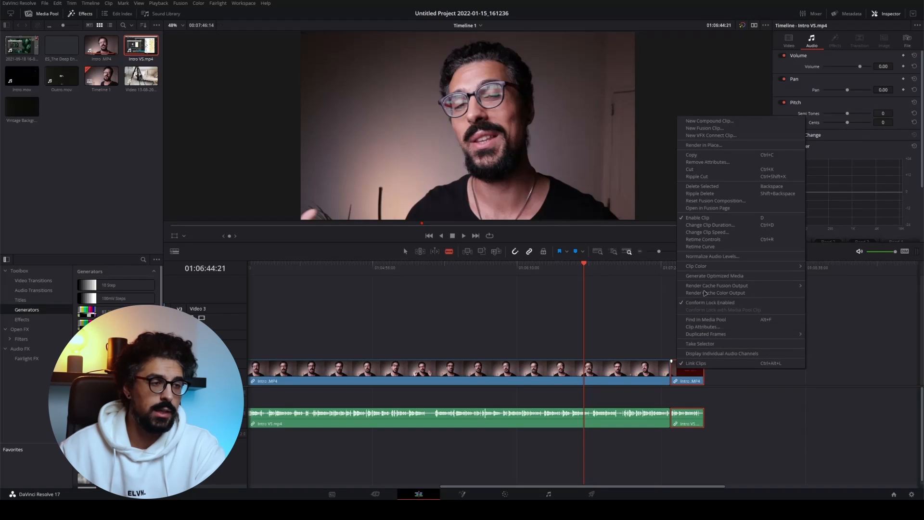
pyautogui.moveTo(700, 270)
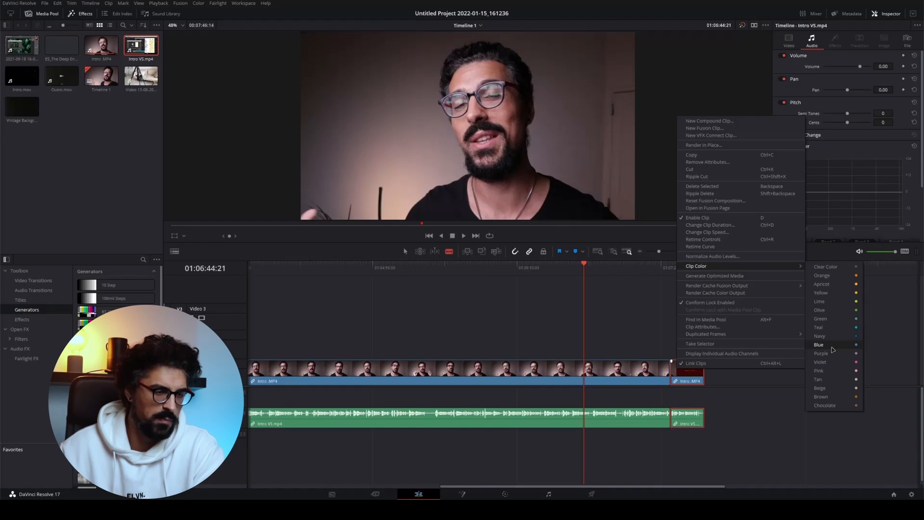
pyautogui.click(835, 371)
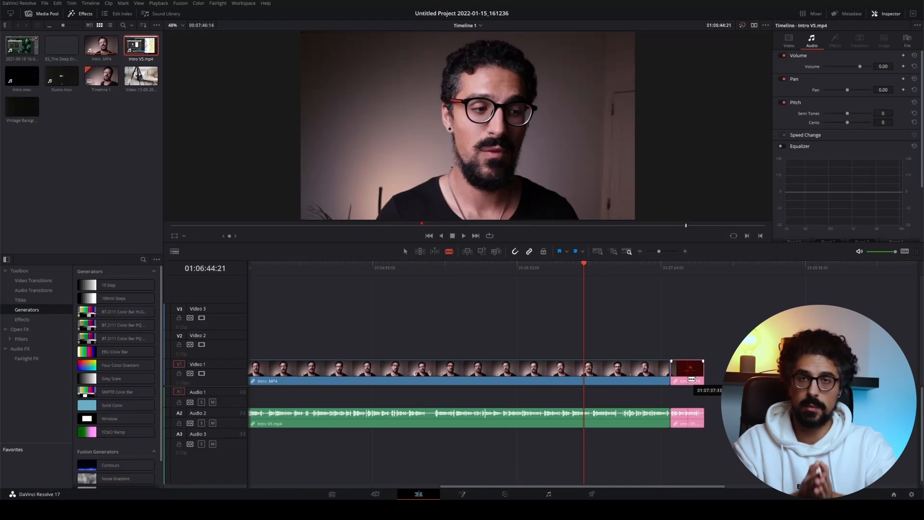
# Step: Split the long linked clip at two points before the pink segment and ripple delete the section between them
pyautogui.moveTo(690, 380); pyautogui.dragTo(625, 369)
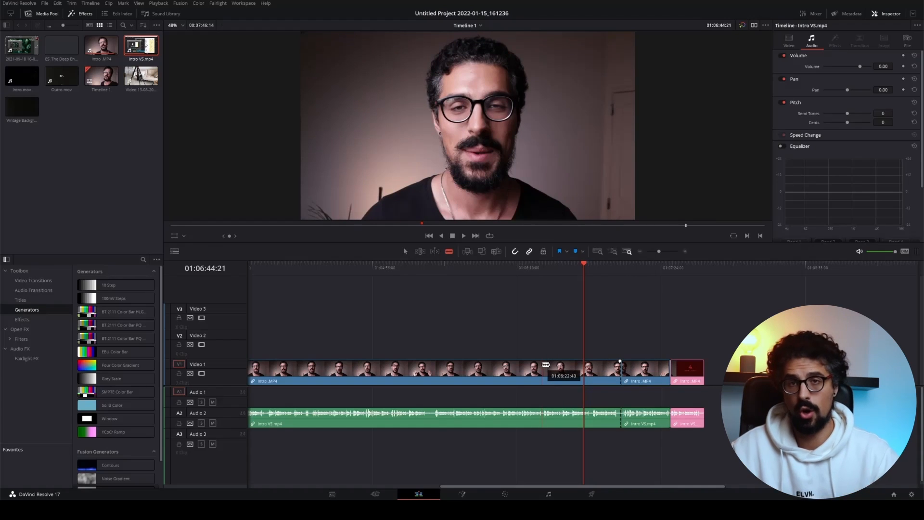
pyautogui.click(544, 366)
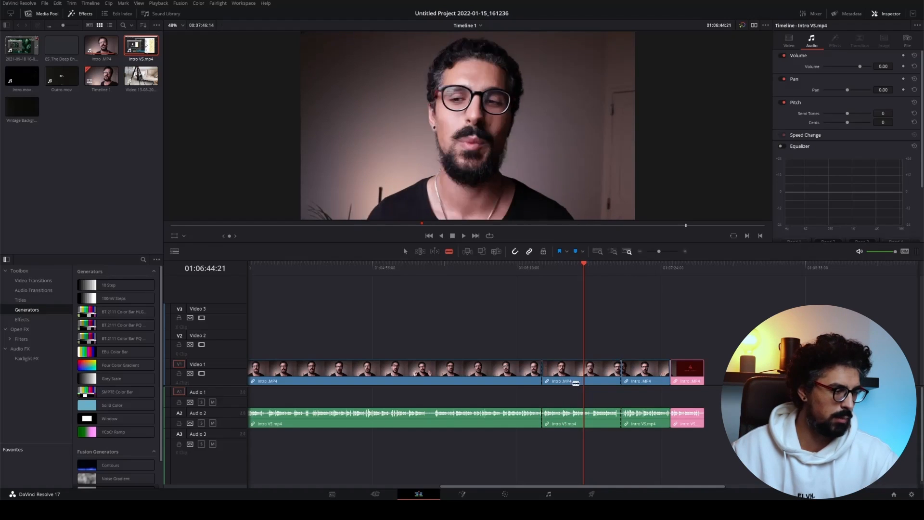
pyautogui.moveTo(573, 319); pyautogui.dragTo(578, 448)
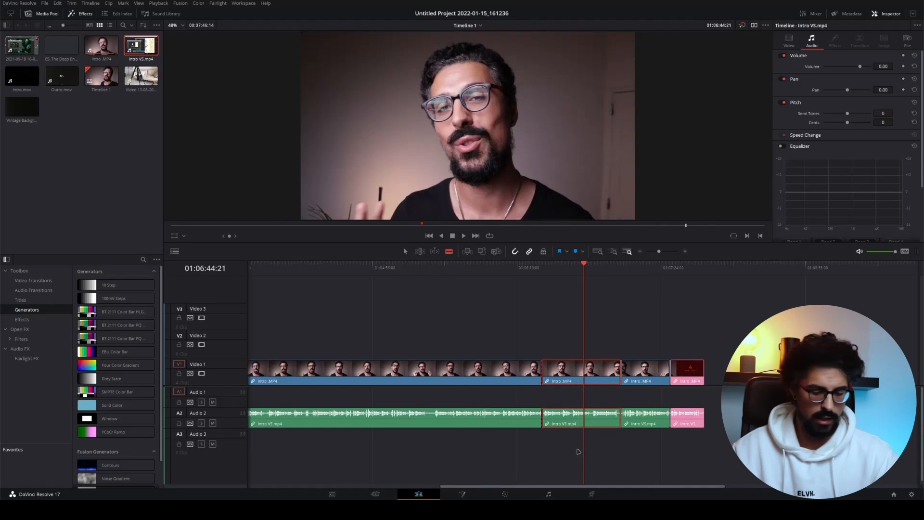
pyautogui.press('Delete')
# Step: Set the clip color of the video and audio segment just before the pink one to Navy
pyautogui.moveTo(564, 330); pyautogui.dragTo(566, 452)
pyautogui.rightClick(566, 377)
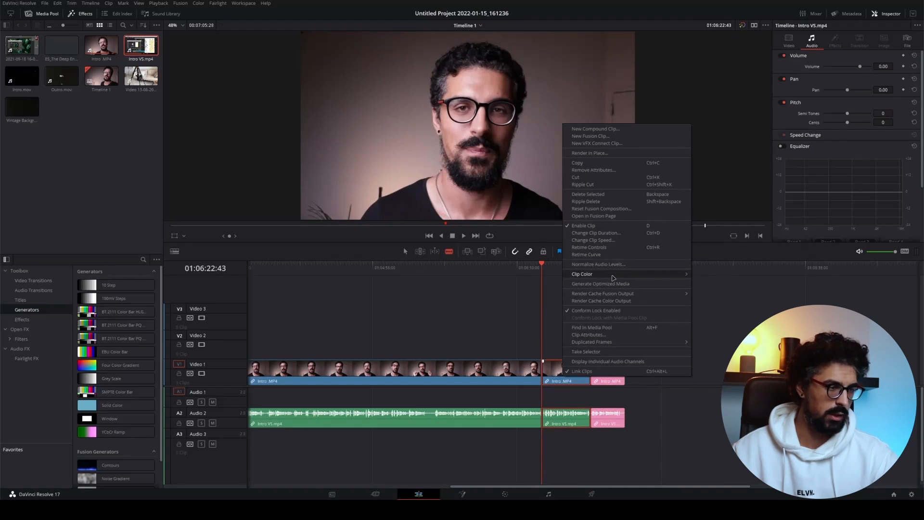
pyautogui.moveTo(583, 274)
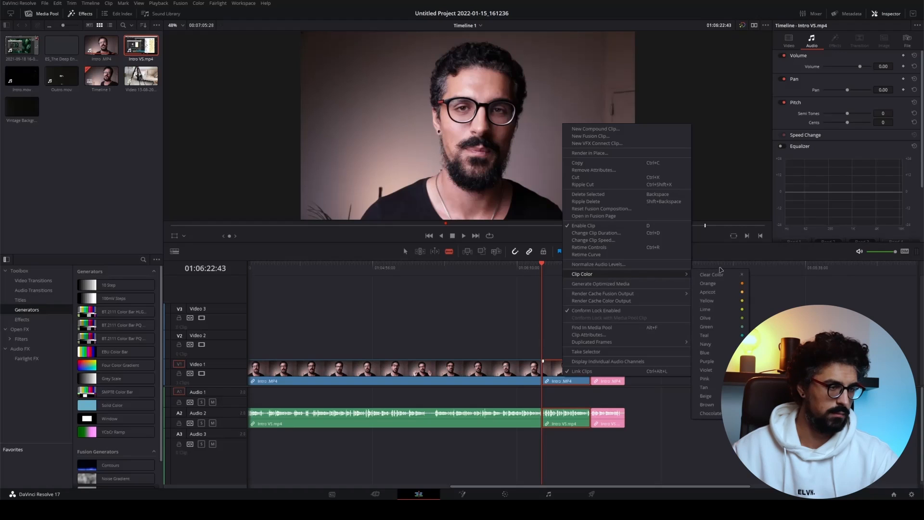
pyautogui.click(724, 346)
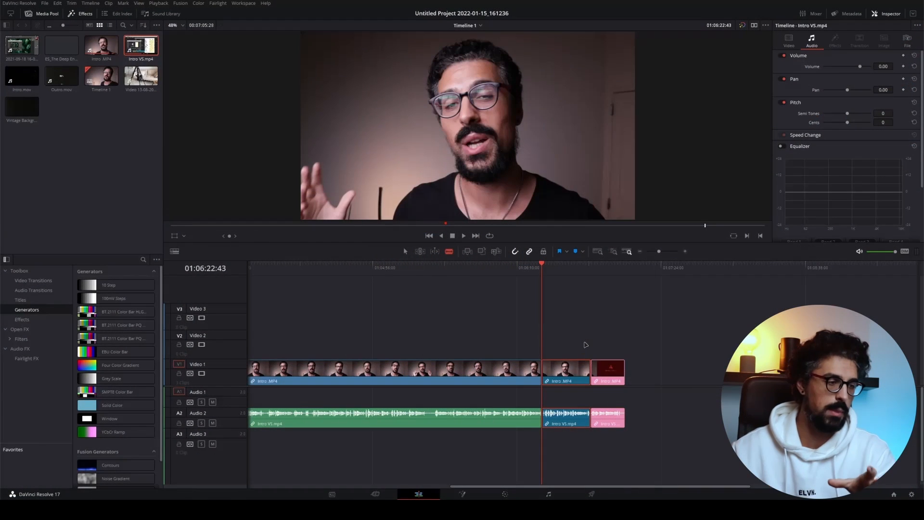
pyautogui.moveTo(620, 324); pyautogui.dragTo(615, 436)
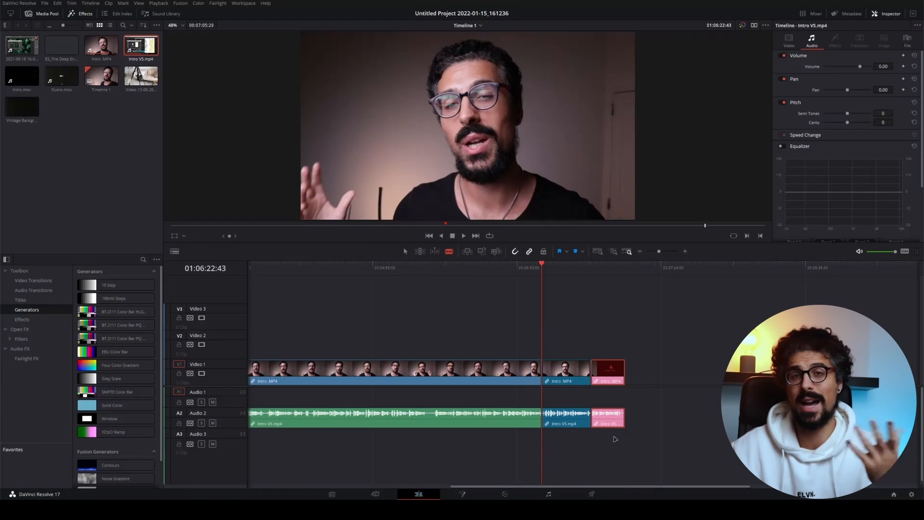
pyautogui.moveTo(572, 340); pyautogui.dragTo(577, 460)
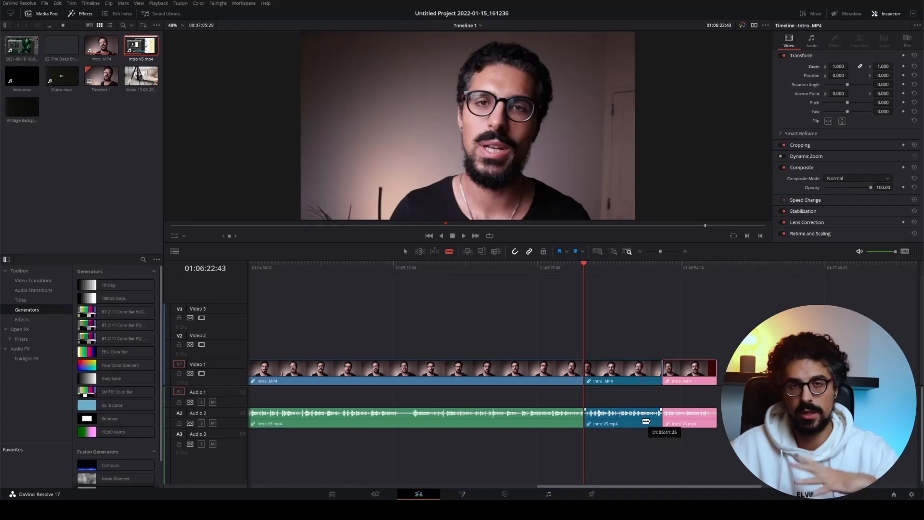
# Step: Split the long linked clip before the navy segment at five points to make six pieces
pyautogui.click(530, 370)
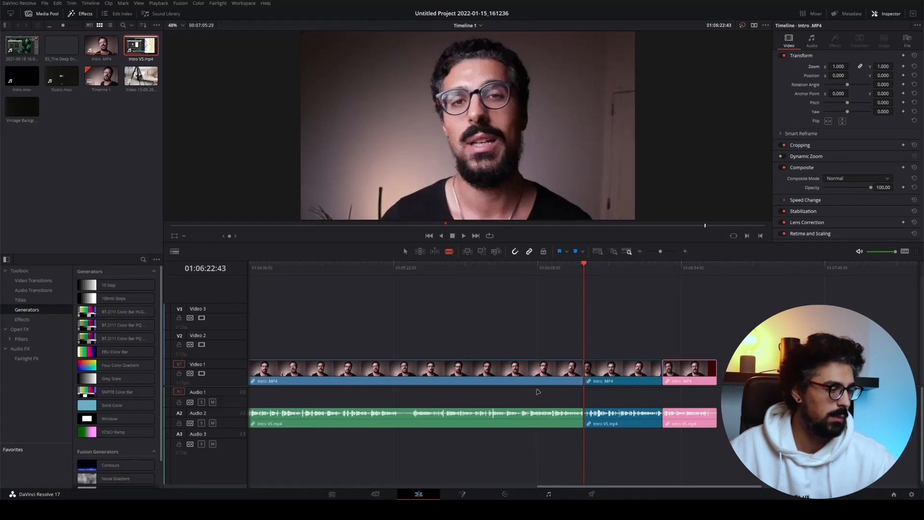
pyautogui.click(483, 370)
pyautogui.click(426, 371)
pyautogui.click(343, 370)
pyautogui.click(380, 370)
# Step: Ripple delete the second-to-last uncolored piece and set the clip color of the piece following it to Lime
pyautogui.click(504, 371)
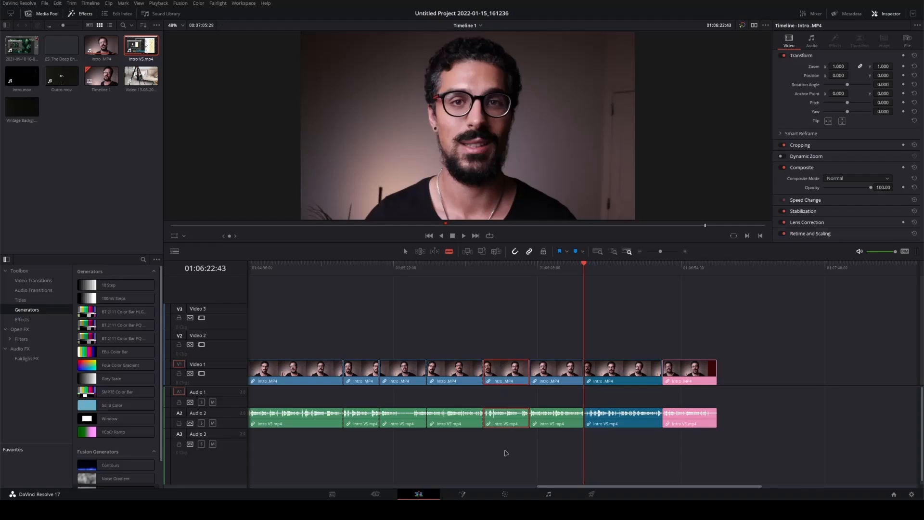
pyautogui.press('Delete')
pyautogui.rightClick(501, 373)
pyautogui.moveTo(553, 274)
pyautogui.click(653, 311)
# Step: Ripple delete the piece just before the lime clip and set the clip color of the piece preceding it to Orange
pyautogui.click(455, 370)
pyautogui.press('Delete')
pyautogui.rightClick(402, 372)
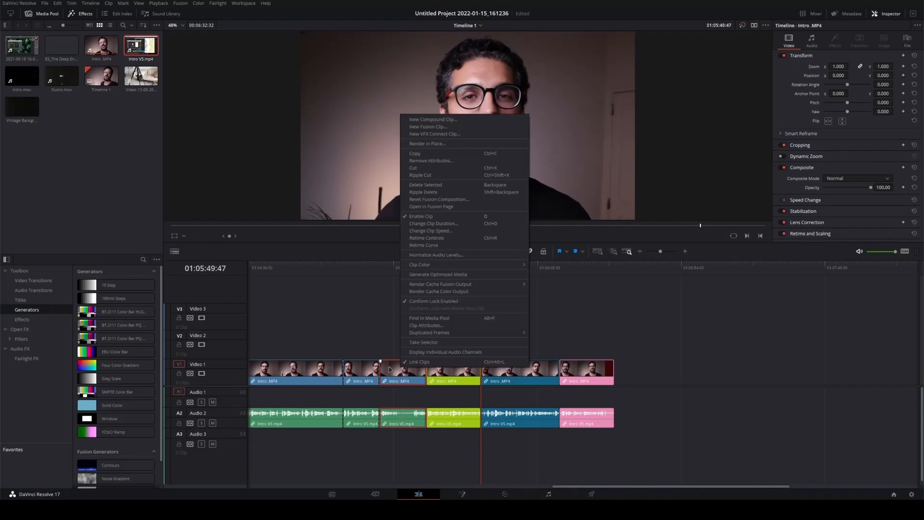
pyautogui.moveTo(454, 261)
pyautogui.click(553, 269)
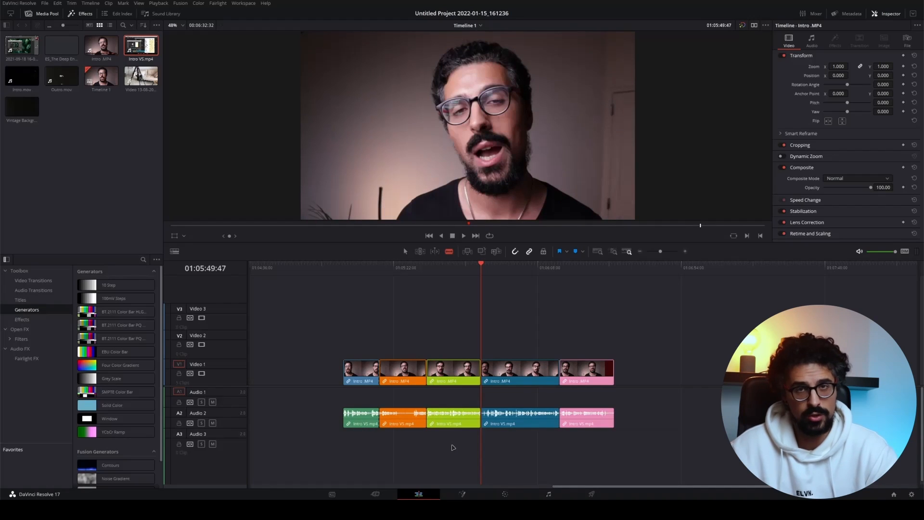
# Step: Undo the last deletion, then ripple delete the long first clip so the remaining segments start the timeline without a gap
pyautogui.moveTo(576, 483); pyautogui.dragTo(513, 488)
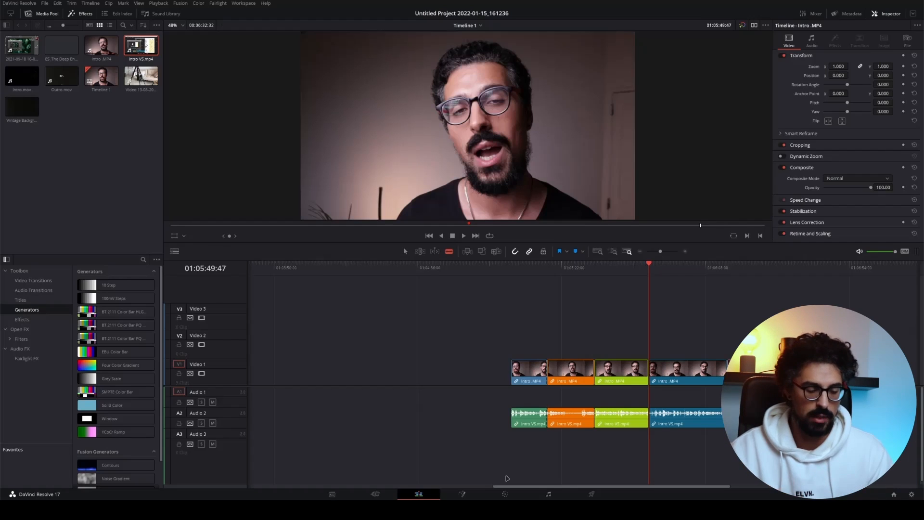
pyautogui.hotkey('ctrl', 'z')
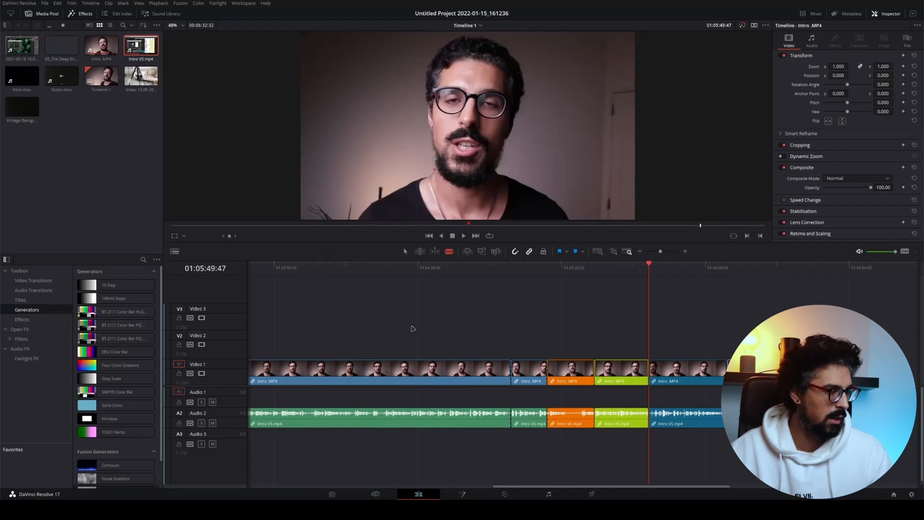
pyautogui.click(418, 418)
pyautogui.press('Delete')
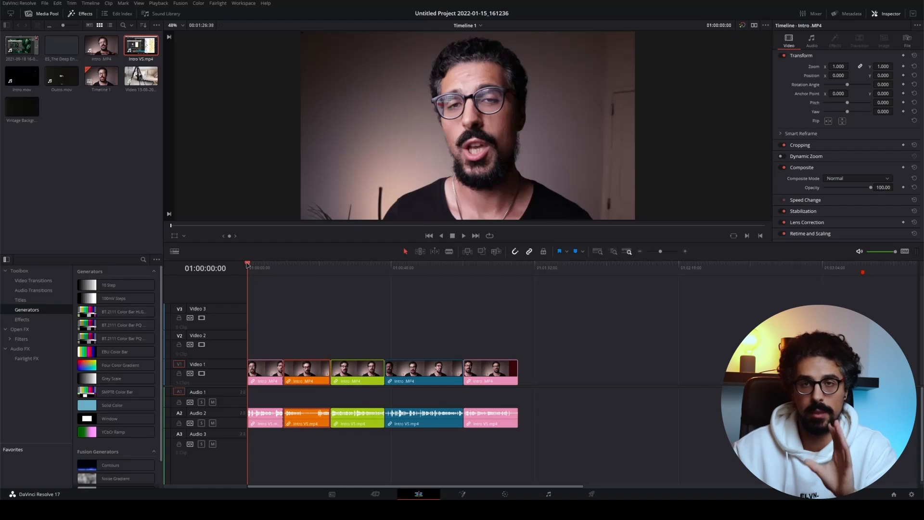
# Step: Scrub the playhead from the timeline start to 01:00:16:37 over the orange clip
pyautogui.moveTo(248, 265); pyautogui.dragTo(300, 274)
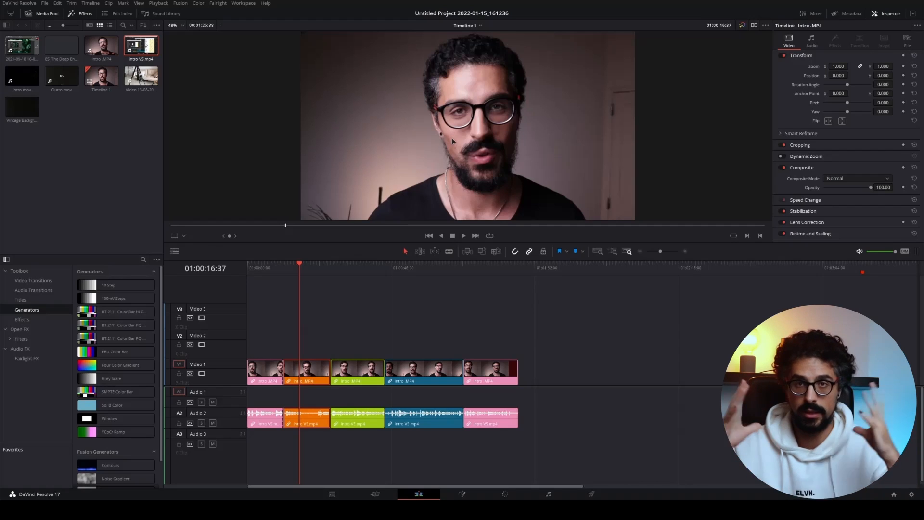
# Step: Unlink the orange clip's zoom axes, try stretching only its X zoom, and reset the zoom
pyautogui.click(859, 66)
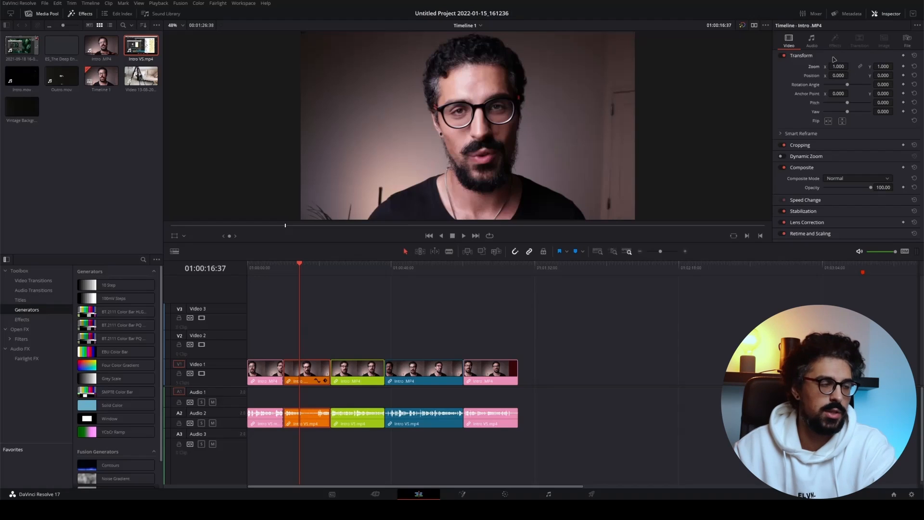
pyautogui.moveTo(836, 67); pyautogui.dragTo(859, 70)
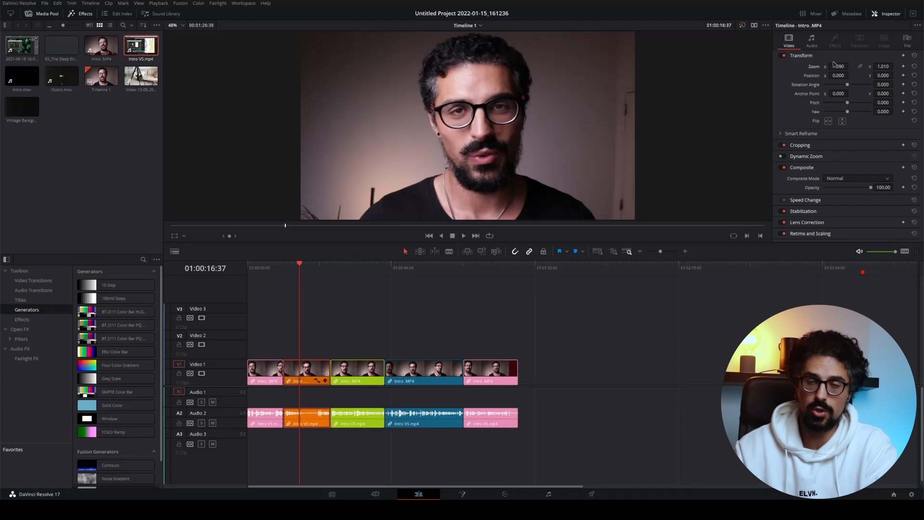
pyautogui.click(914, 67)
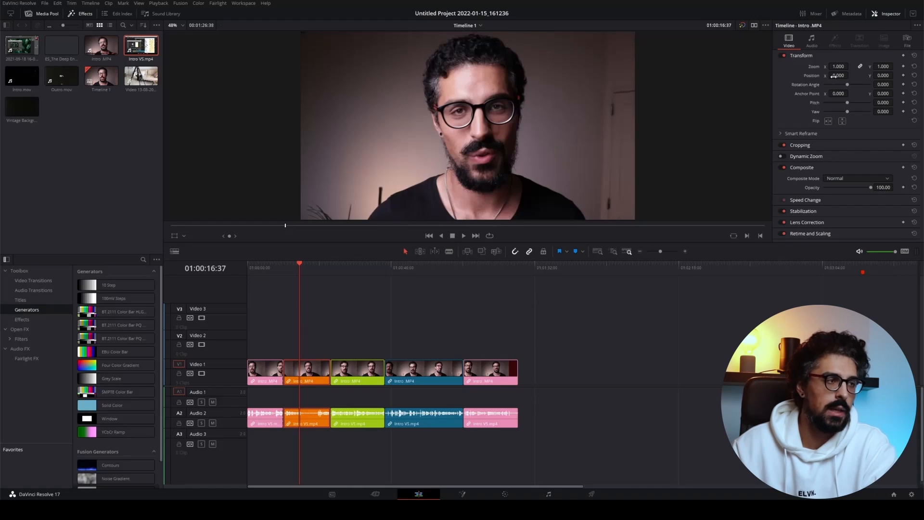
# Step: Try scaling the orange clip evenly to a zoom of 1.050 and reset it
pyautogui.click(882, 67)
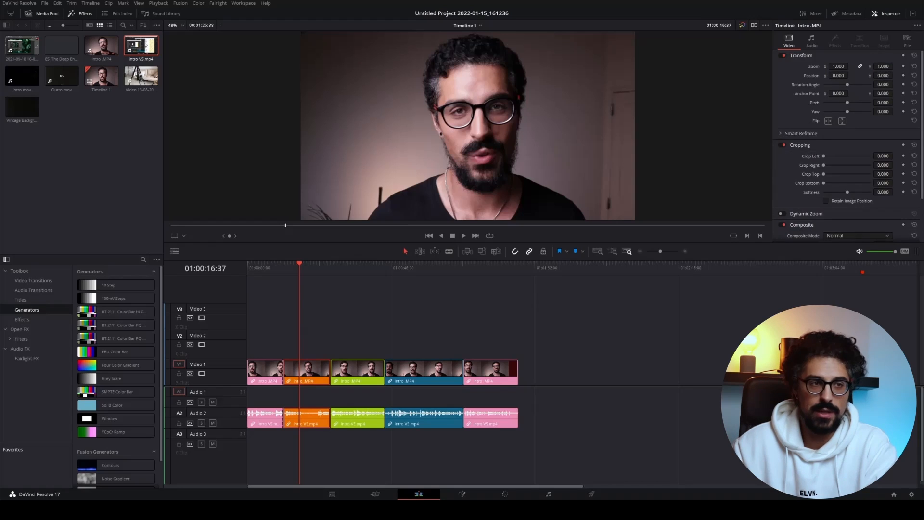
pyautogui.moveTo(882, 67); pyautogui.dragTo(896, 66)
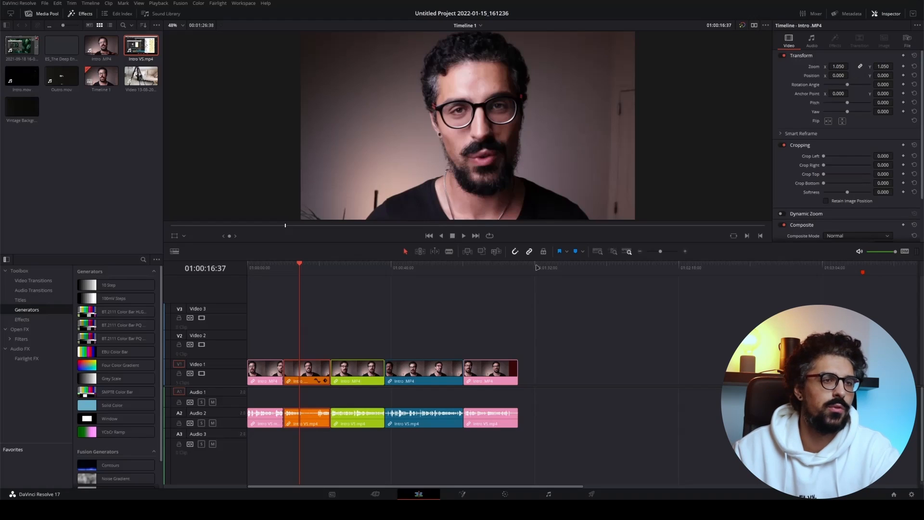
pyautogui.click(914, 66)
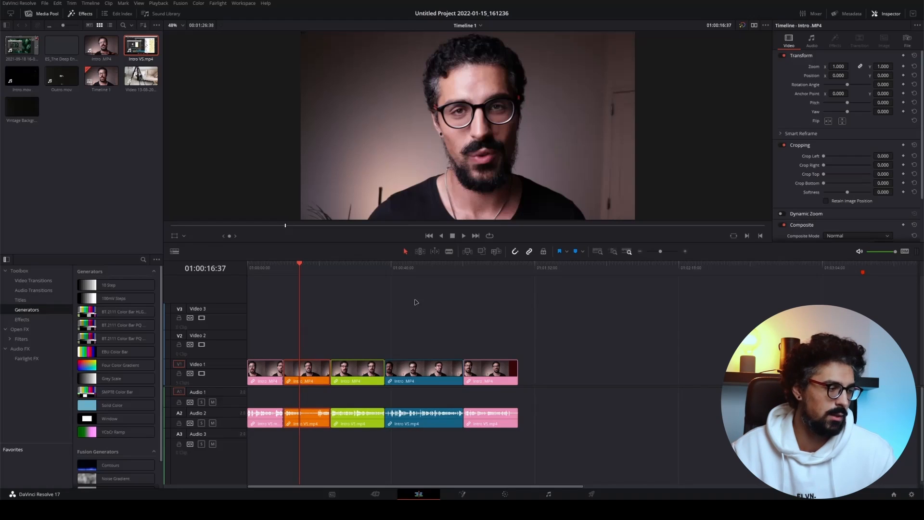
# Step: Set the zoom of the orange and blue video clips together to 1.050 and scrub from the orange clip to the blue one
pyautogui.keyDown('ctrl'); pyautogui.click(416, 369); pyautogui.keyUp('ctrl')
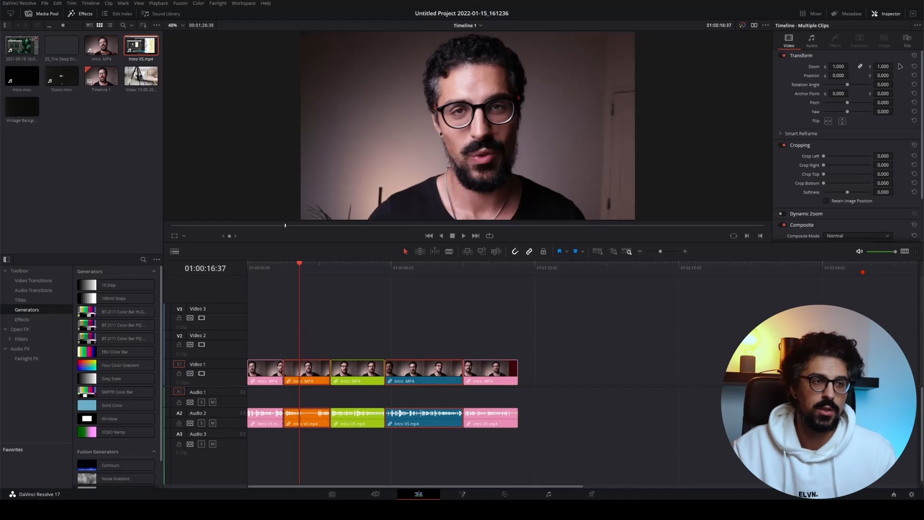
pyautogui.moveTo(882, 66); pyautogui.dragTo(895, 66)
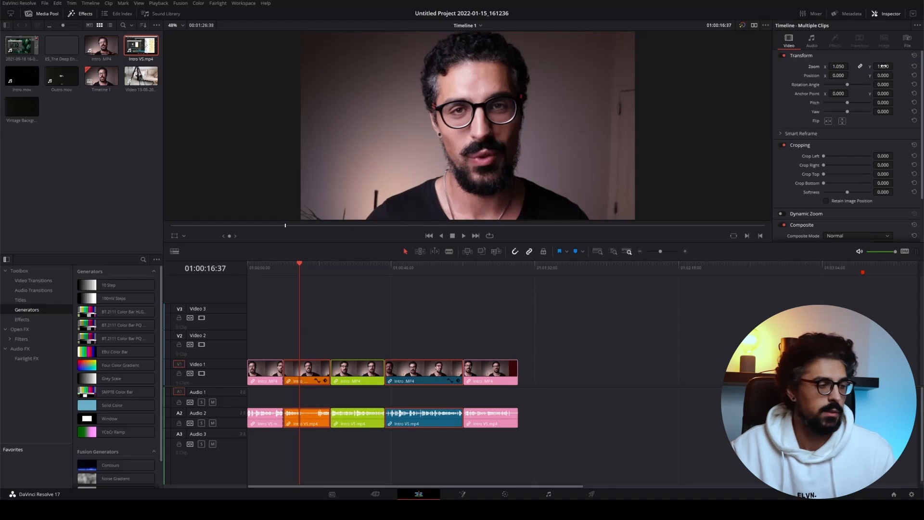
pyautogui.click(335, 364)
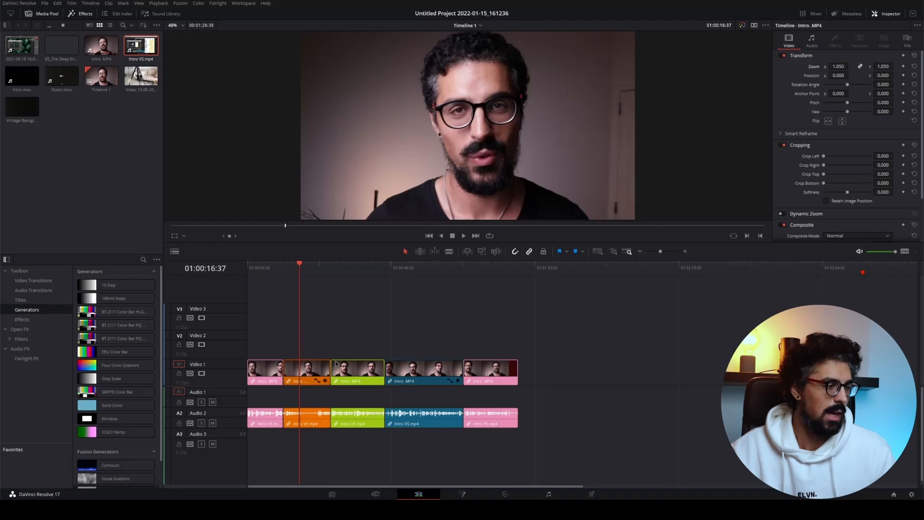
pyautogui.click(314, 370)
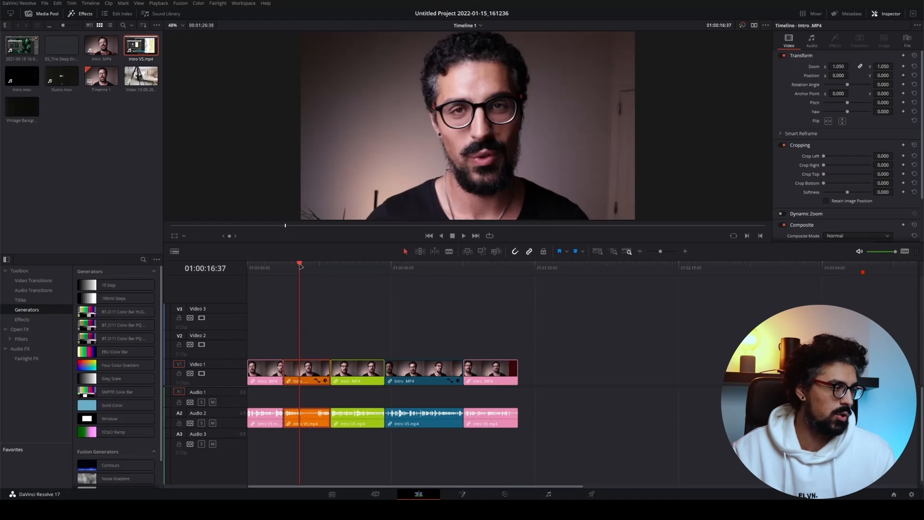
pyautogui.moveTo(300, 264); pyautogui.dragTo(408, 276)
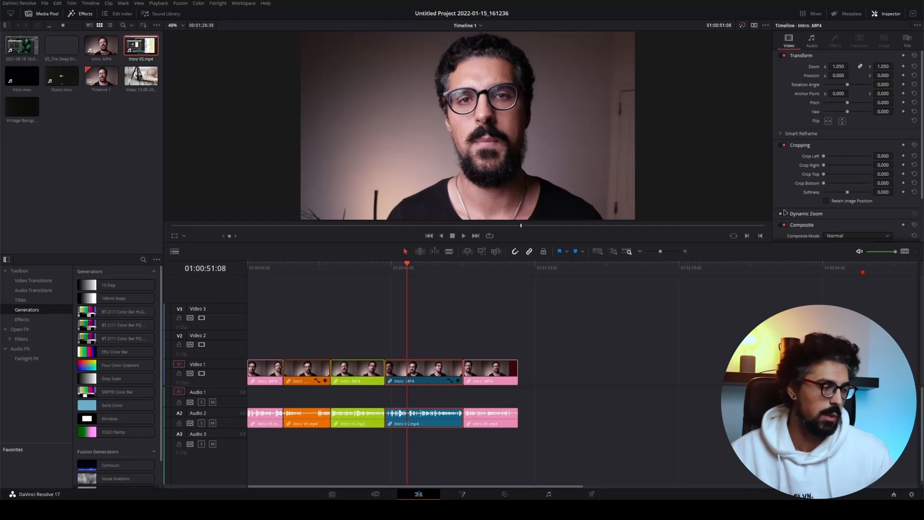
# Step: Copy the orange clip, paste all its video attributes and retime effects onto the blue clip, and move the playhead over the blue clip
pyautogui.click(312, 370)
pyautogui.rightClick(311, 372)
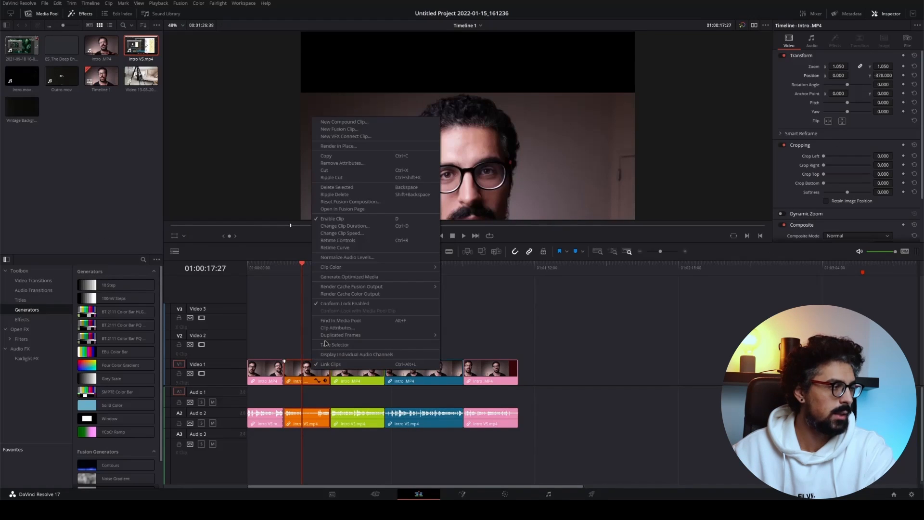
pyautogui.click(332, 156)
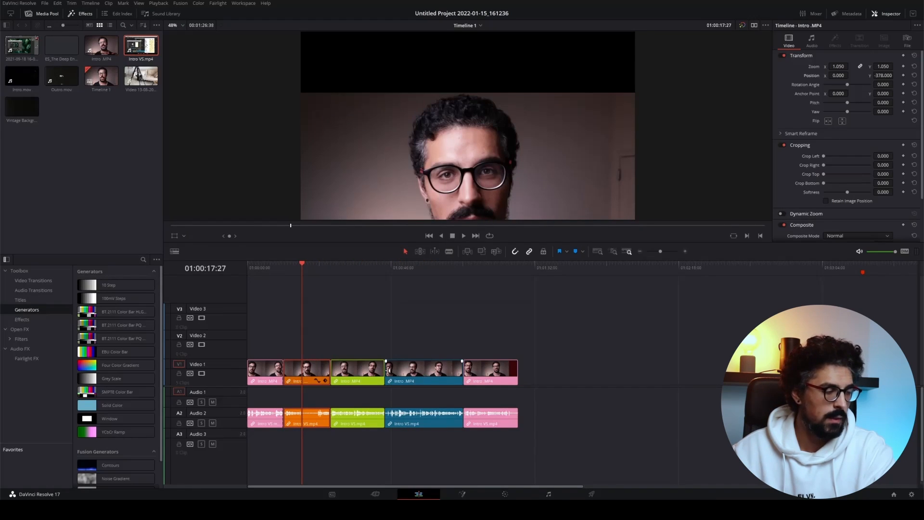
pyautogui.rightClick(438, 369)
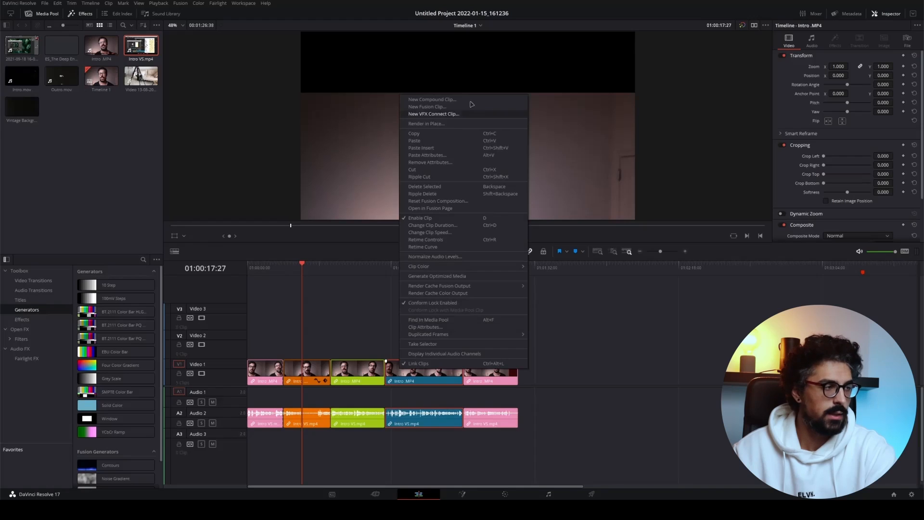
pyautogui.click(437, 155)
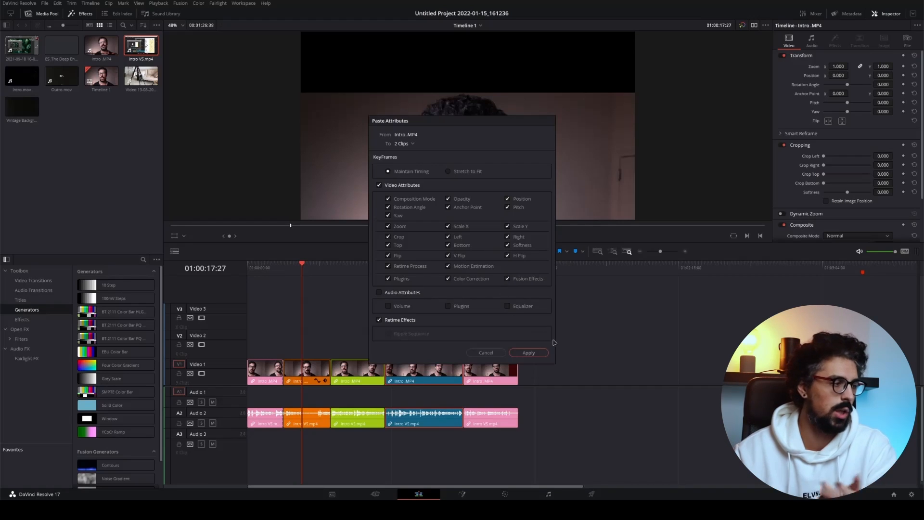
pyautogui.click(530, 353)
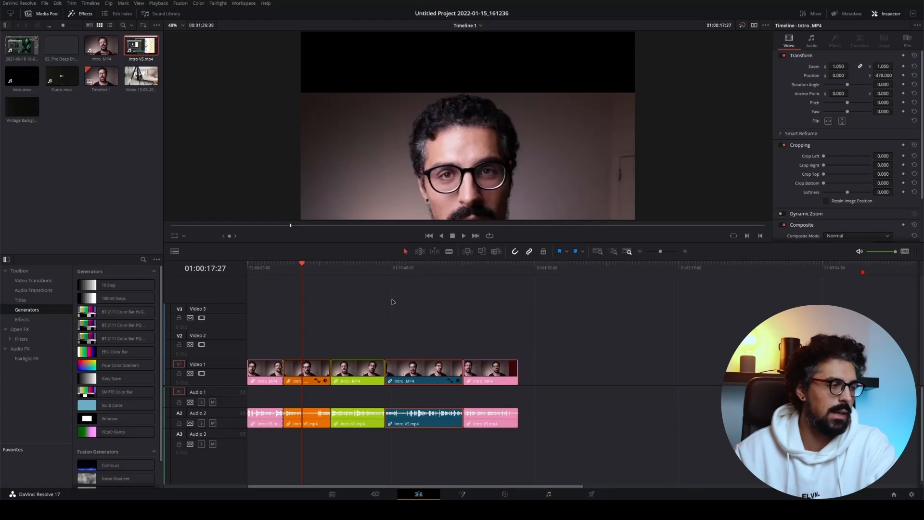
pyautogui.click(411, 267)
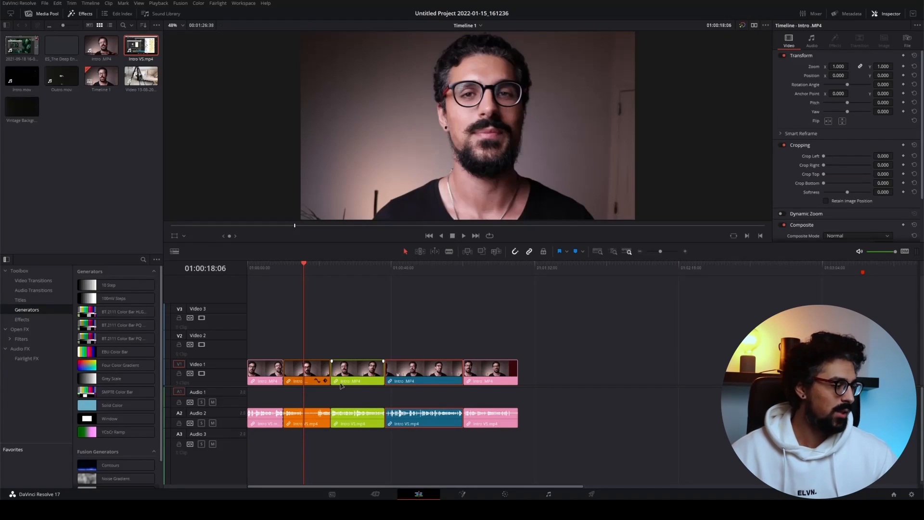
# Step: Select the orange clip and add a zoom keyframe of 1.050 at its start, 01:00:11:27
pyautogui.click(314, 379)
pyautogui.click(338, 372)
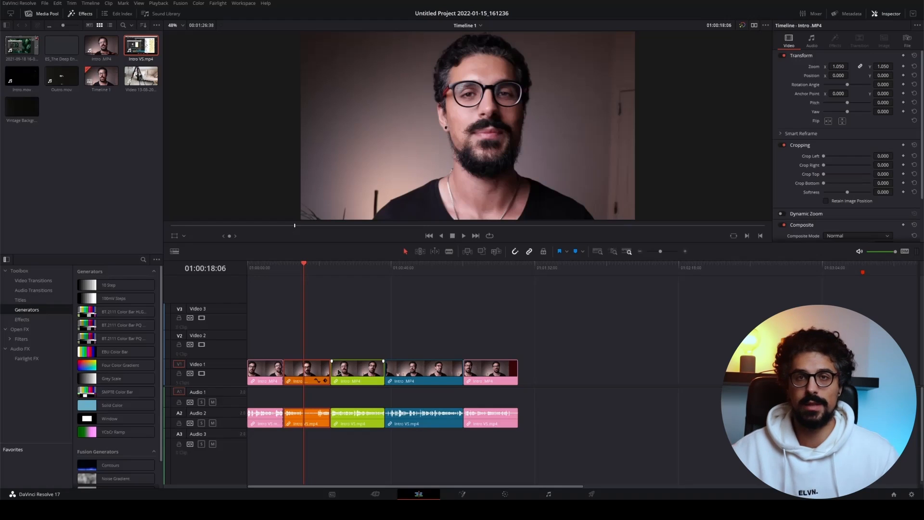
pyautogui.click(325, 364)
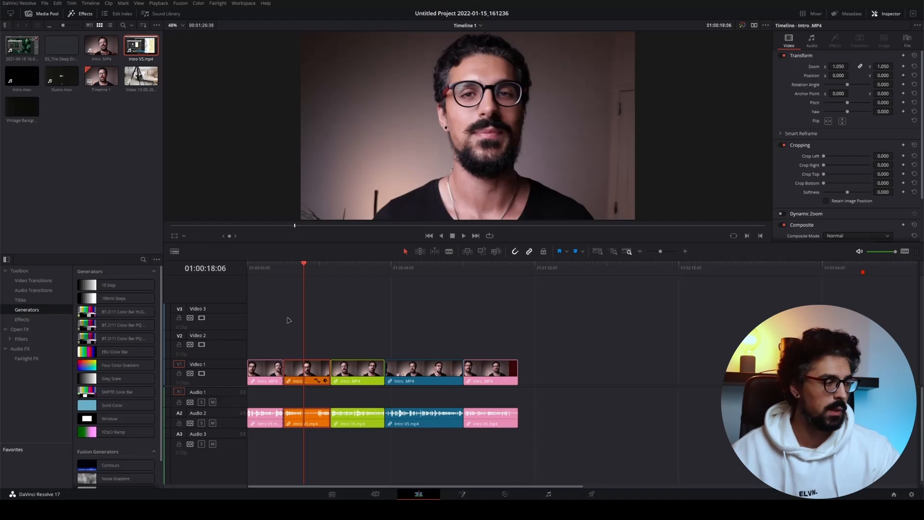
pyautogui.moveTo(289, 320); pyautogui.dragTo(282, 282)
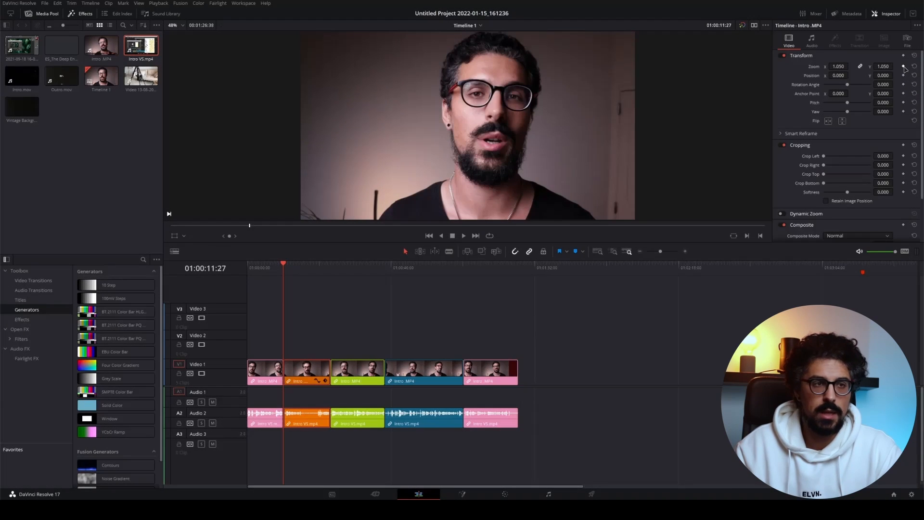
pyautogui.click(902, 75)
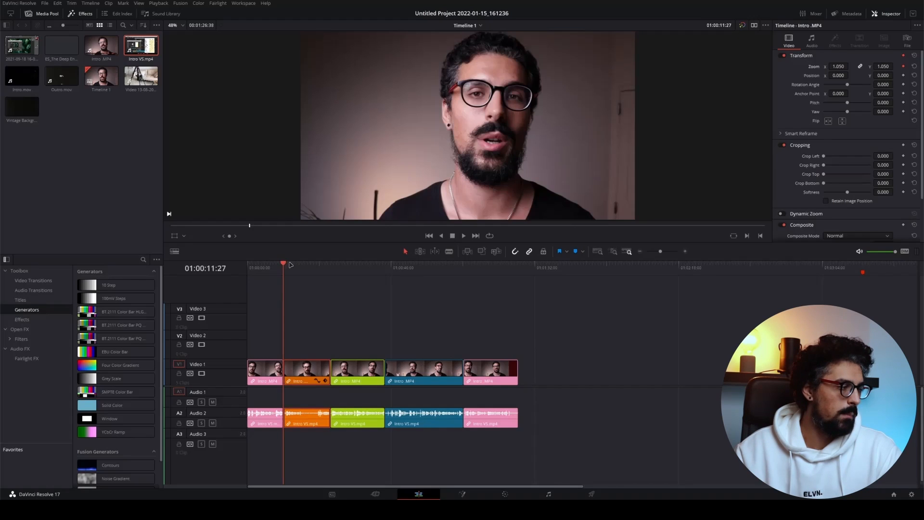
# Step: Add a second zoom keyframe of 1.240 at the orange clip's end, 01:00:26:34, and play the zoom animation from the clip's start
pyautogui.moveTo(290, 264); pyautogui.dragTo(328, 266)
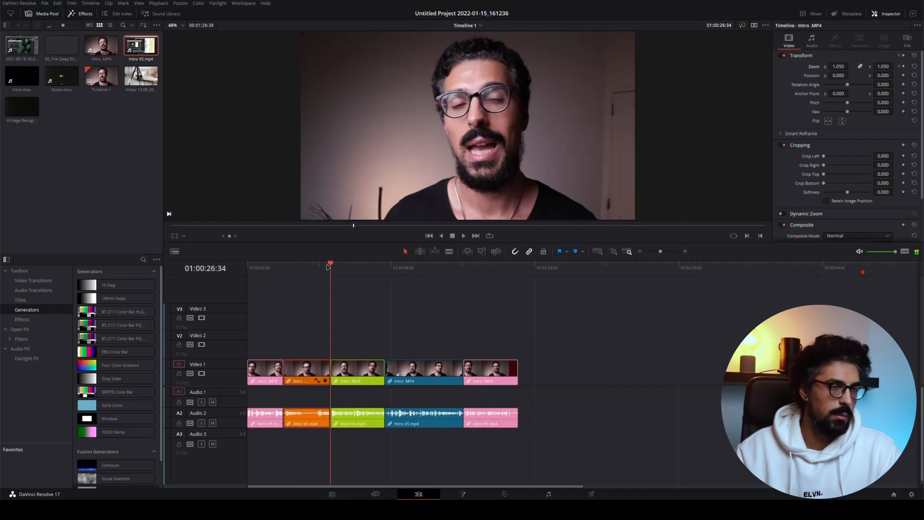
pyautogui.click(903, 66)
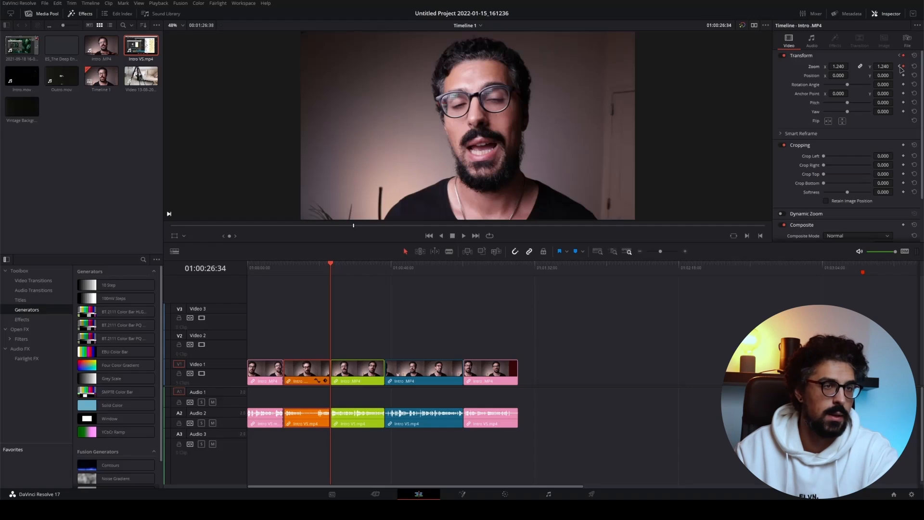
pyautogui.click(899, 67)
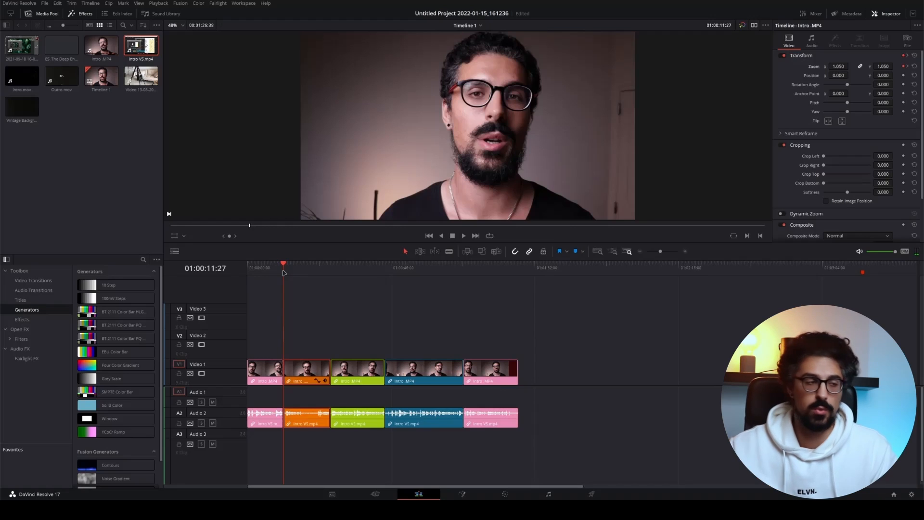
pyautogui.press('space')
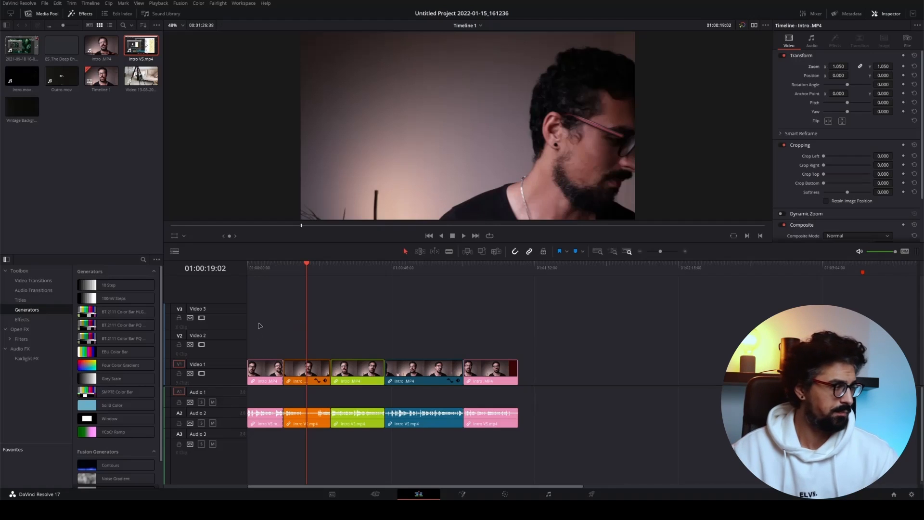
pyautogui.click(310, 264)
pyautogui.moveTo(312, 267); pyautogui.dragTo(330, 268)
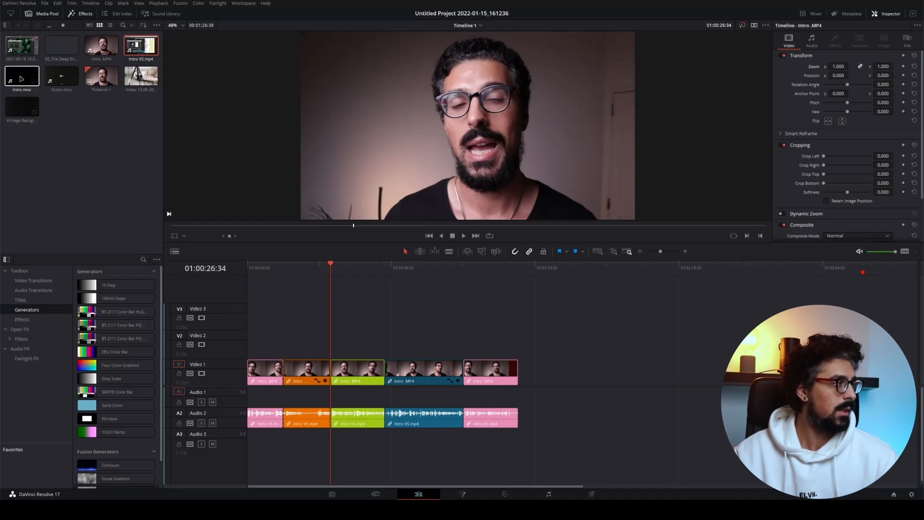
pyautogui.click(22, 47)
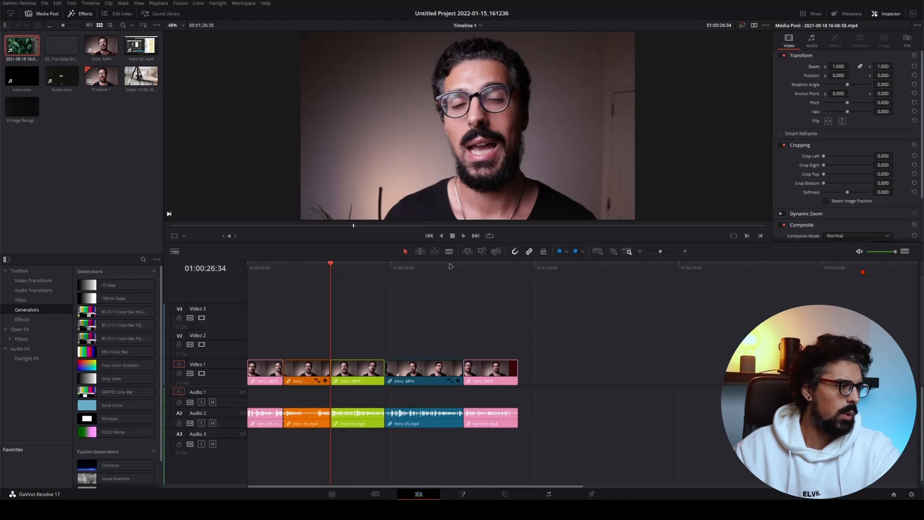
pyautogui.click(467, 252)
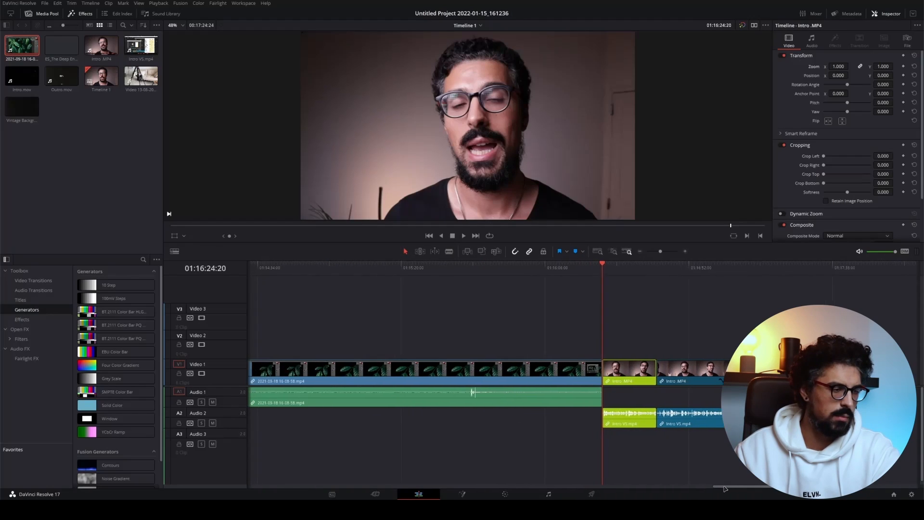
pyautogui.moveTo(731, 484); pyautogui.dragTo(263, 485)
pyautogui.click(332, 268)
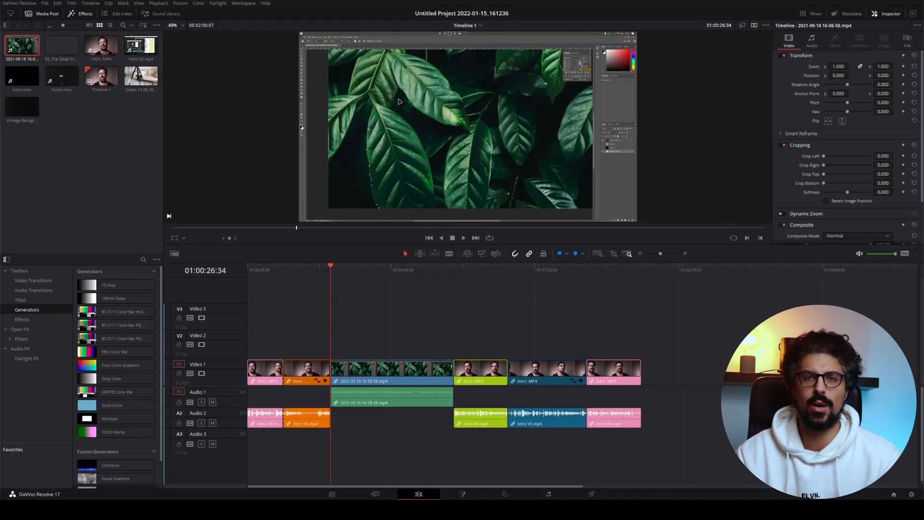
# Step: Set the inserted leaf recording's zoom to 1.570 and its X position to 549, and play the reframed clip
pyautogui.click(356, 357)
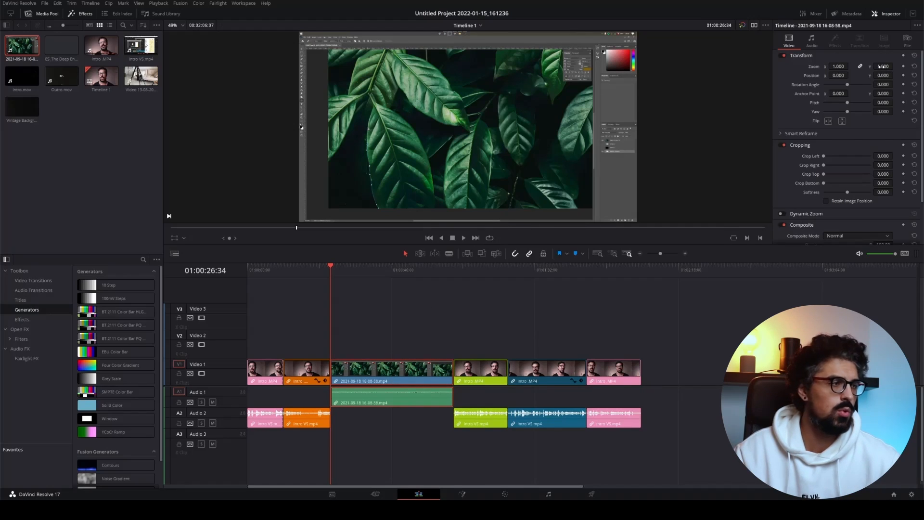
pyautogui.moveTo(884, 67); pyautogui.dragTo(894, 66)
pyautogui.moveTo(883, 66); pyautogui.dragTo(895, 66)
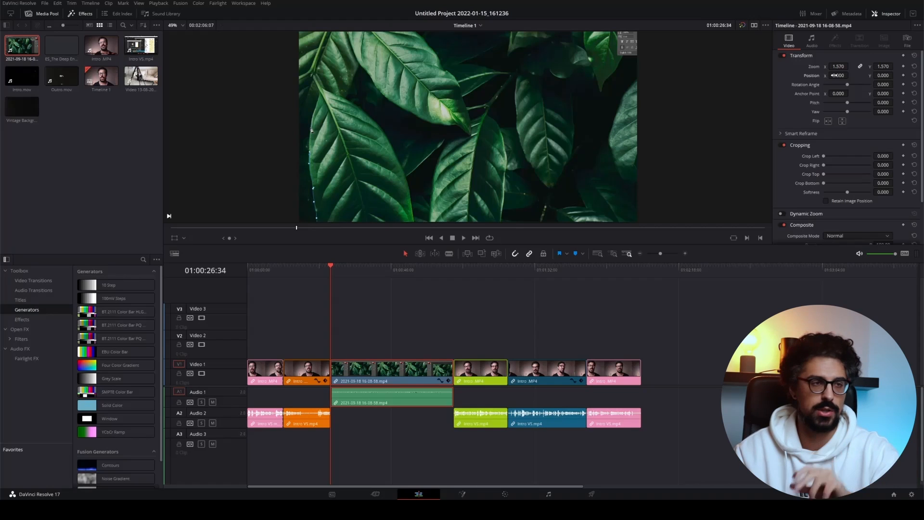
pyautogui.moveTo(836, 76); pyautogui.dragTo(850, 76)
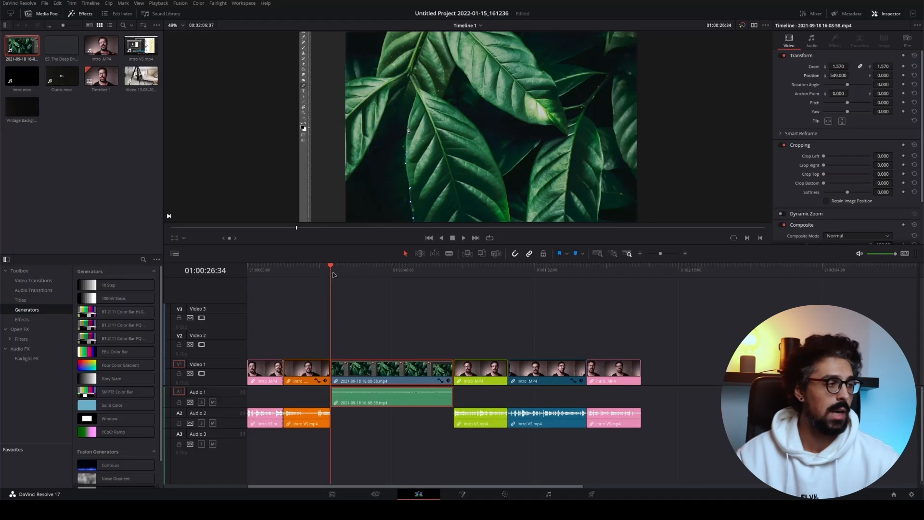
pyautogui.press('space')
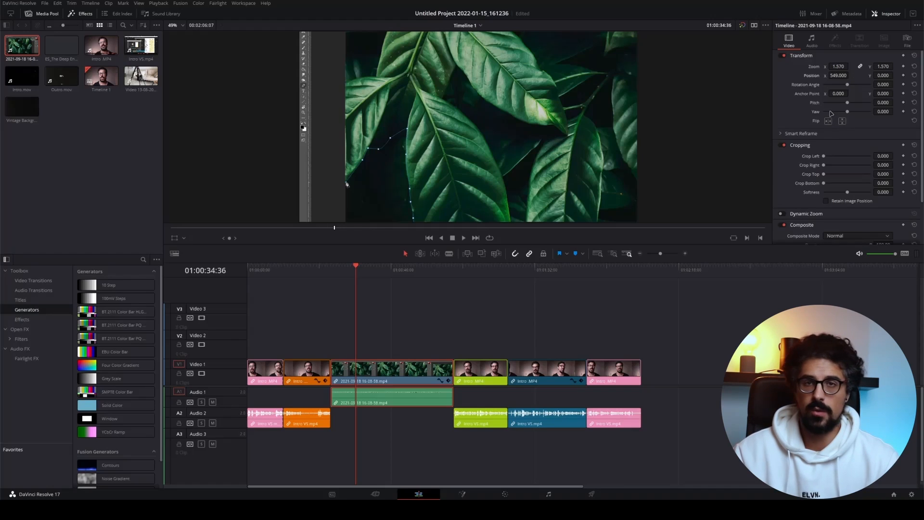
# Step: Try a clip speed of 150% on the leaf recording in the Inspector and play the sped-up result
pyautogui.scroll(-3, 832, 109)
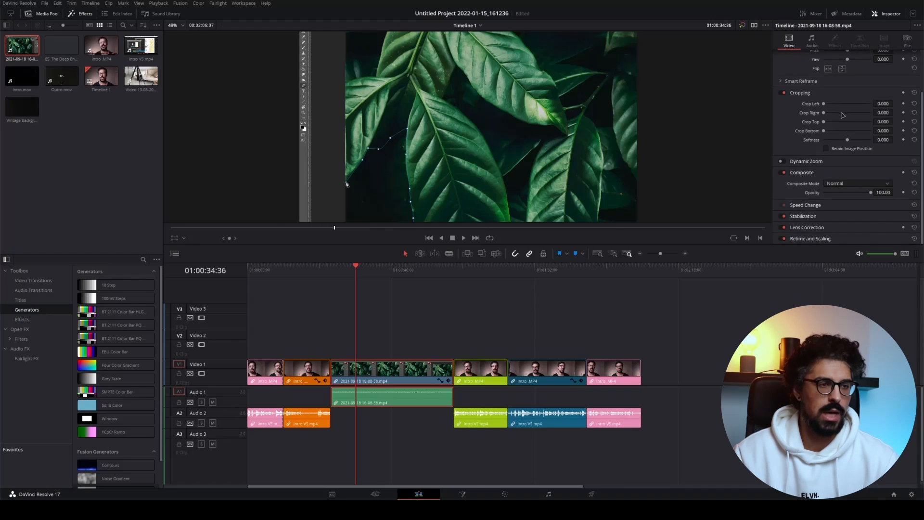
pyautogui.click(842, 208)
pyautogui.scroll(-3, 845, 208)
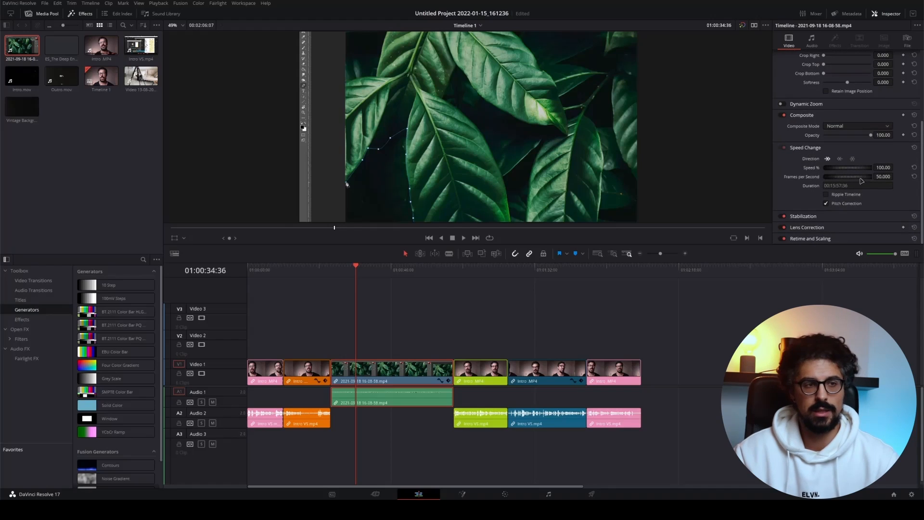
pyautogui.click(882, 167)
pyautogui.write('150')
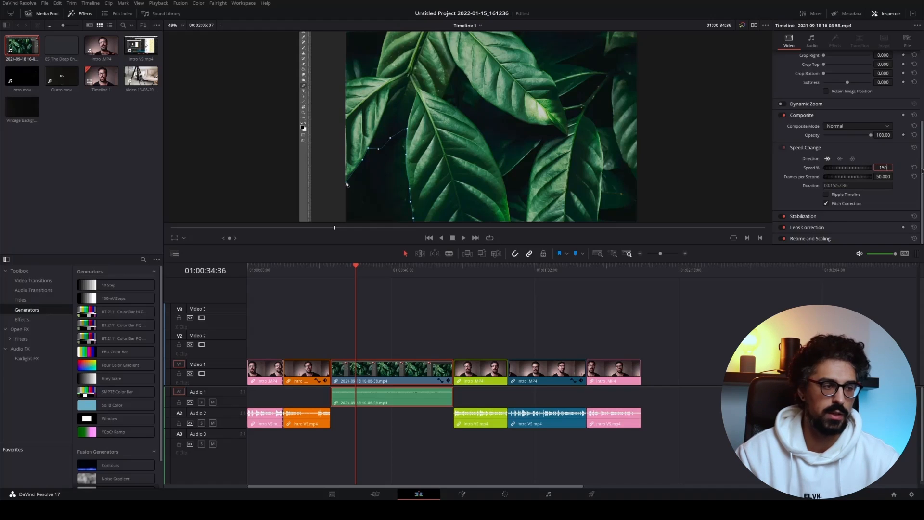
pyautogui.press('Return')
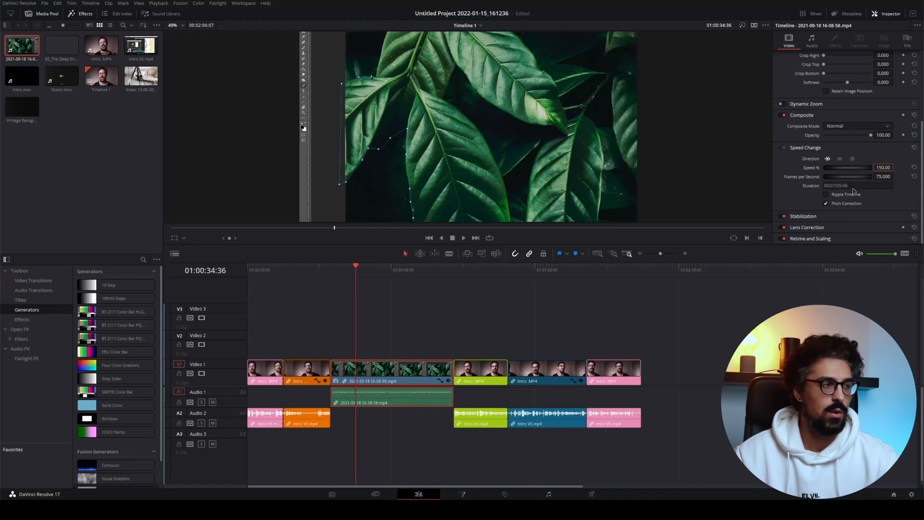
pyautogui.press('space')
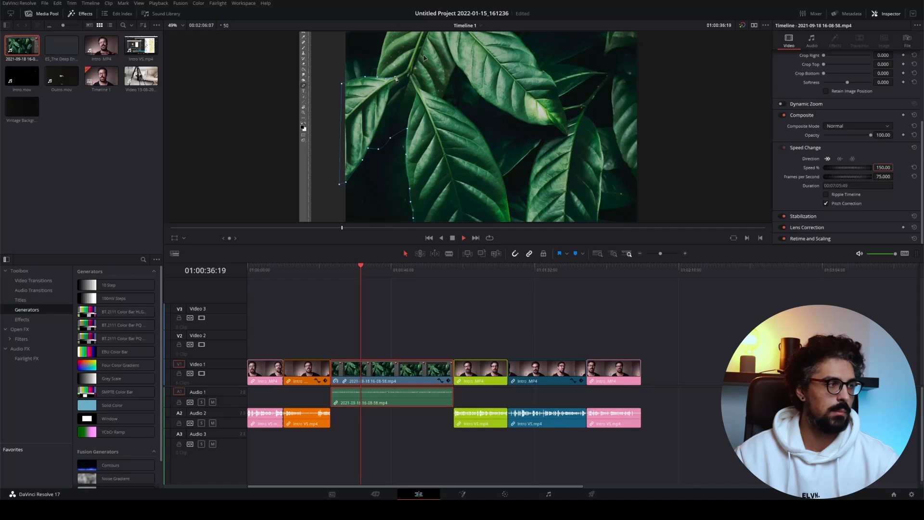
pyautogui.press('space')
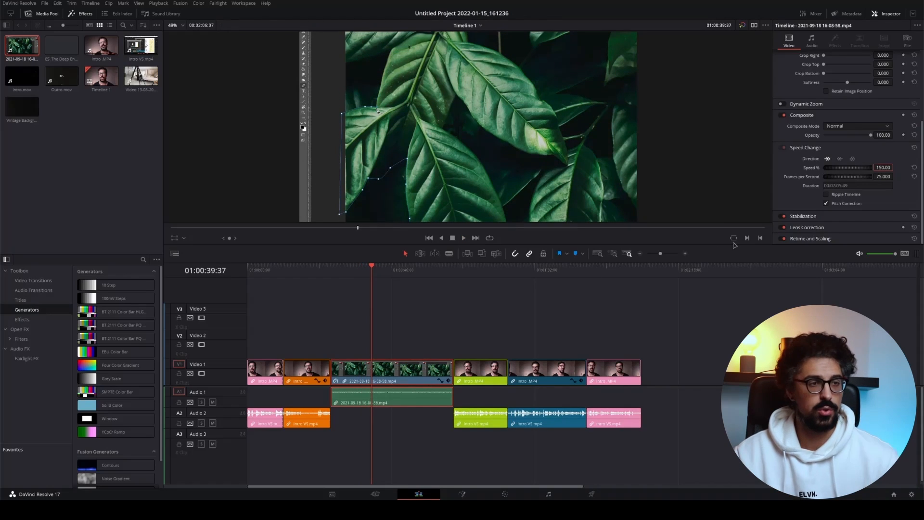
pyautogui.hotkey('ctrl', 'z')
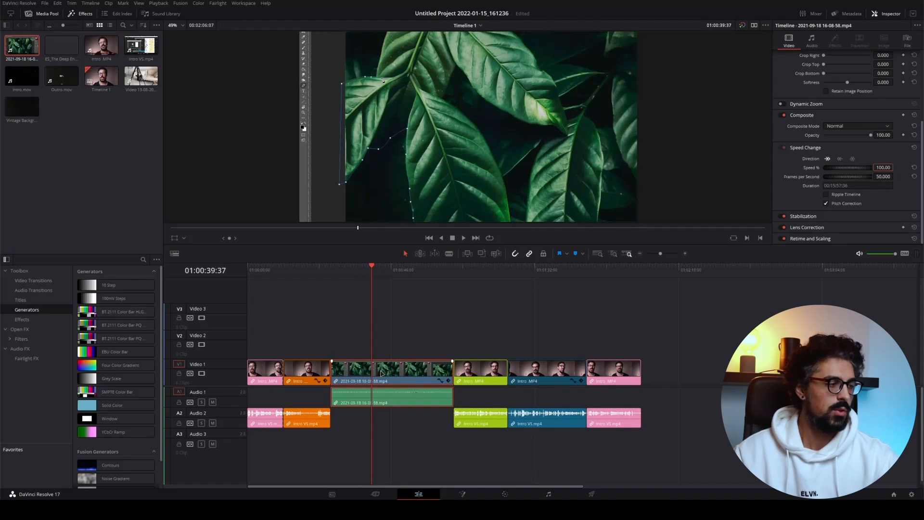
# Step: Change the leaf recording's clip speed to 150% through the Change Clip Speed dialog and play it
pyautogui.rightClick(382, 373)
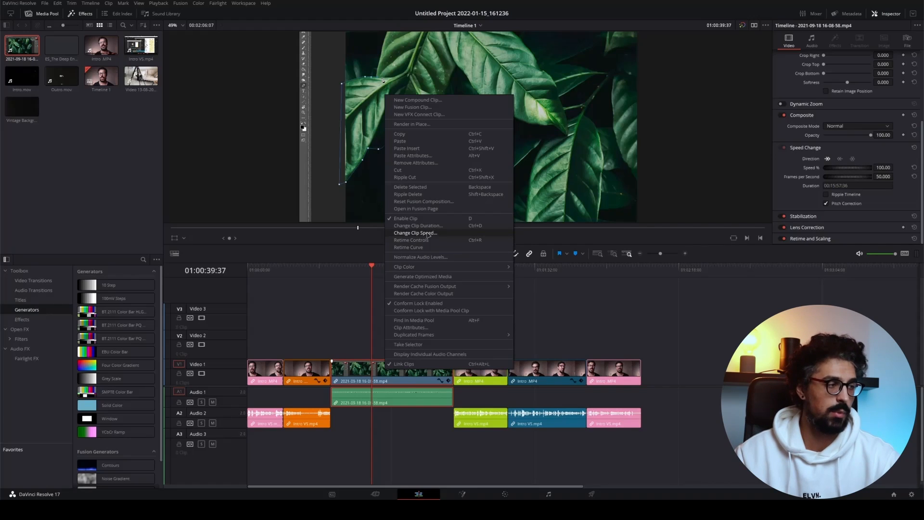
pyautogui.click(427, 233)
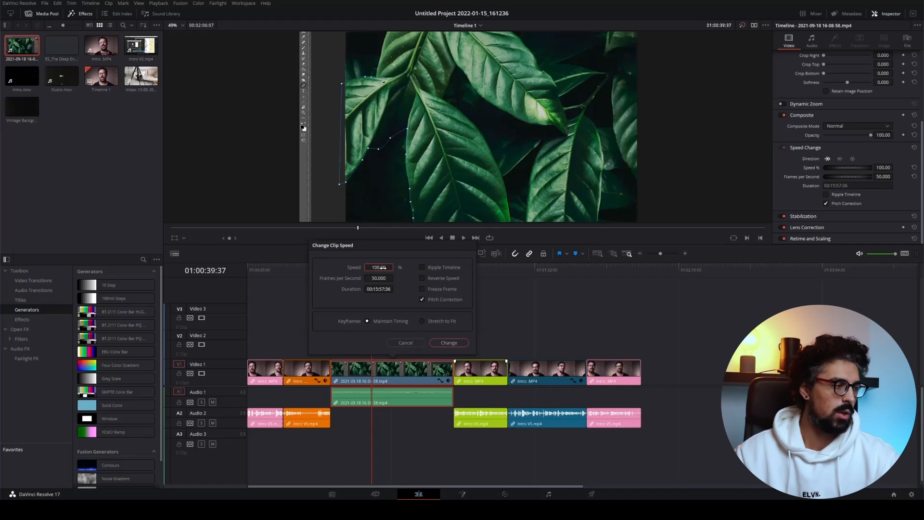
pyautogui.moveTo(383, 267); pyautogui.dragTo(398, 268)
pyautogui.write('150')
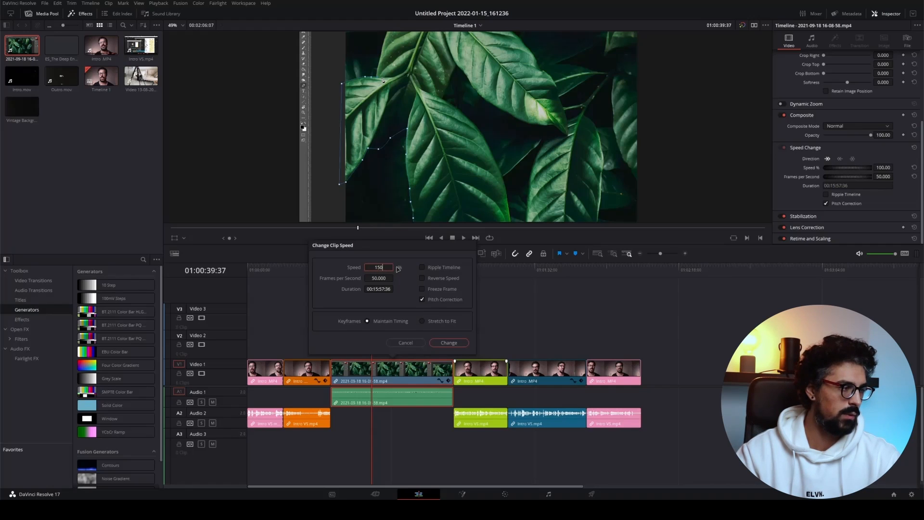
pyautogui.press('Return')
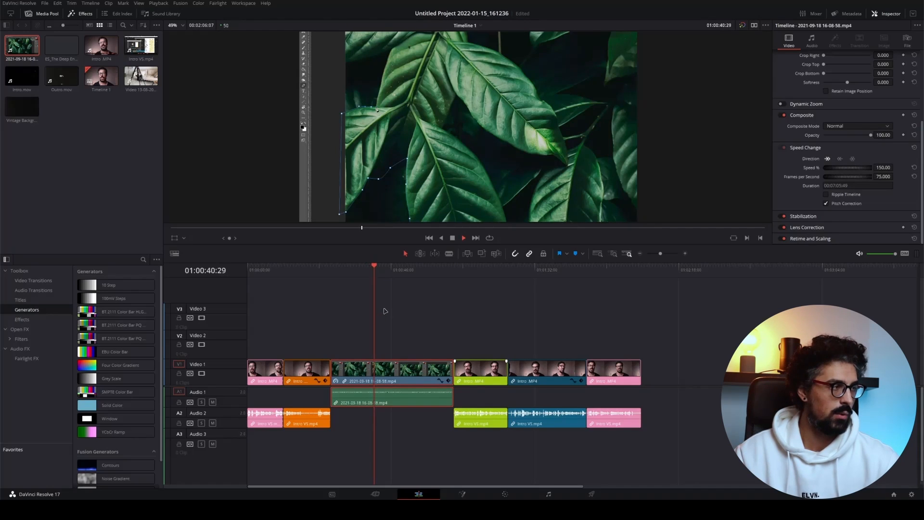
pyautogui.press('space')
pyautogui.hscroll(1, 580, 333)
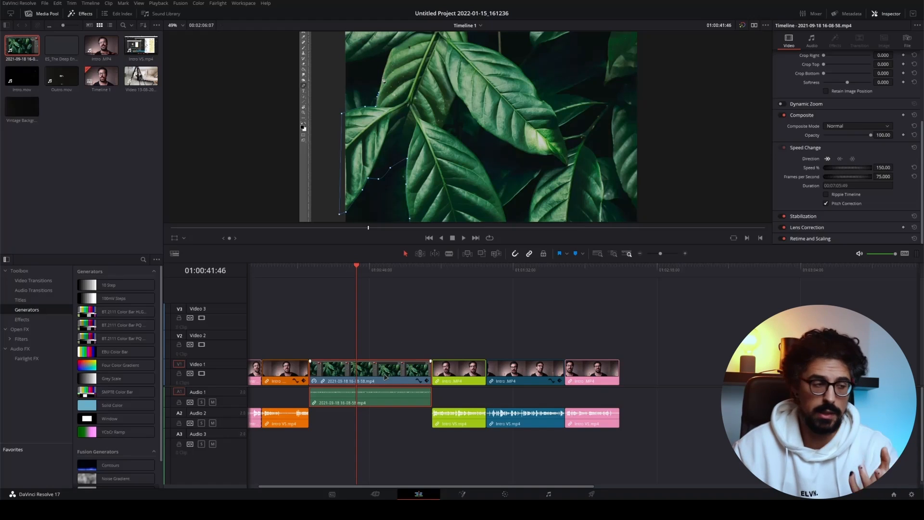
# Step: Reset the leaf recording's speed to 100% in the Inspector
pyautogui.click(885, 168)
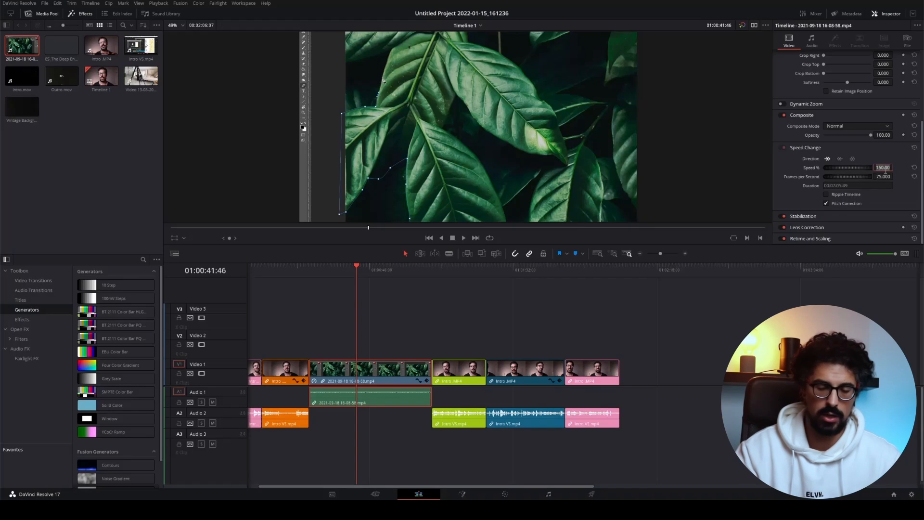
pyautogui.write('100')
pyautogui.press('Return')
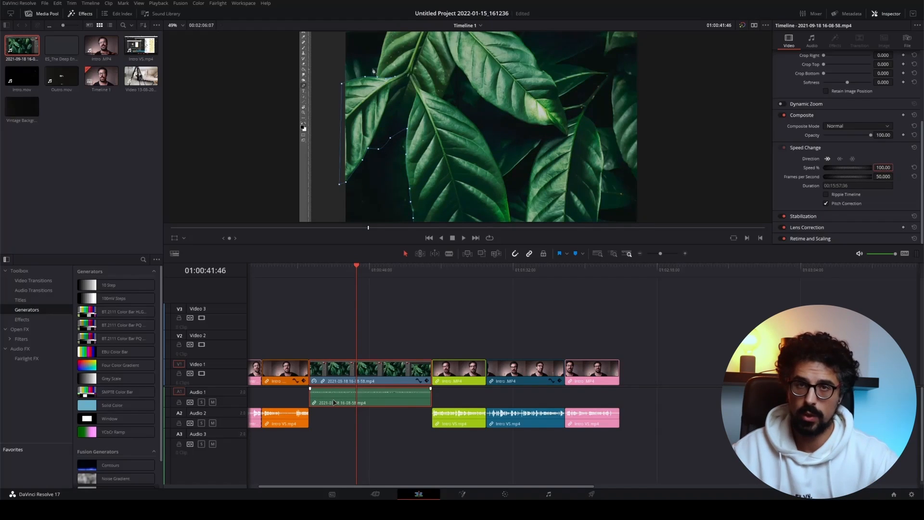
# Step: Show the retime controls on the leaf recording in the timeline
pyautogui.rightClick(366, 374)
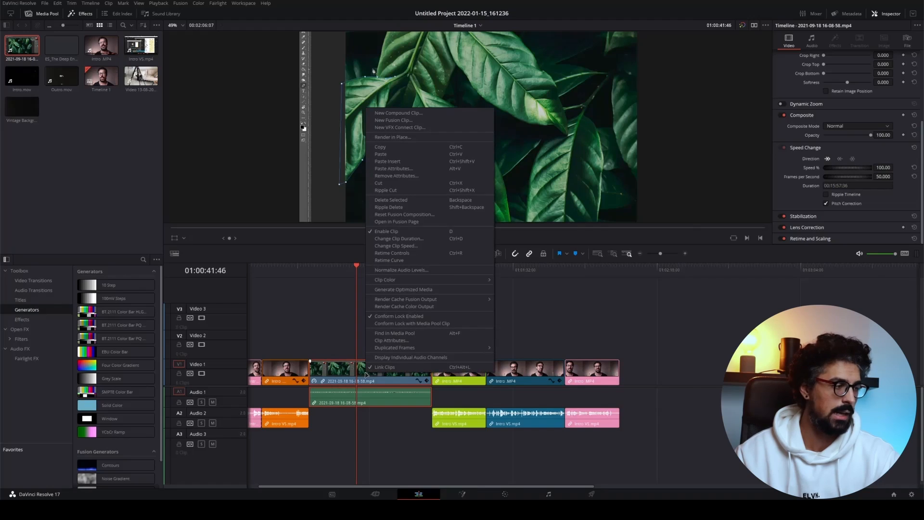
pyautogui.click(400, 255)
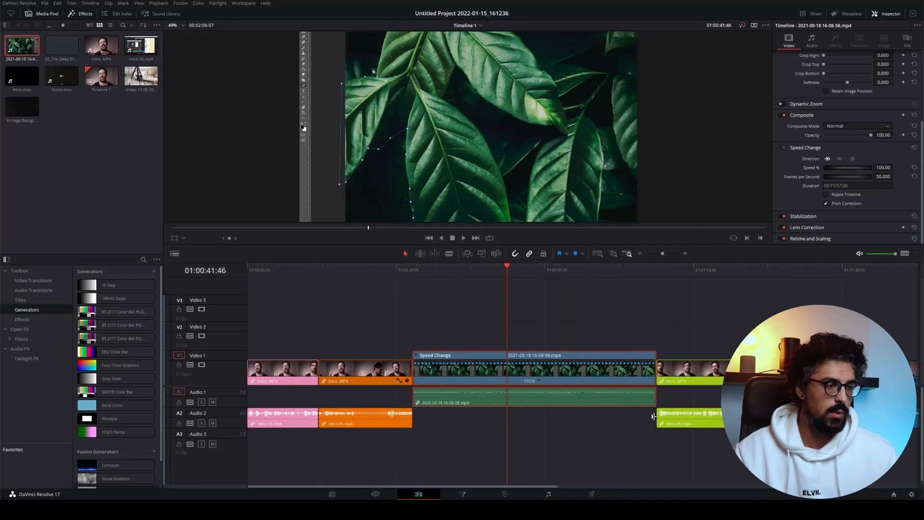
pyautogui.hotkey('ctrl', '=')
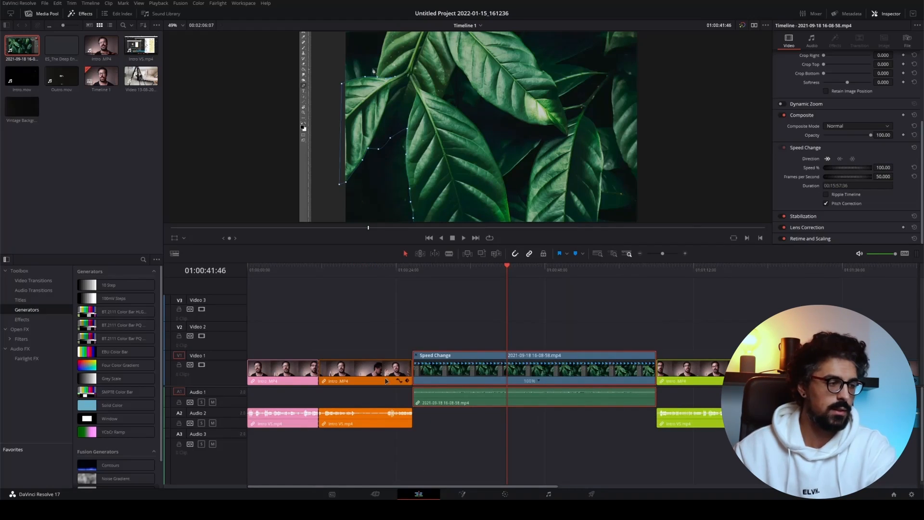
# Step: Reset the leaf recording to 100% with its retime controls, and speed it up by pulling in its retime end handle
pyautogui.click(538, 381)
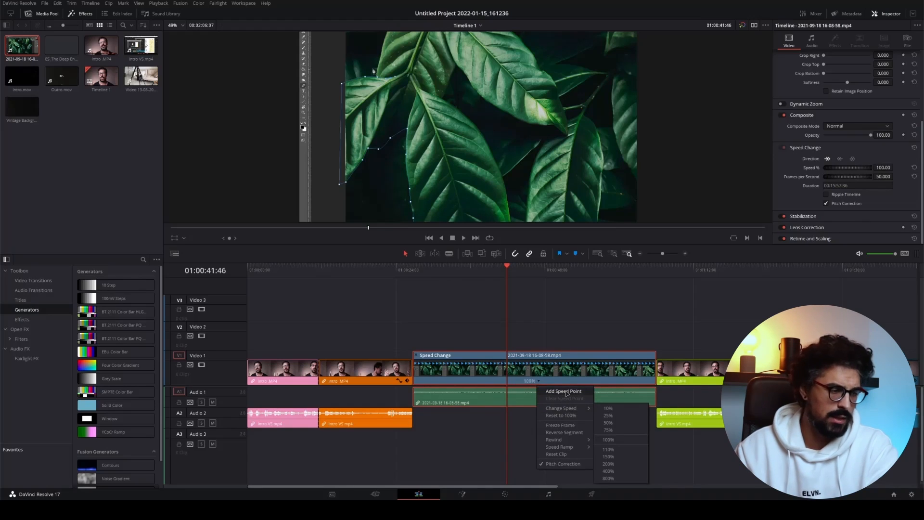
pyautogui.moveTo(582, 409)
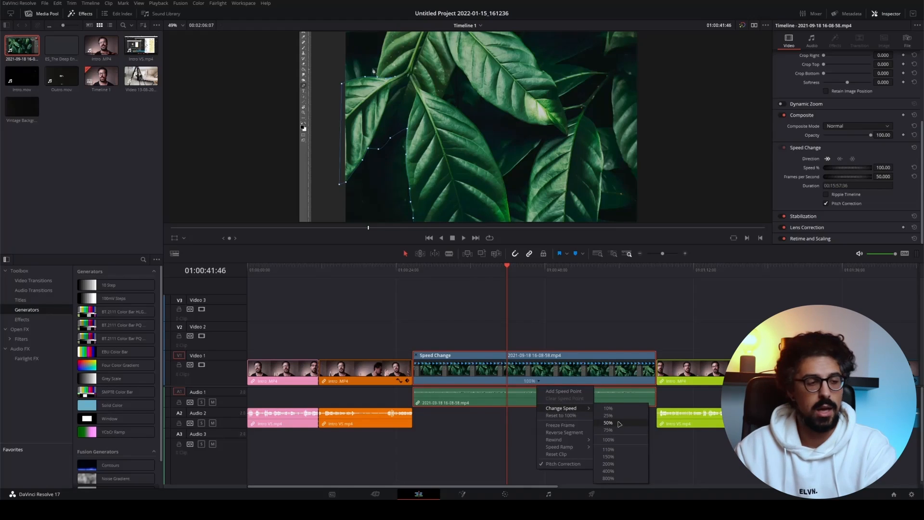
pyautogui.click(569, 416)
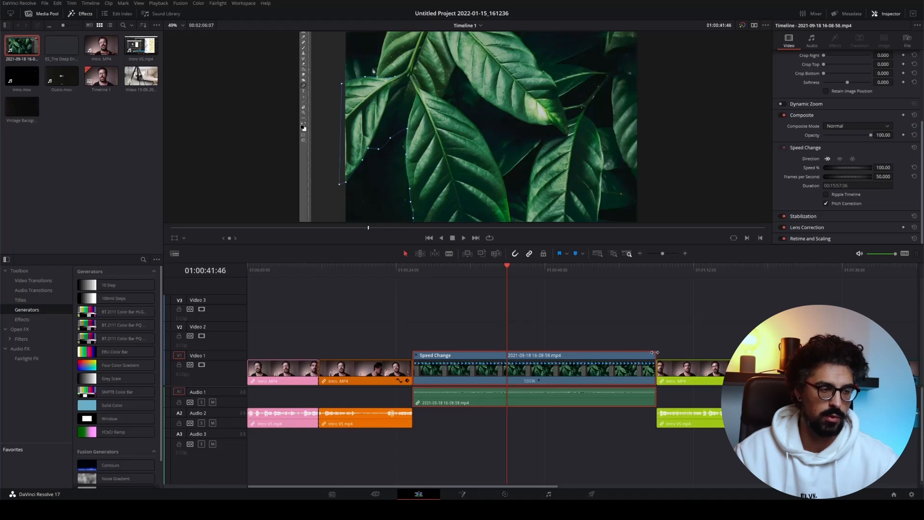
pyautogui.moveTo(657, 355); pyautogui.dragTo(578, 357)
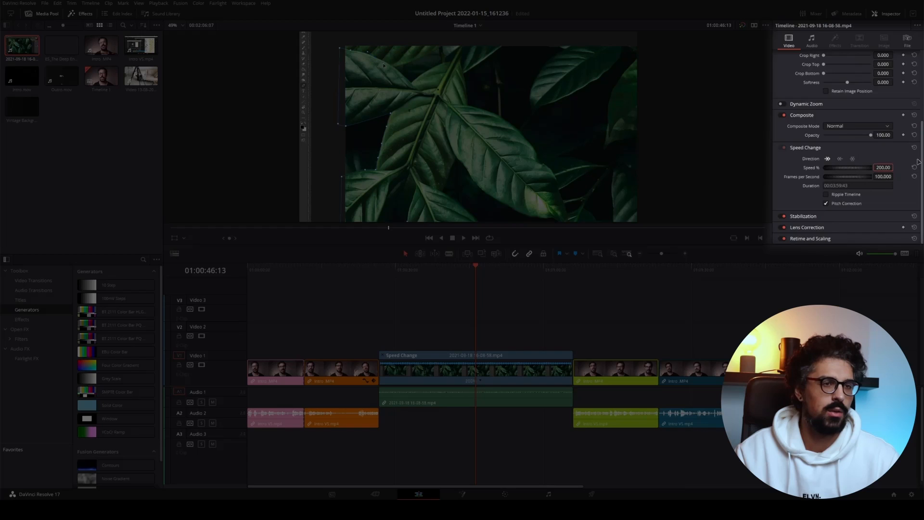
# Step: Letterbox the timeline clips by cropping top and bottom 156.6 on the Intro clips and 280.3 on the leaf recording
pyautogui.moveTo(921, 158); pyautogui.dragTo(922, 87)
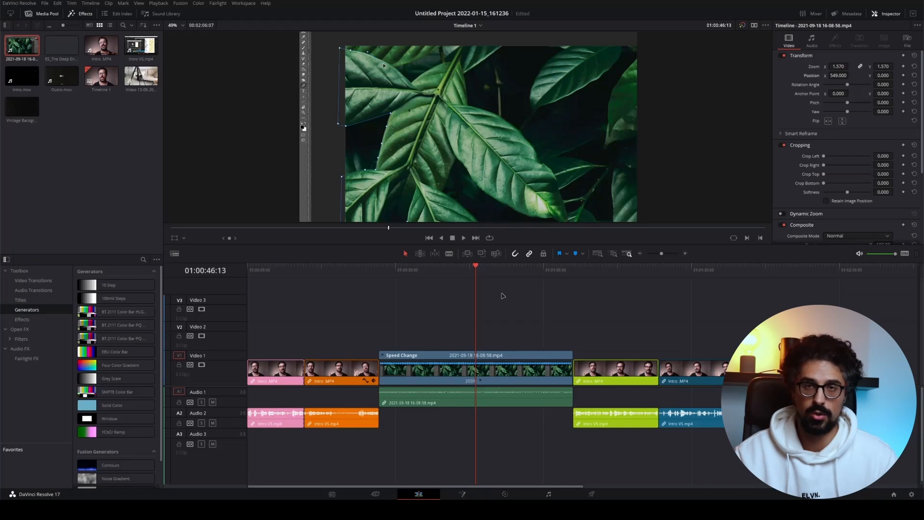
pyautogui.hotkey('ctrl', 'a')
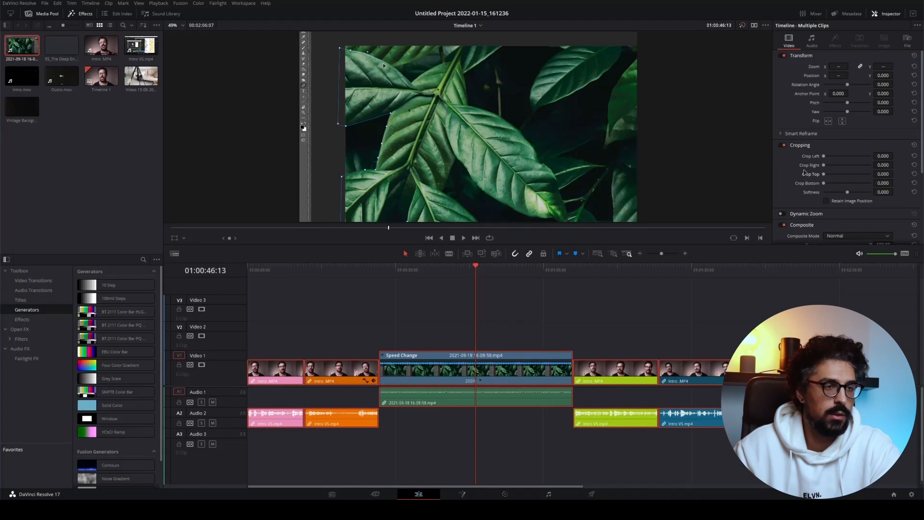
pyautogui.moveTo(824, 176); pyautogui.dragTo(835, 183)
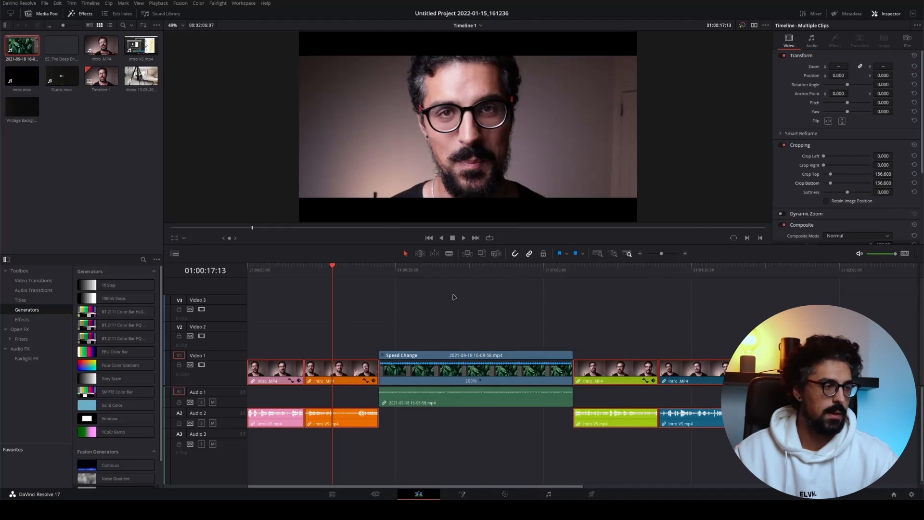
pyautogui.click(490, 273)
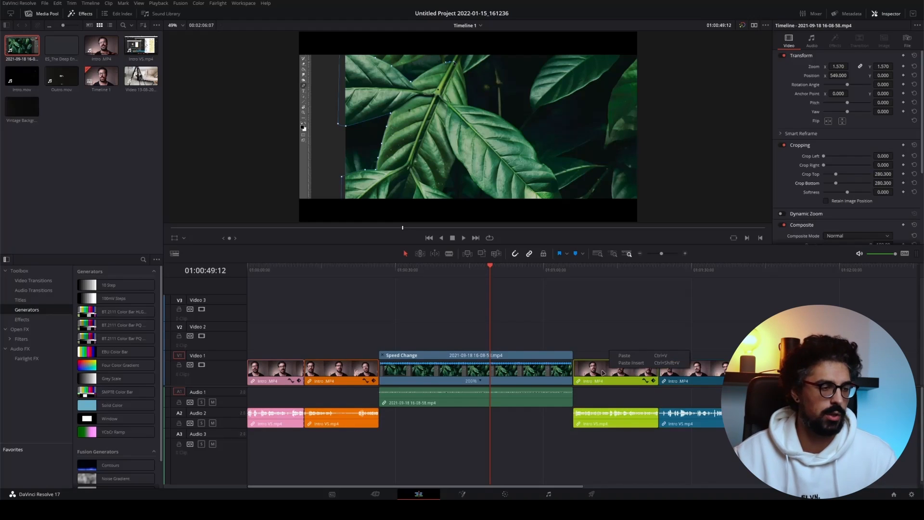
# Step: Try pasting a copy of the lime Intro clip after the final pink clip, and delete the copy
pyautogui.click(611, 366)
pyautogui.rightClick(599, 372)
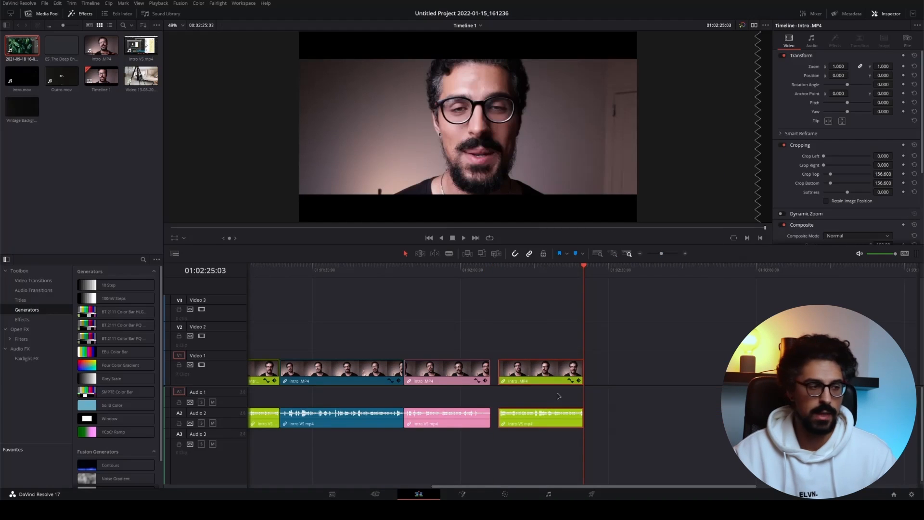
pyautogui.press('Delete')
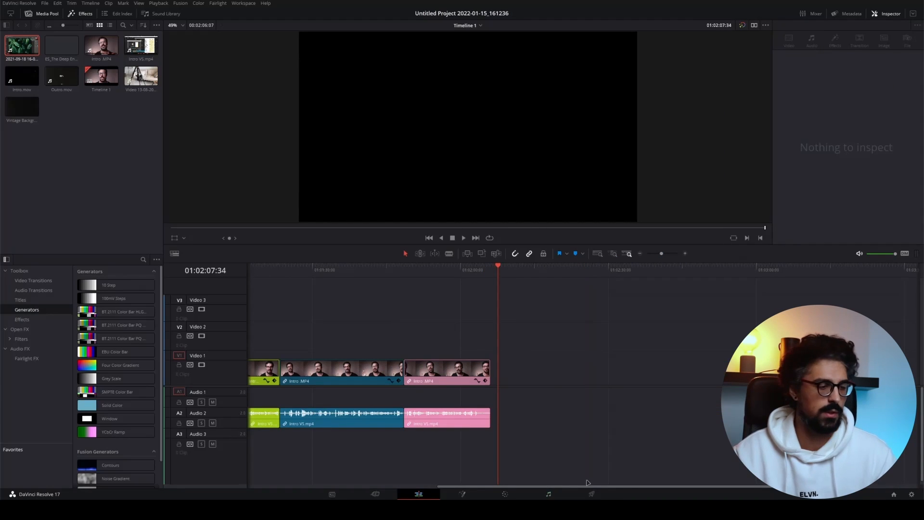
# Step: Duplicate the lime Intro clip onto Video 2 and move the copy over the end of the leaf recording
pyautogui.moveTo(585, 487); pyautogui.dragTo(529, 488)
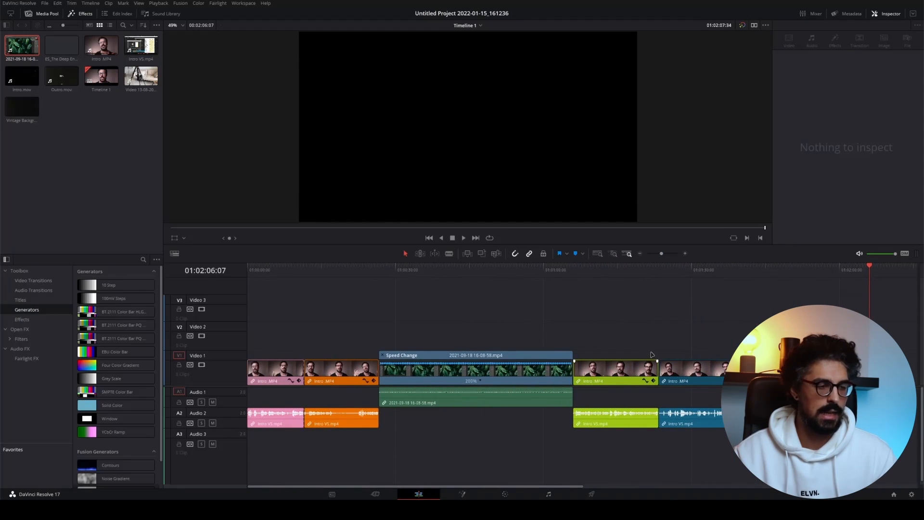
pyautogui.click(627, 373)
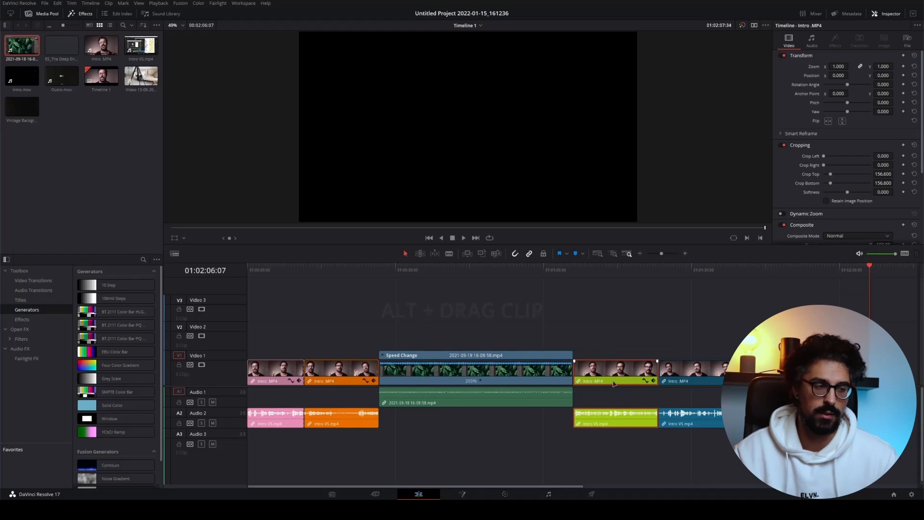
pyautogui.moveTo(611, 372); pyautogui.dragTo(613, 329)
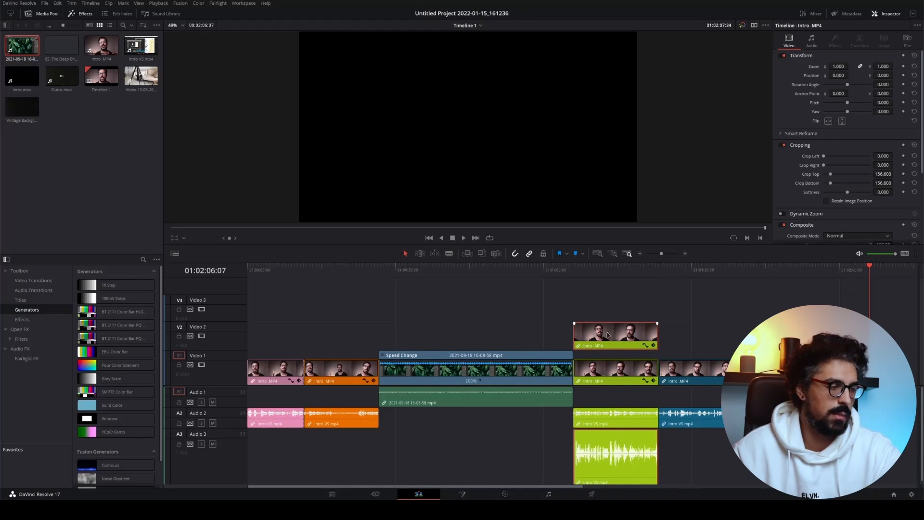
pyautogui.click(617, 270)
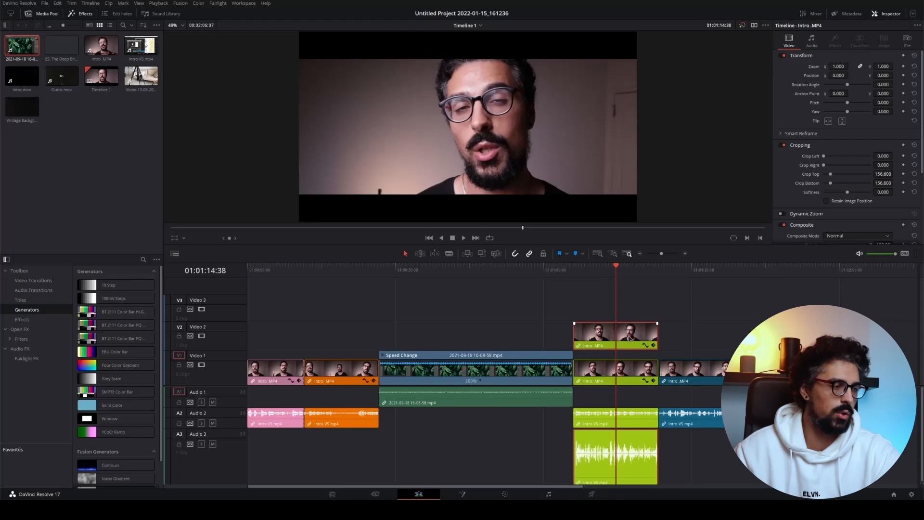
pyautogui.moveTo(627, 340); pyautogui.dragTo(546, 332)
# Step: Set the leaf recording's top and bottom crop to 295.3 so it stays hidden behind the overlapping Video 2 clip
pyautogui.click(453, 272)
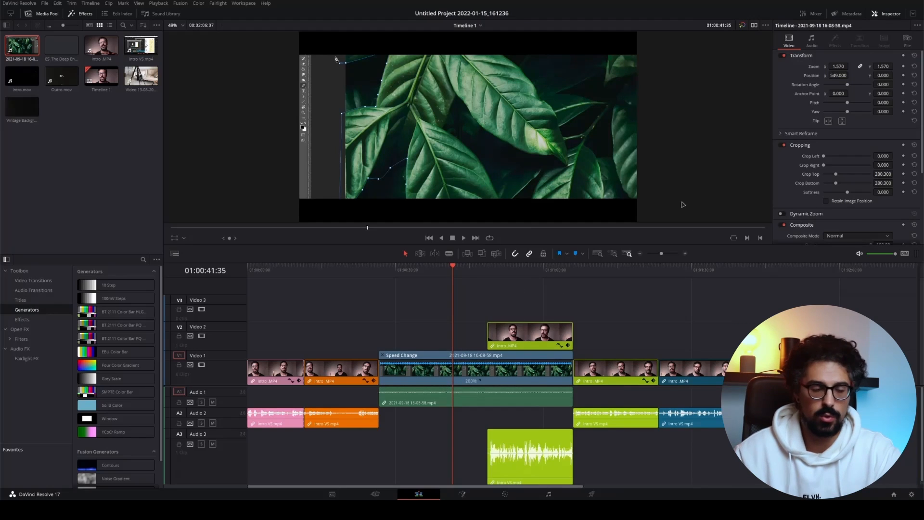
pyautogui.click(448, 267)
pyautogui.click(522, 268)
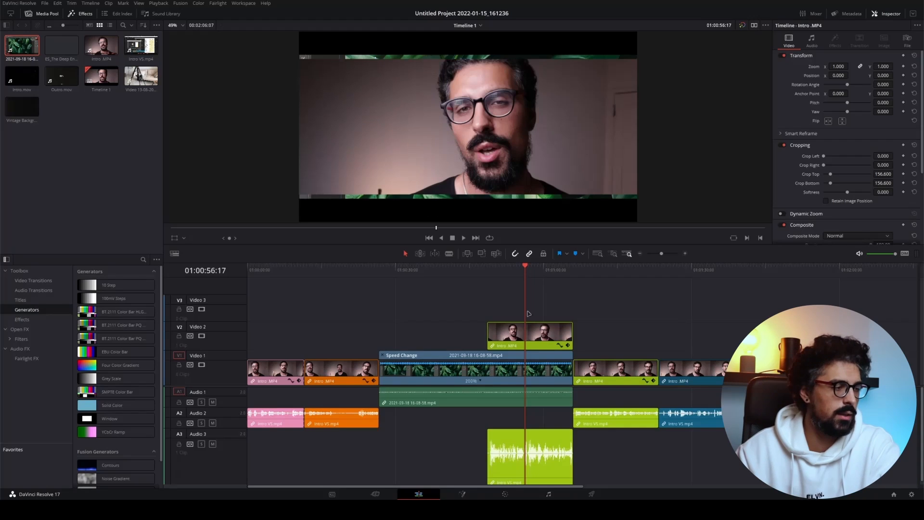
pyautogui.click(529, 368)
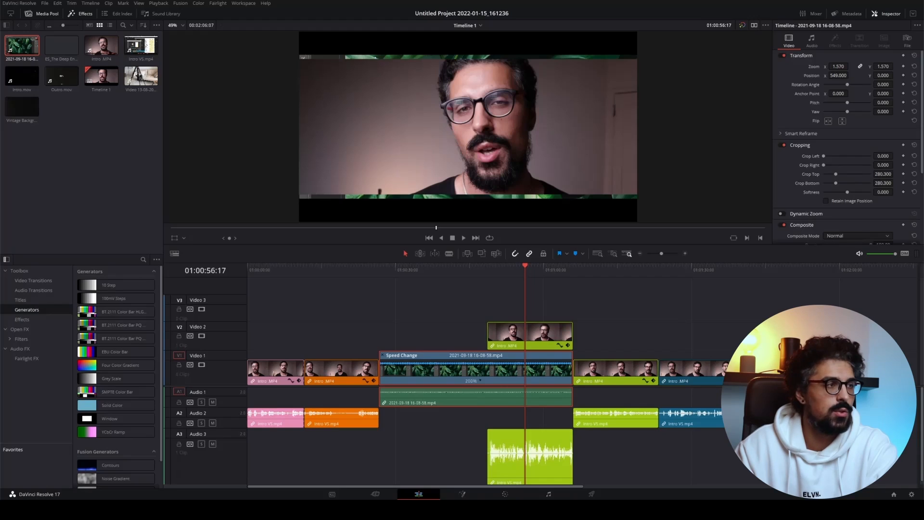
pyautogui.moveTo(882, 174)
pyautogui.mouseDown()
pyautogui.moveTo(896, 174)
pyautogui.moveTo(891, 183)
pyautogui.mouseUp()
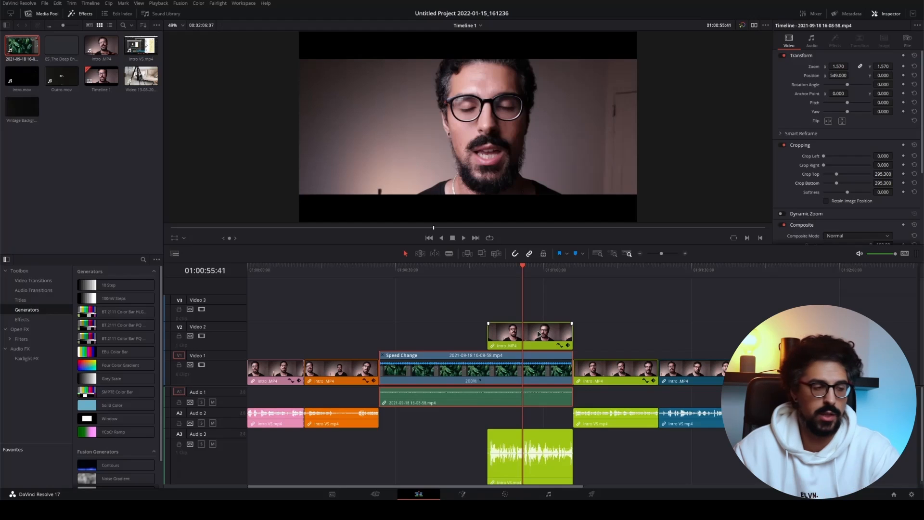
# Step: Try adjusting the opacity of the lime Intro copy on Video 2, and remove the copy from the timeline
pyautogui.click(532, 336)
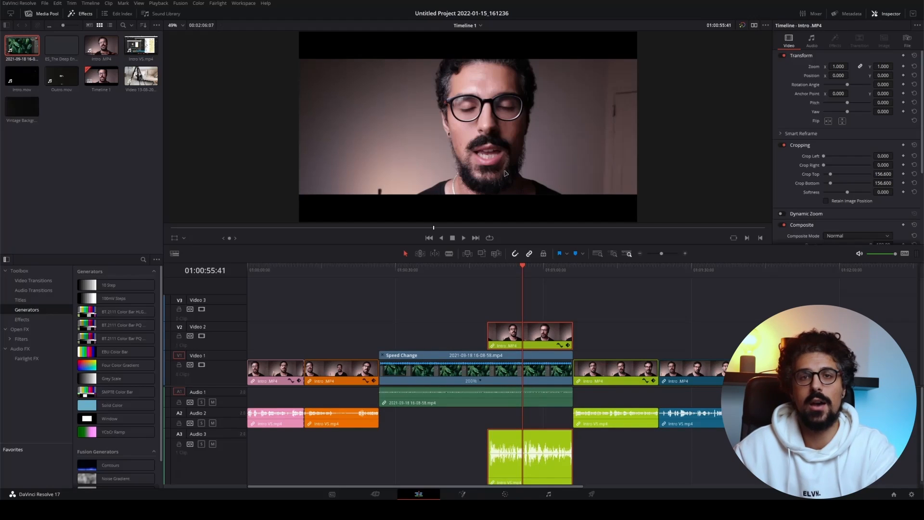
pyautogui.moveTo(922, 71); pyautogui.dragTo(922, 79)
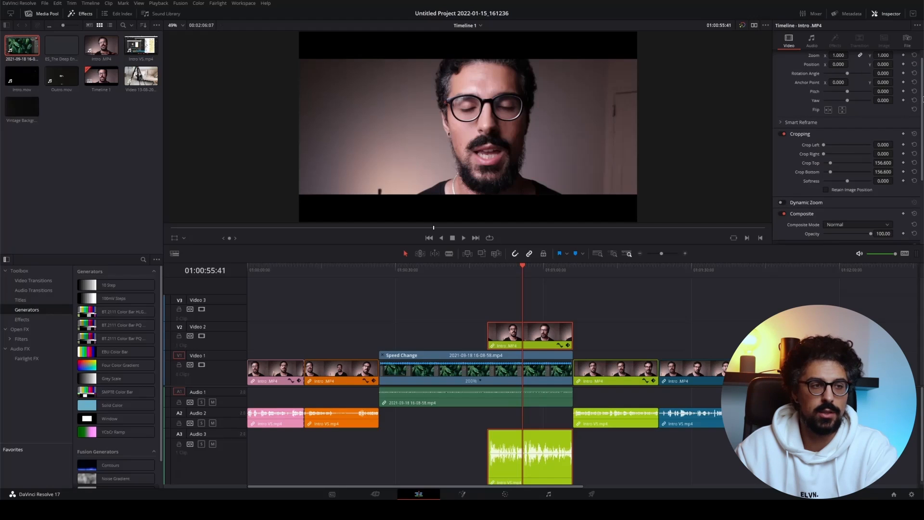
pyautogui.scroll(-3, 818, 144)
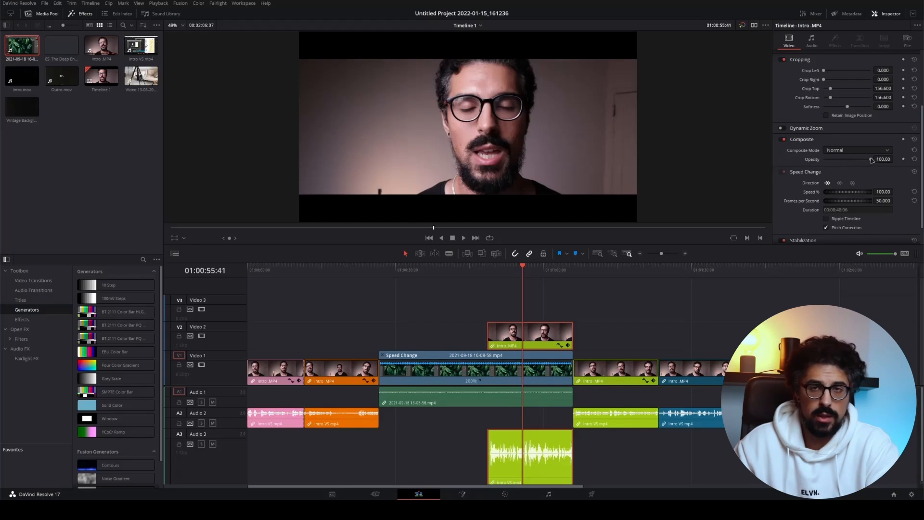
pyautogui.moveTo(871, 160)
pyautogui.mouseDown()
pyautogui.moveTo(826, 164)
pyautogui.moveTo(873, 161)
pyautogui.mouseUp()
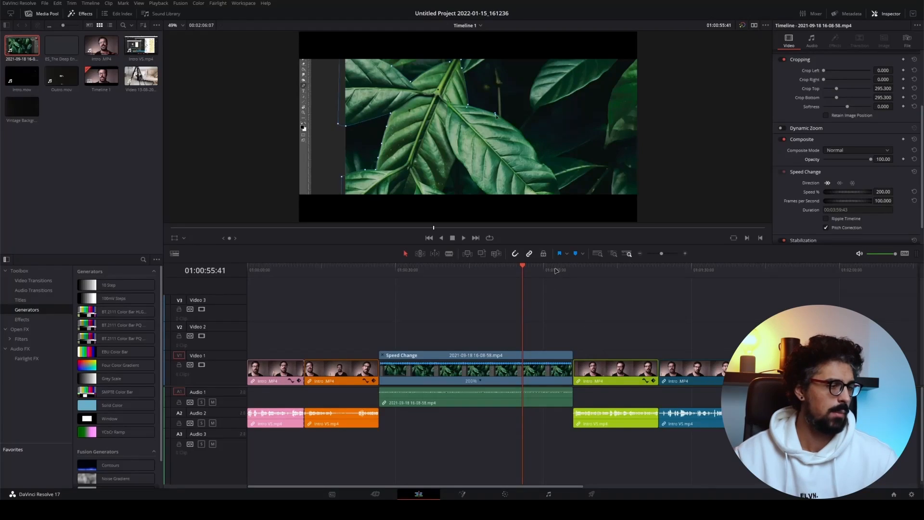
# Step: Insert Intro.mov at the very start of the timeline, ahead of the first pink Intro clip
pyautogui.moveTo(557, 271); pyautogui.dragTo(623, 275)
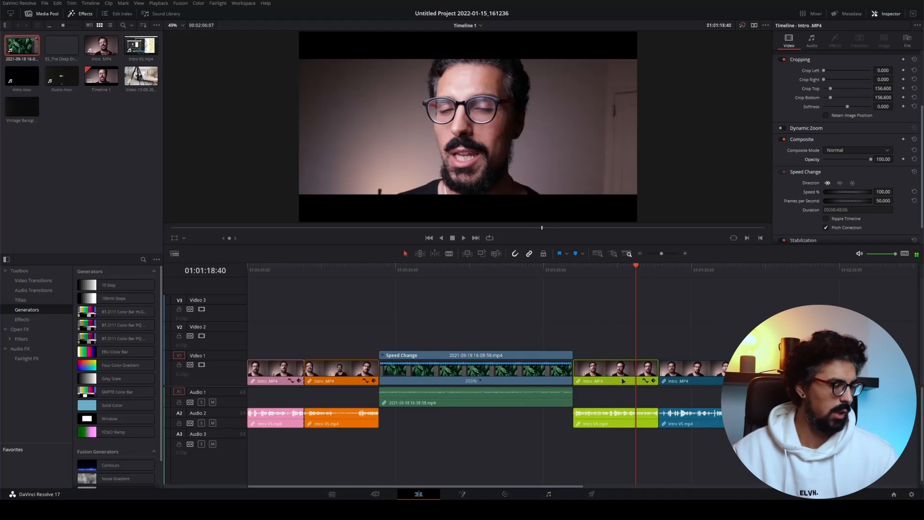
pyautogui.scroll(-1, 614, 377)
pyautogui.scroll(-1, 607, 375)
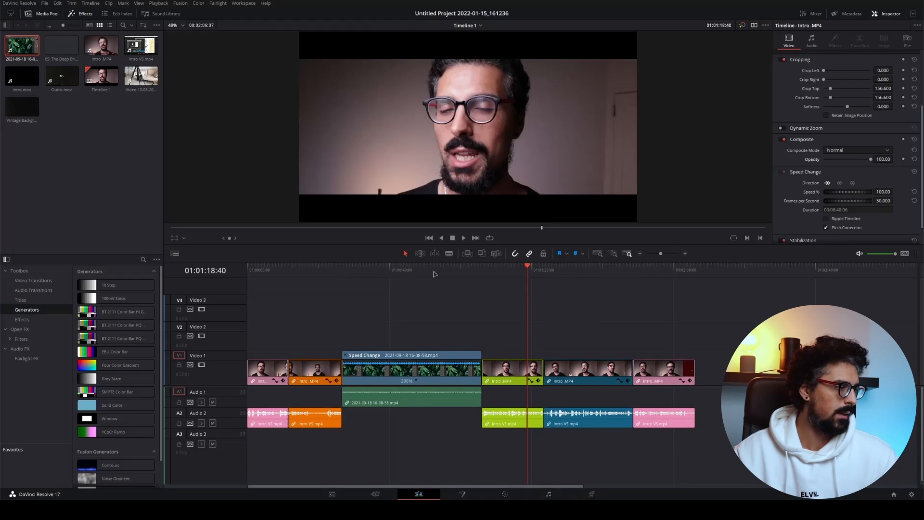
pyautogui.moveTo(435, 273); pyautogui.dragTo(222, 272)
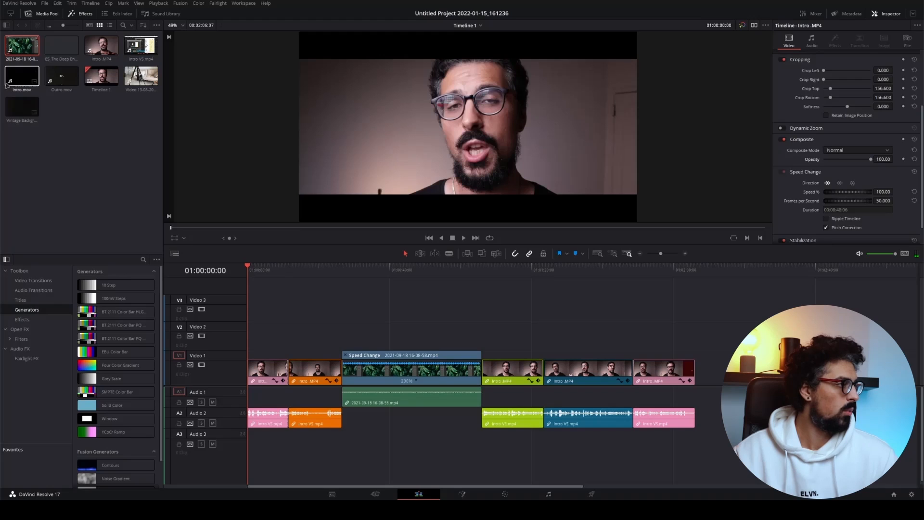
pyautogui.click(19, 77)
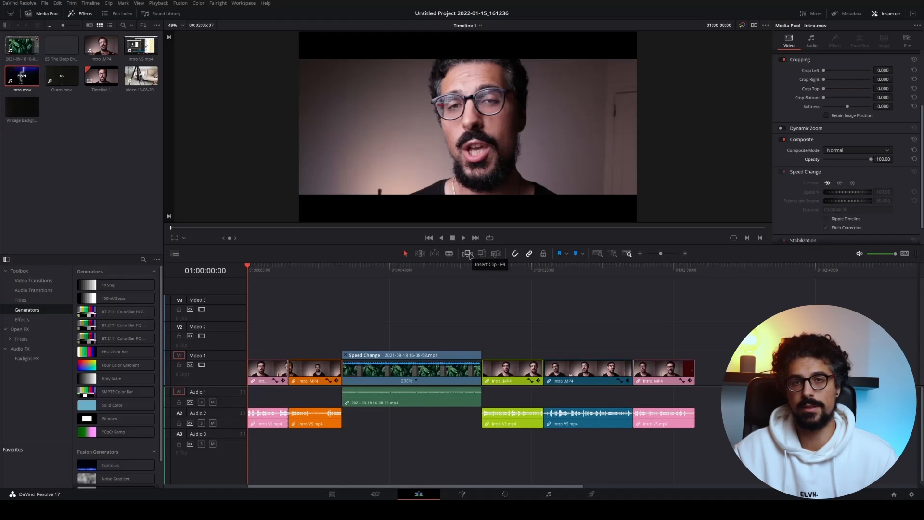
pyautogui.click(468, 253)
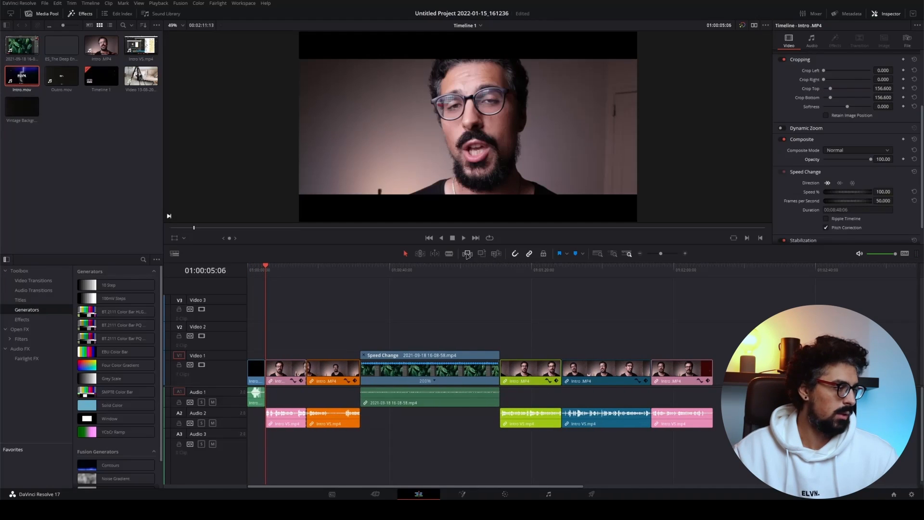
# Step: Insert Outro.mov directly after the final pink Intro clip at the end of the timeline
pyautogui.click(713, 267)
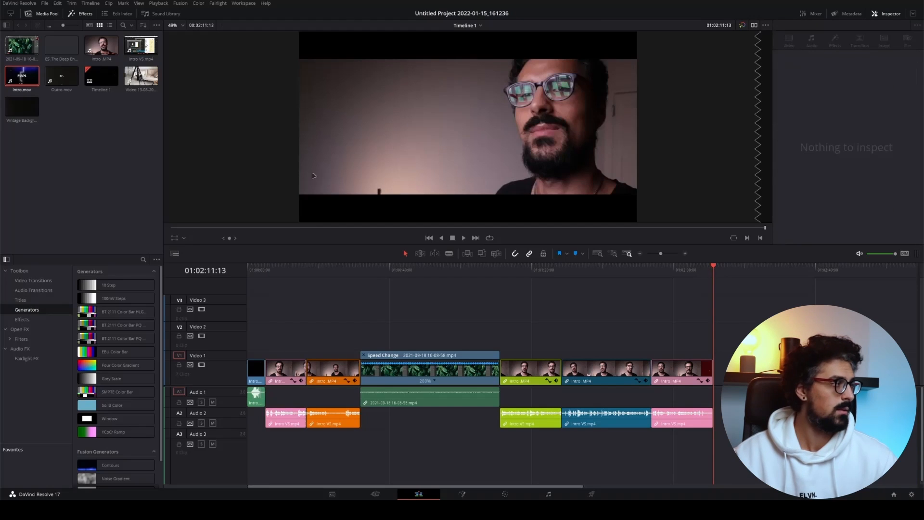
pyautogui.click(62, 76)
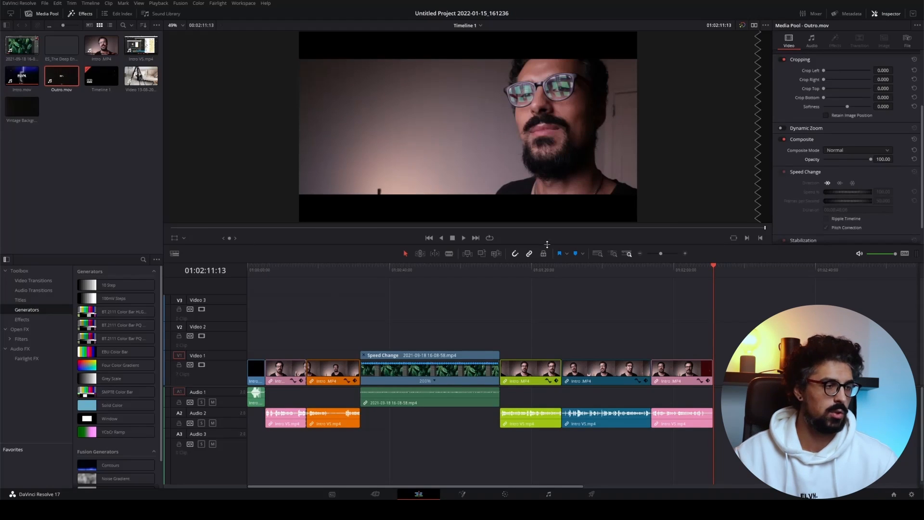
pyautogui.click(467, 253)
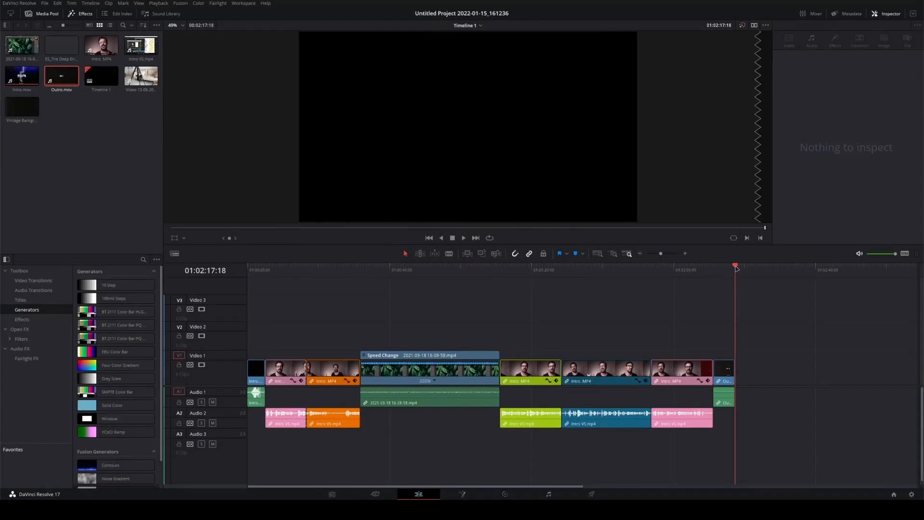
# Step: Add a 50 frame Cross Dissolve between the final pink Intro clip and Outro.mov, trimming the clips to supply the handles
pyautogui.click(714, 271)
pyautogui.moveTo(713, 270)
pyautogui.mouseDown()
pyautogui.moveTo(701, 272)
pyautogui.moveTo(713, 273)
pyautogui.mouseUp()
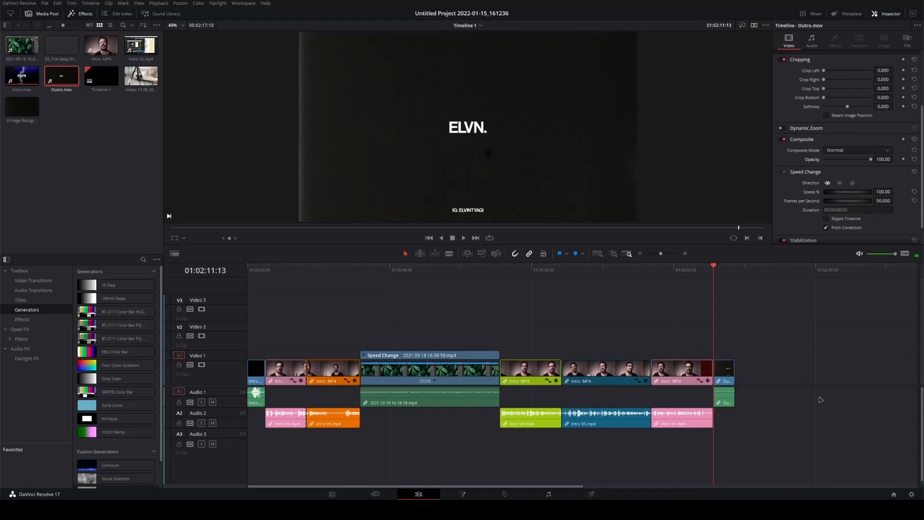
pyautogui.hotkey('ctrl', '=')
pyautogui.hotkey('ctrl', '=')
pyautogui.hotkey('ctrl', '=')
pyautogui.hotkey('ctrl', '=')
pyautogui.hotkey('ctrl', '=')
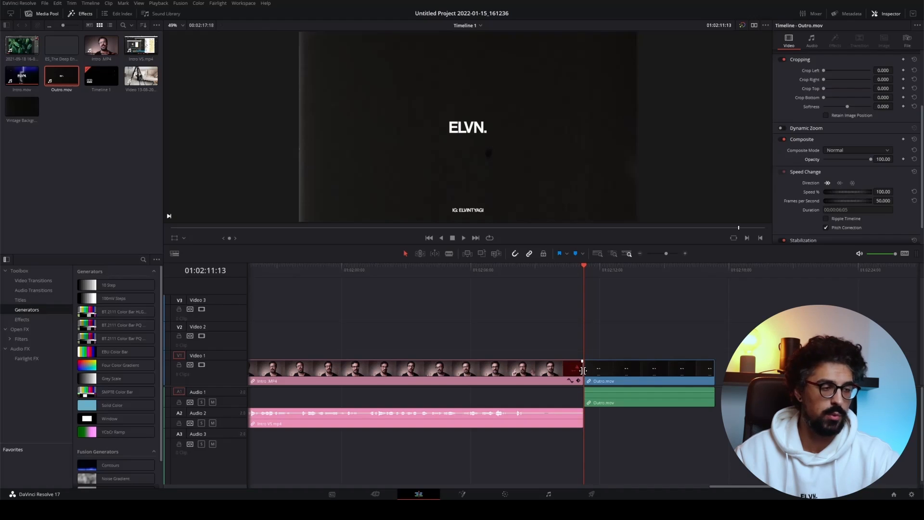
pyautogui.rightClick(582, 370)
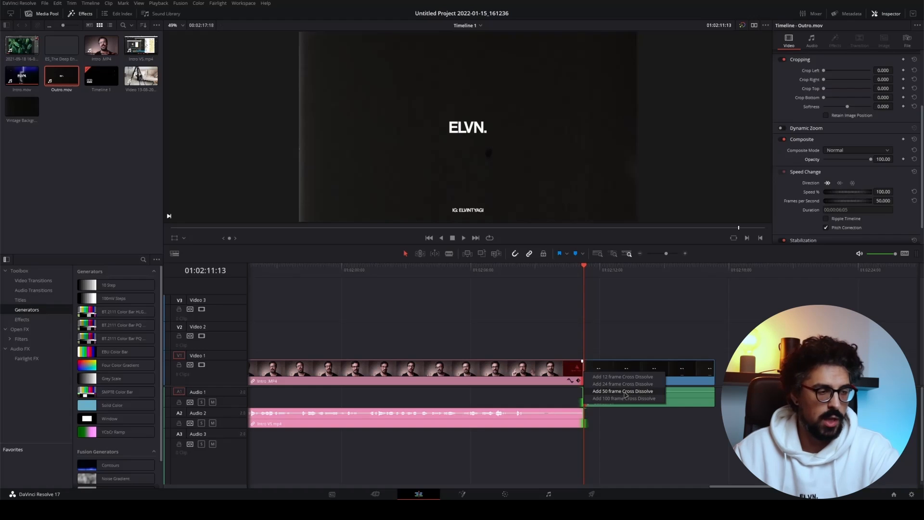
pyautogui.click(625, 391)
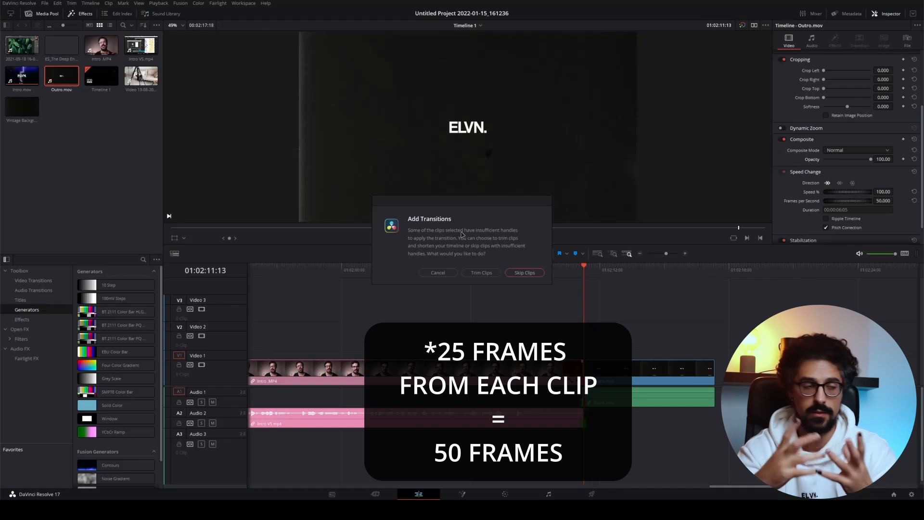
pyautogui.click(481, 273)
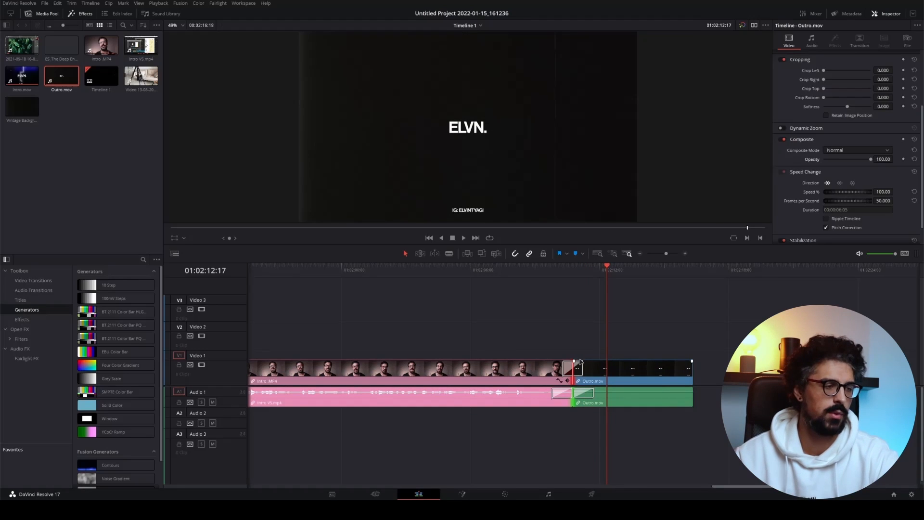
# Step: Remove the video transition before Outro.mov and reapply a 50 frame Cross Dissolve at that cut
pyautogui.hotkey('ctrl', 'z')
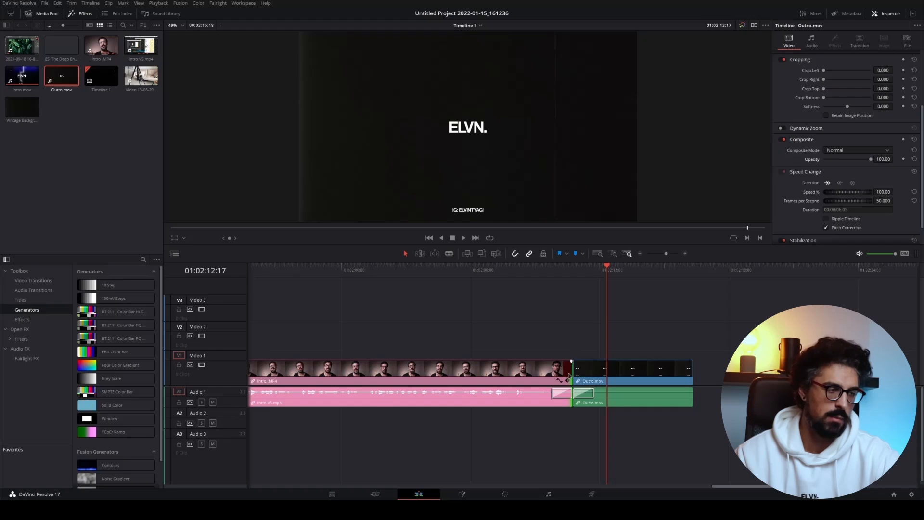
pyautogui.rightClick(576, 372)
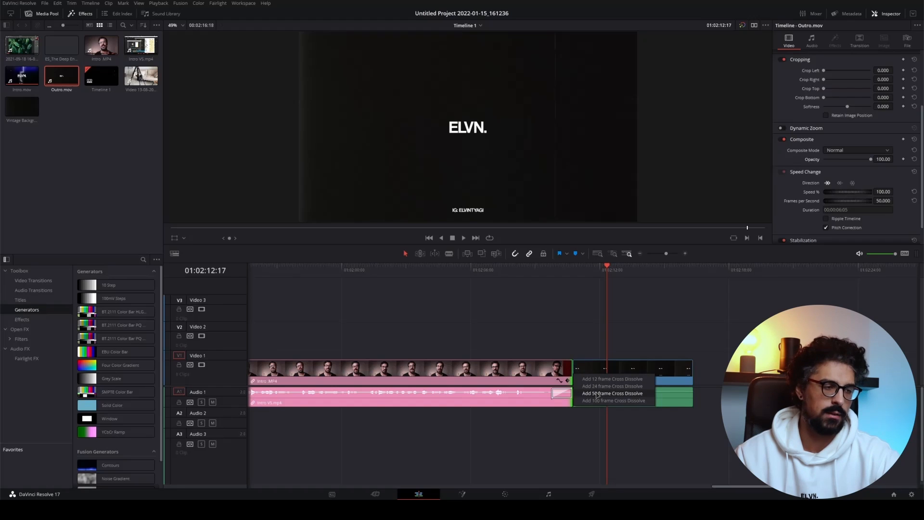
pyautogui.click(596, 393)
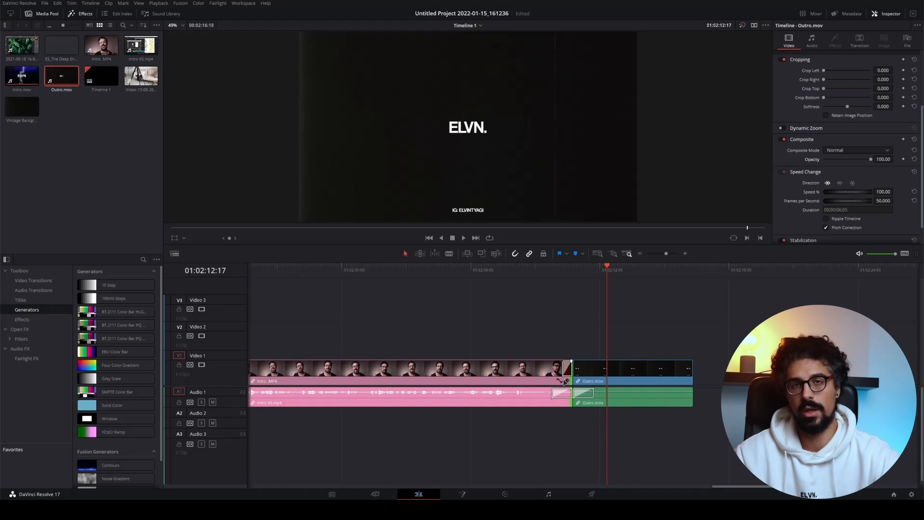
# Step: Review where the transition settings are found and expand the Stabilization options for Outro.mov
pyautogui.scroll(-2, 619, 361)
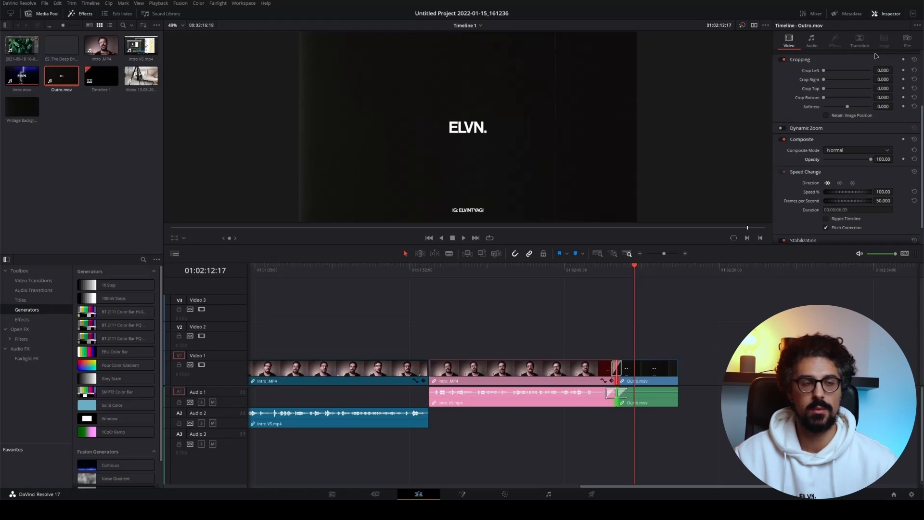
pyautogui.click(860, 42)
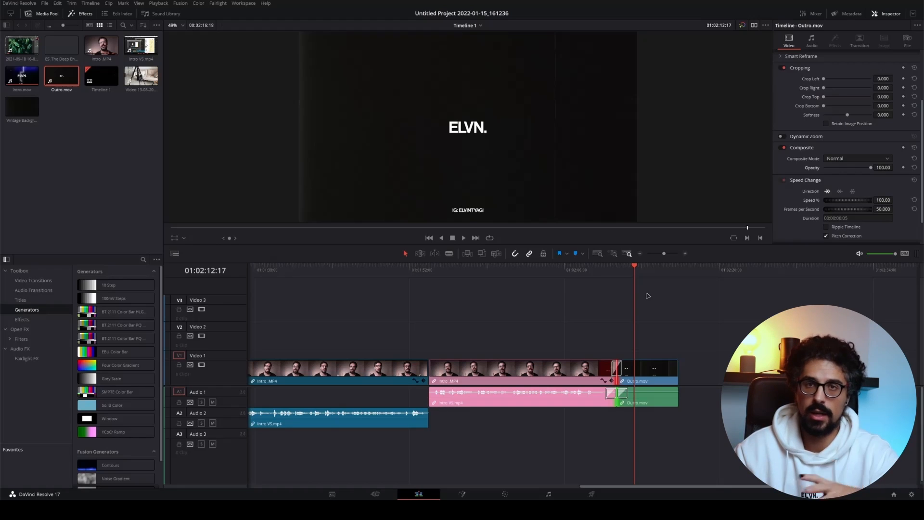
pyautogui.scroll(-3, 827, 220)
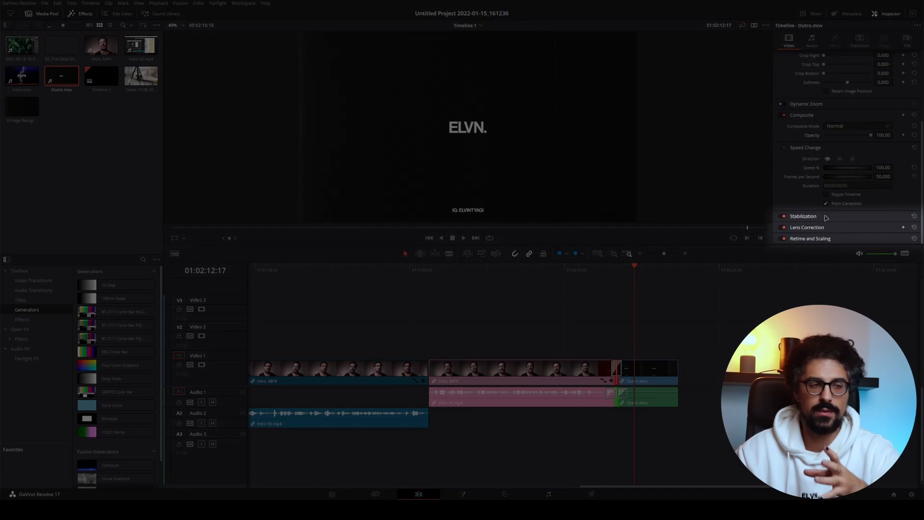
pyautogui.click(824, 219)
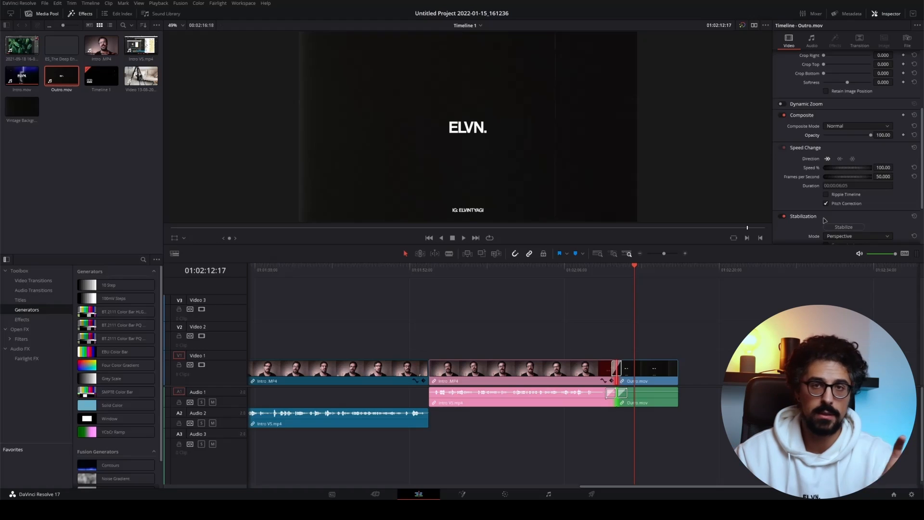
pyautogui.scroll(-3, 825, 220)
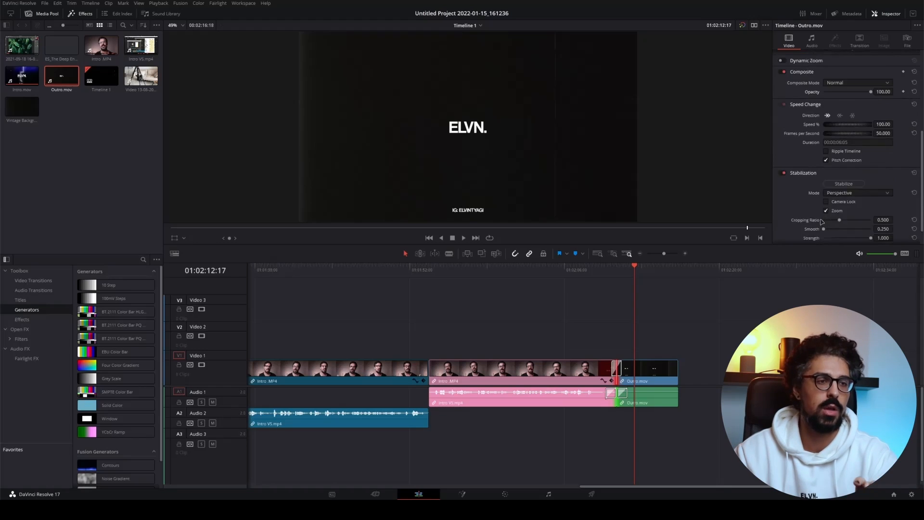
# Step: Examine the stabilization modes for Outro.mov, keeping Perspective, and look at the Lens Correction options
pyautogui.click(650, 371)
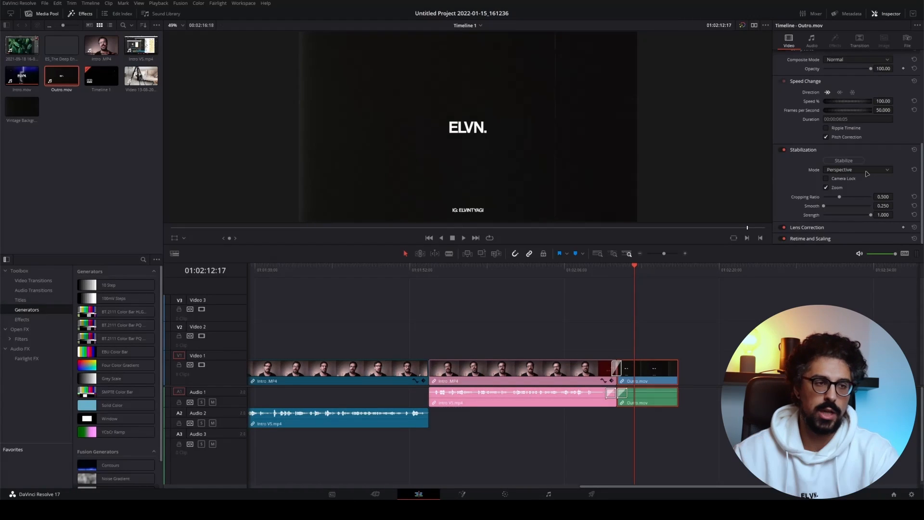
pyautogui.click(867, 171)
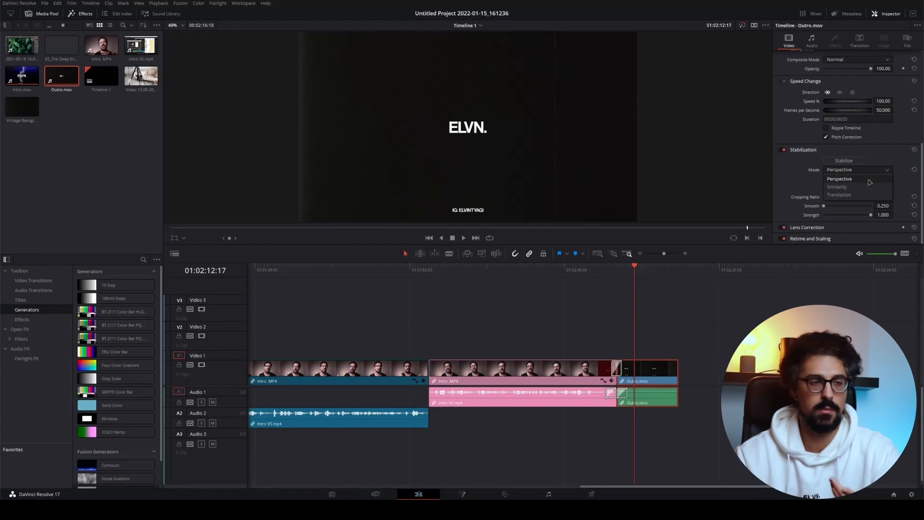
pyautogui.click(869, 179)
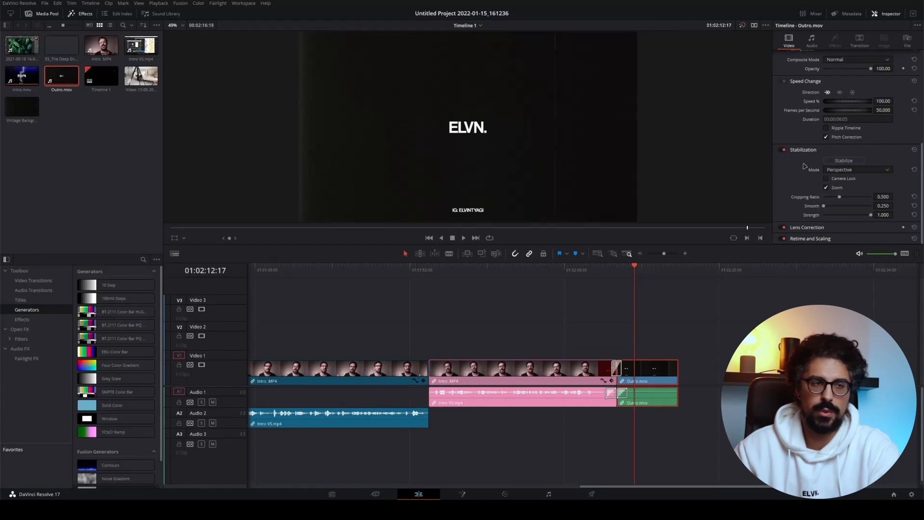
pyautogui.click(842, 162)
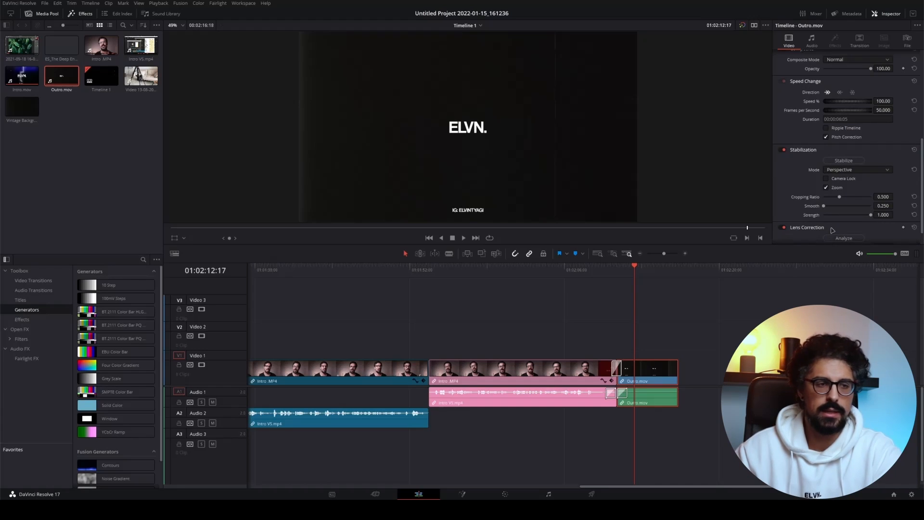
pyautogui.click(832, 228)
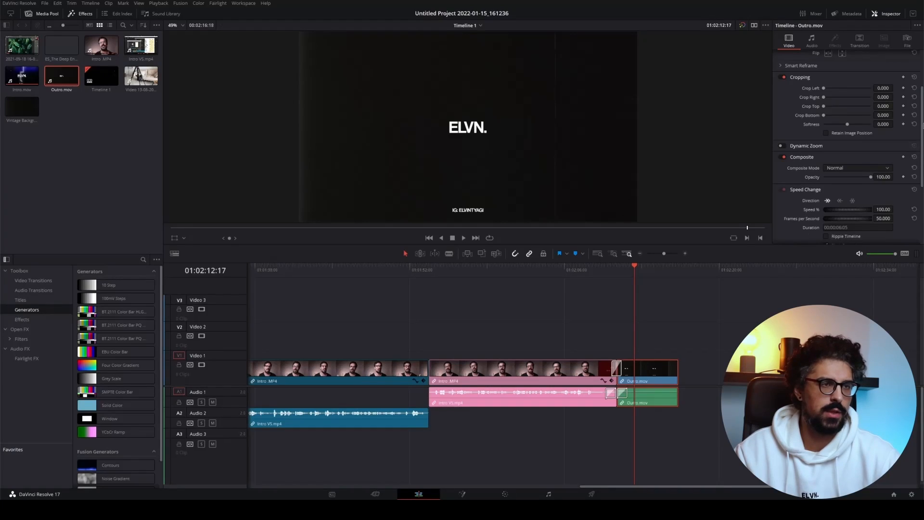
# Step: Flip the final pink Intro clip both horizontally and vertically
pyautogui.scroll(3, 829, 127)
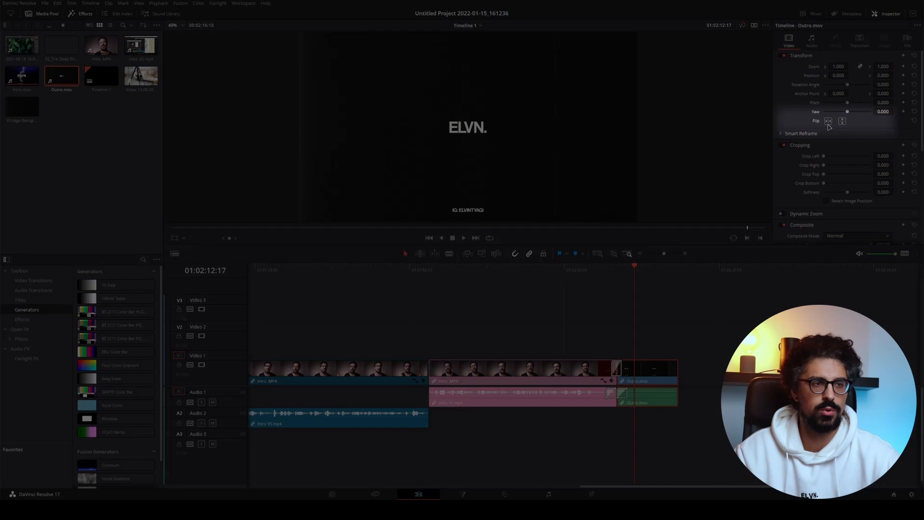
pyautogui.click(701, 228)
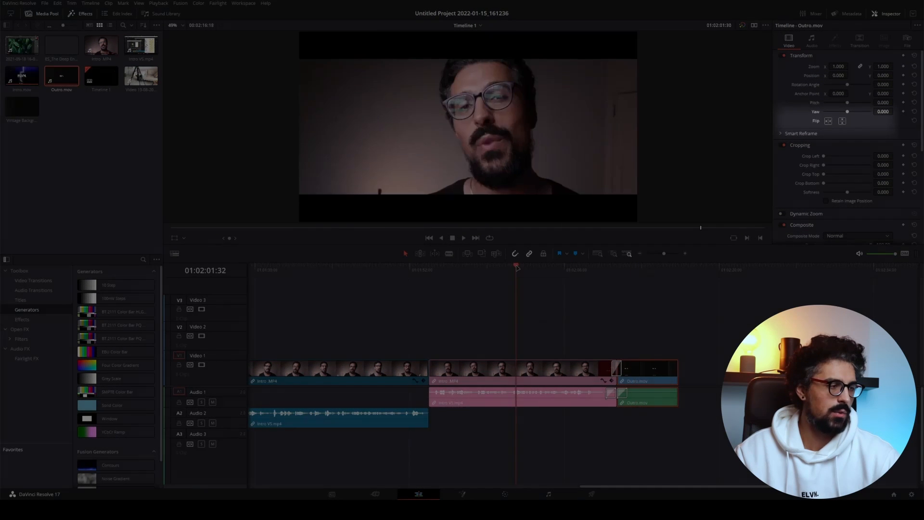
pyautogui.click(592, 373)
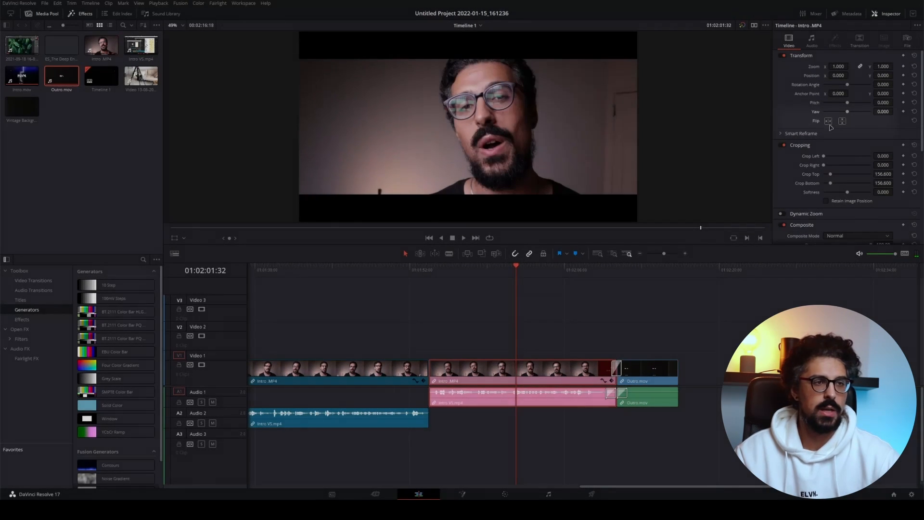
pyautogui.click(829, 121)
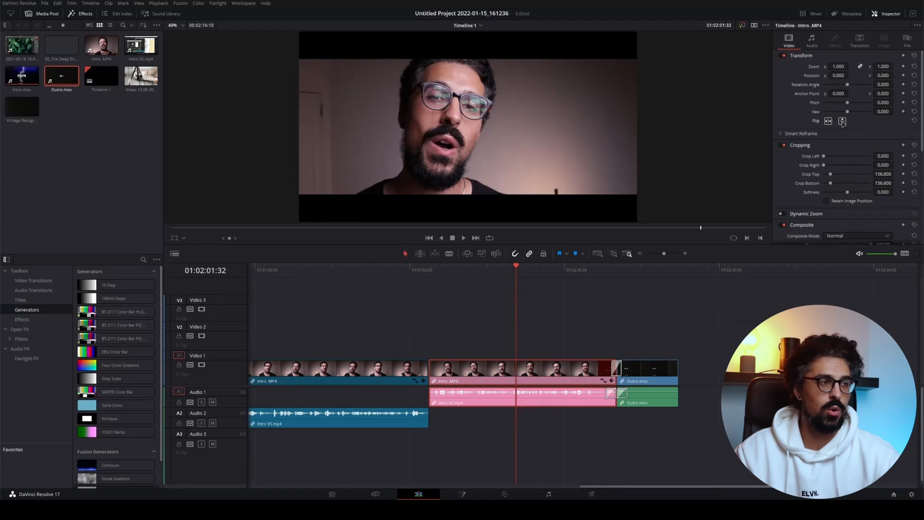
pyautogui.click(842, 122)
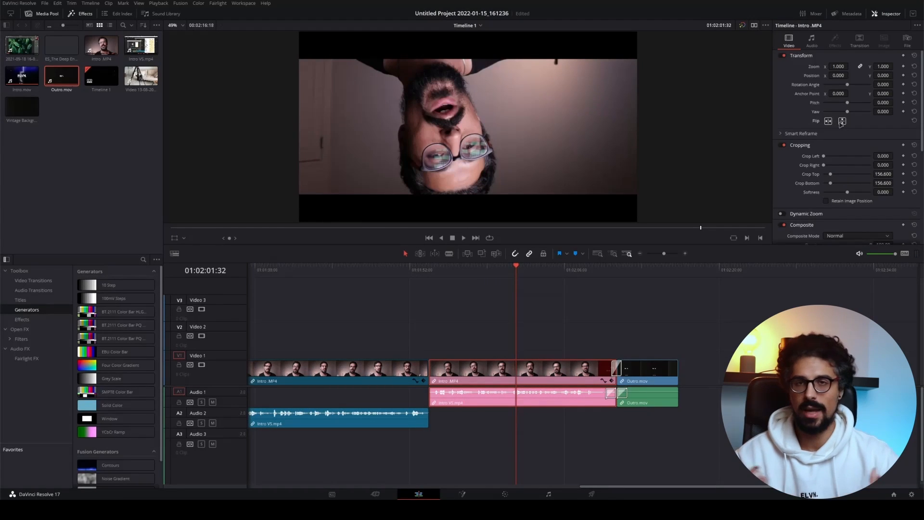
# Step: Turn off the vertical flip on the final pink Intro clip and look over its audio and equalizer settings
pyautogui.click(841, 121)
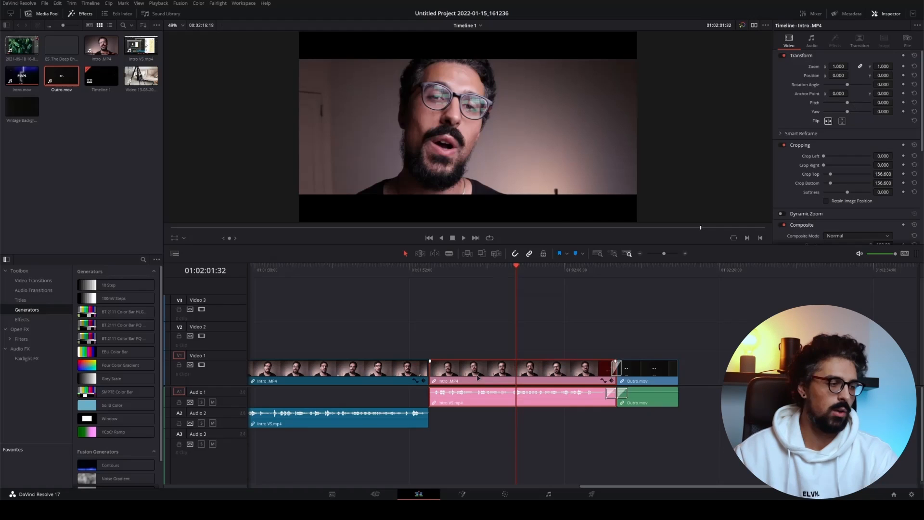
pyautogui.click(813, 41)
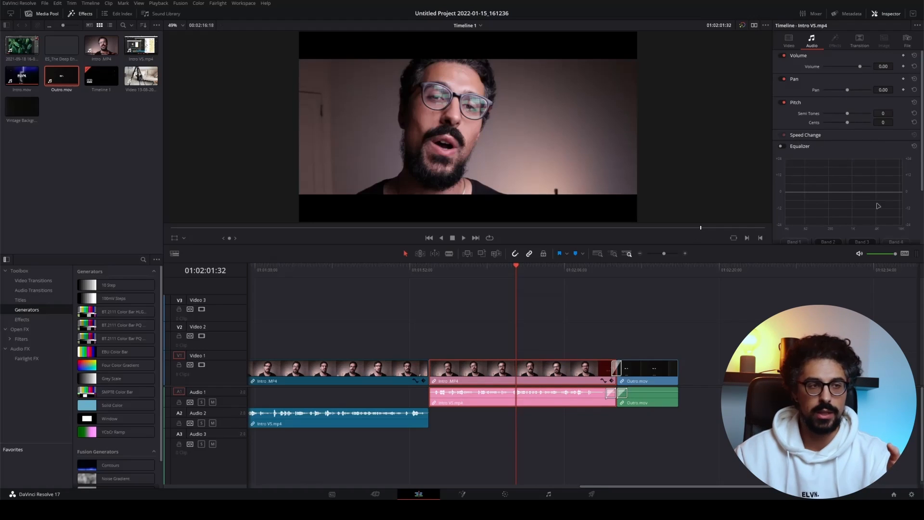
pyautogui.scroll(-3, 917, 145)
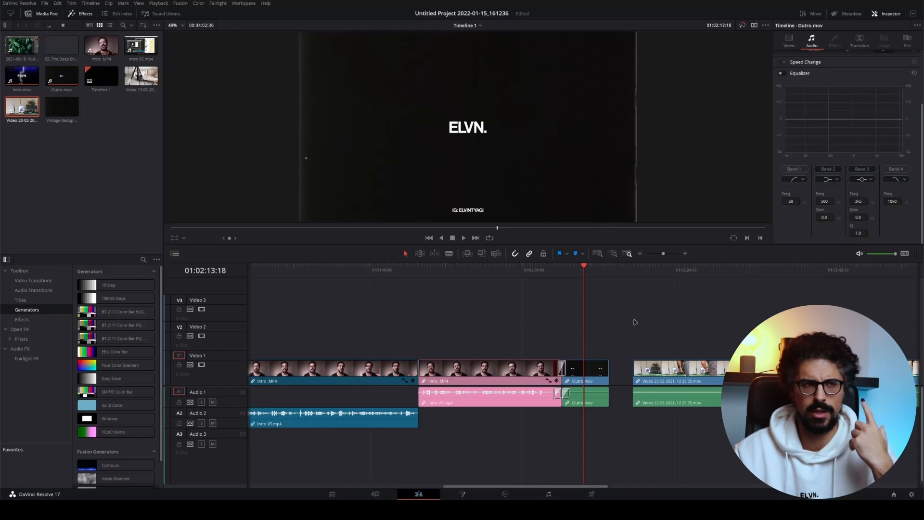
# Step: In the clip attributes of the video after Outro.mov, set the audio format to Stereo with Embedded Channel 1 feeding both left and right
pyautogui.click(672, 375)
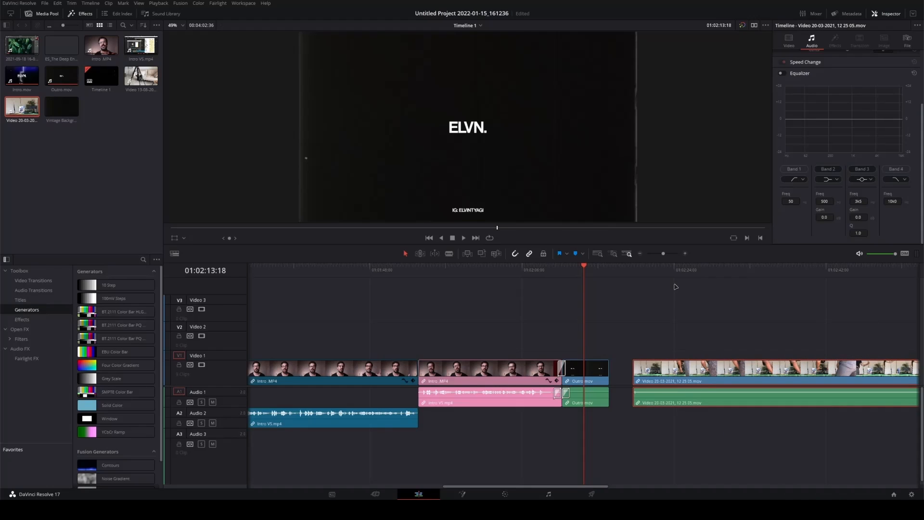
pyautogui.moveTo(679, 273); pyautogui.dragTo(688, 370)
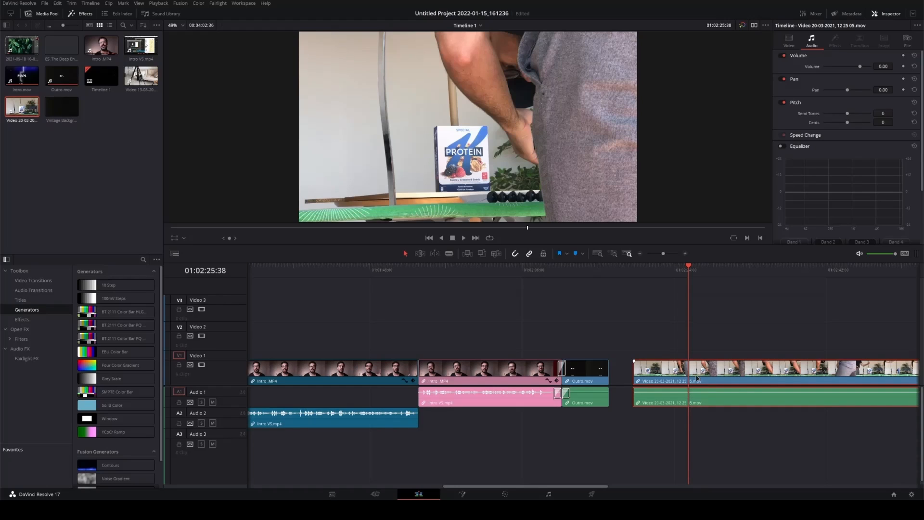
pyautogui.rightClick(691, 372)
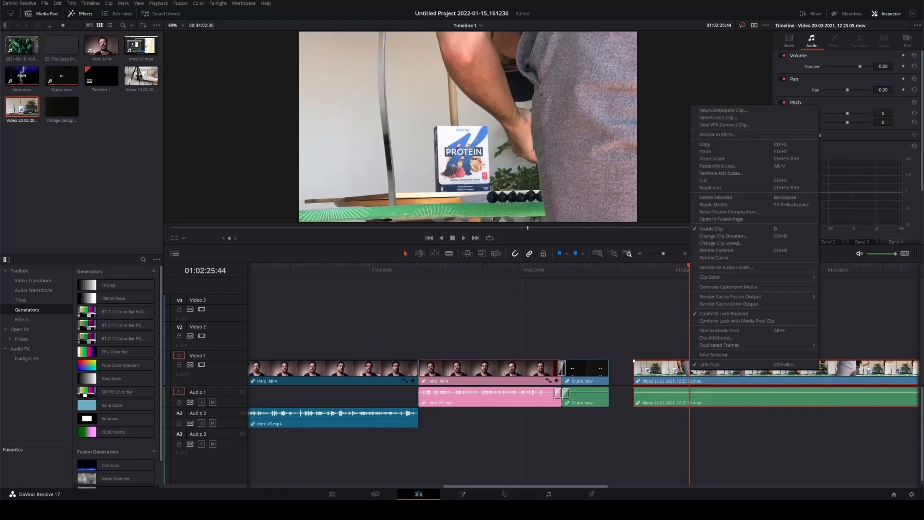
pyautogui.click(725, 339)
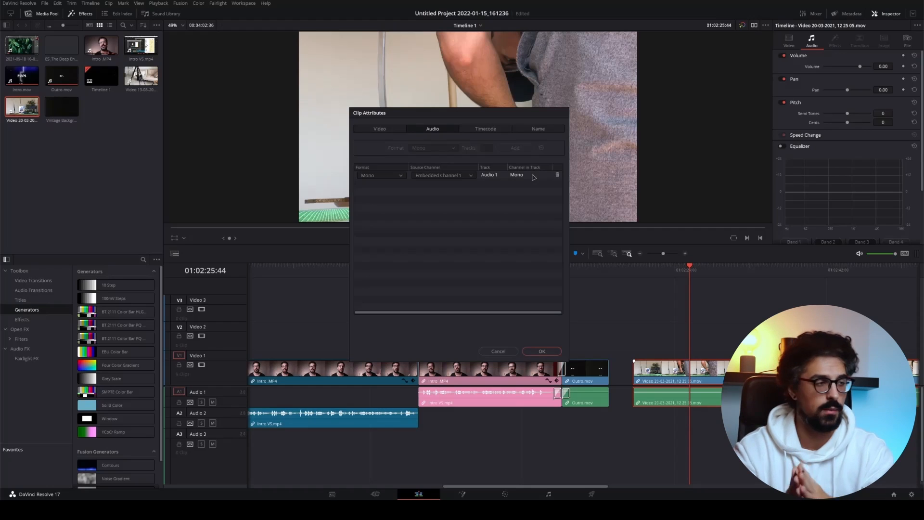
pyautogui.click(397, 178)
pyautogui.click(376, 194)
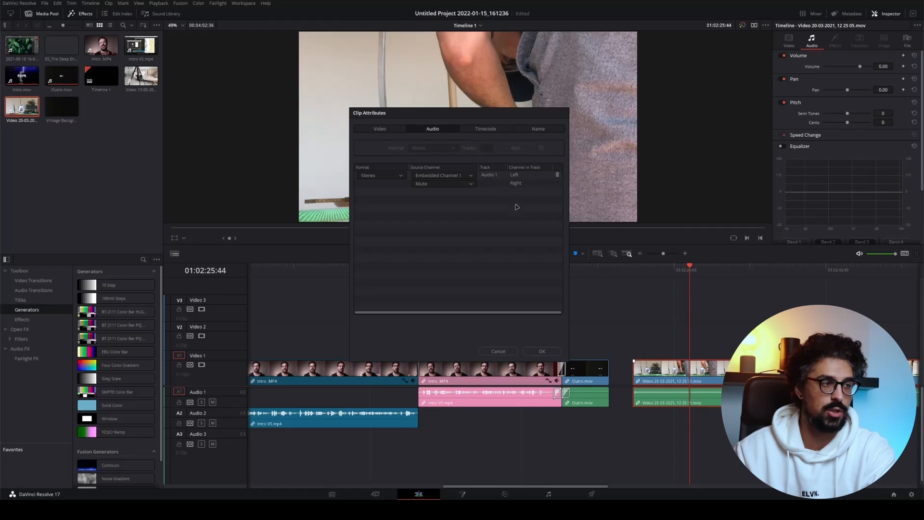
pyautogui.click(467, 186)
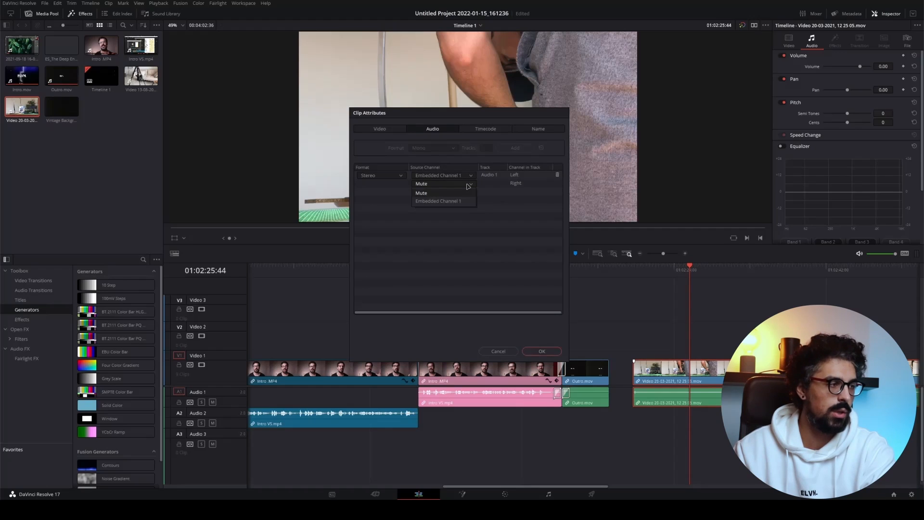
pyautogui.click(451, 201)
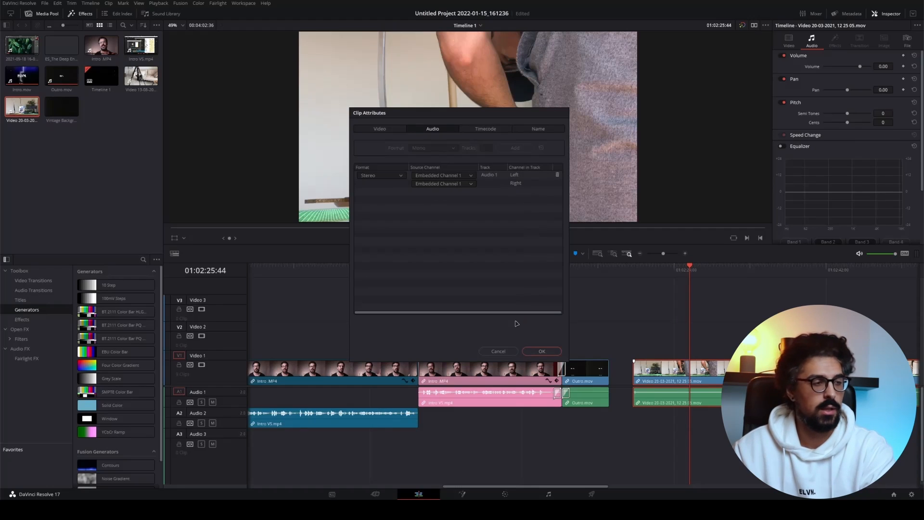
pyautogui.click(541, 351)
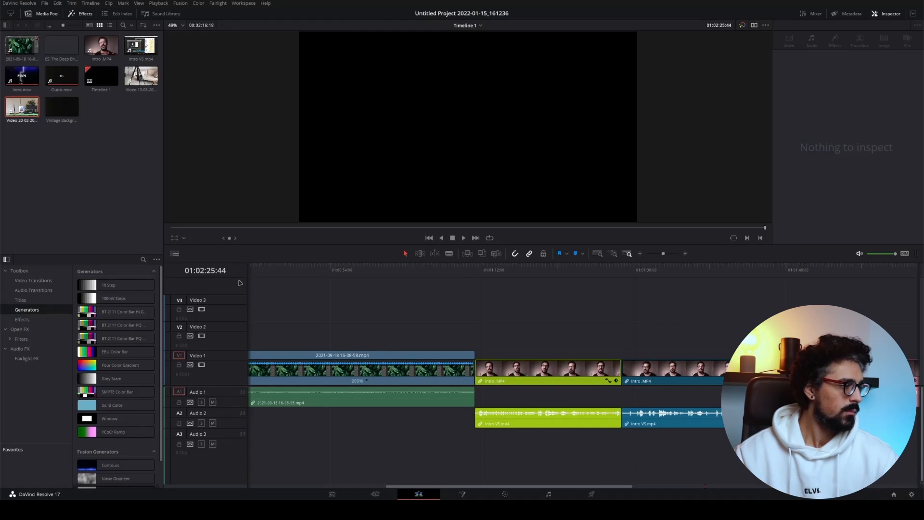
# Step: Hide the media pool, place a basic Text title on Video 2 at the start of the first pink Intro clip, and lengthen it
pyautogui.click(281, 273)
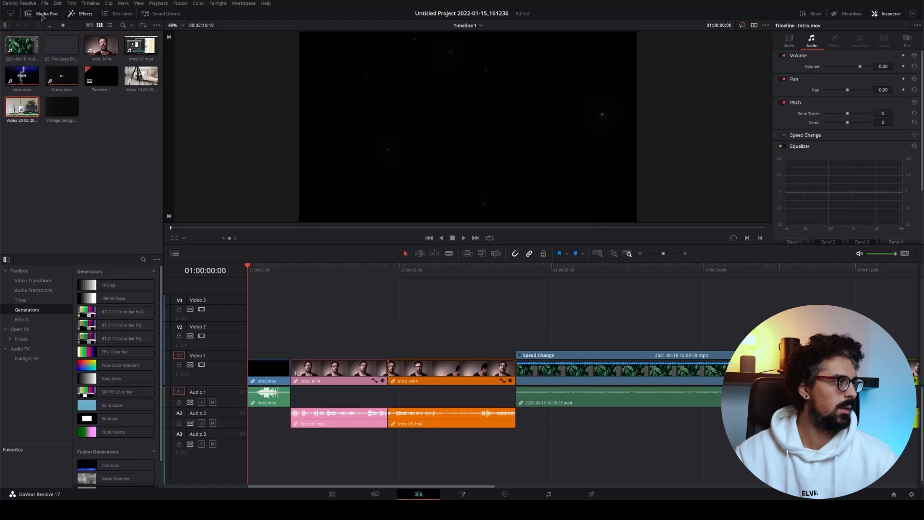
pyautogui.click(43, 15)
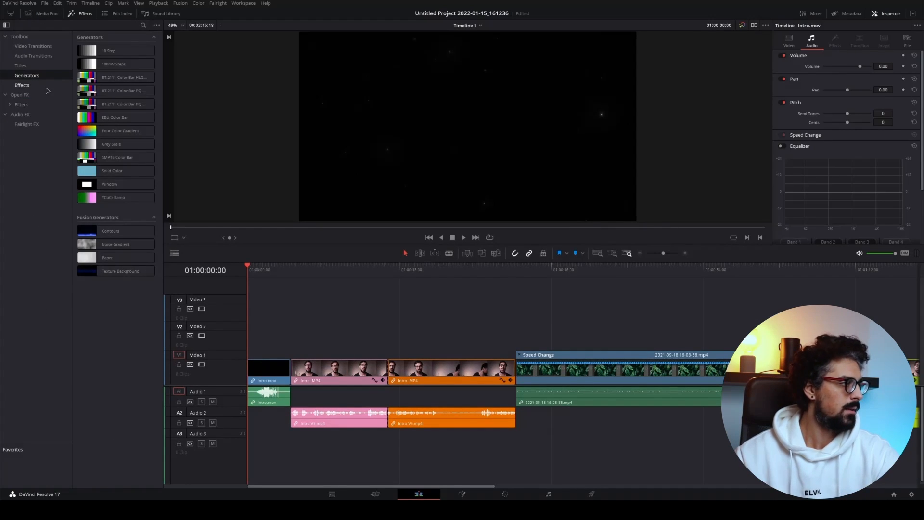
pyautogui.click(21, 68)
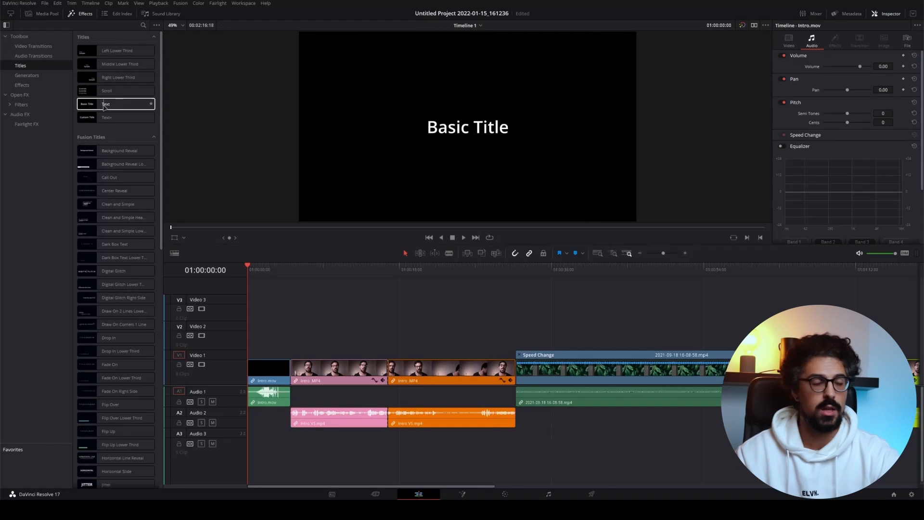
pyautogui.moveTo(104, 106); pyautogui.dragTo(292, 345)
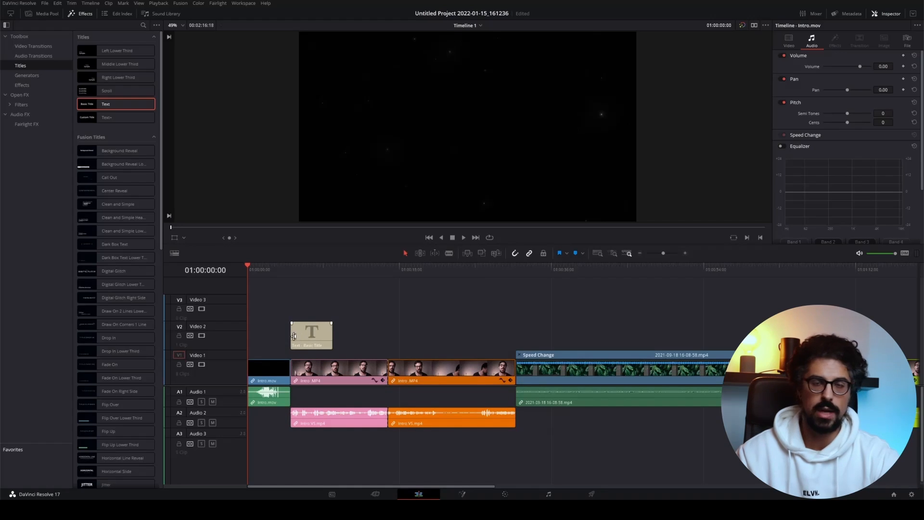
pyautogui.moveTo(332, 332); pyautogui.dragTo(349, 336)
pyautogui.moveTo(245, 268); pyautogui.dragTo(311, 265)
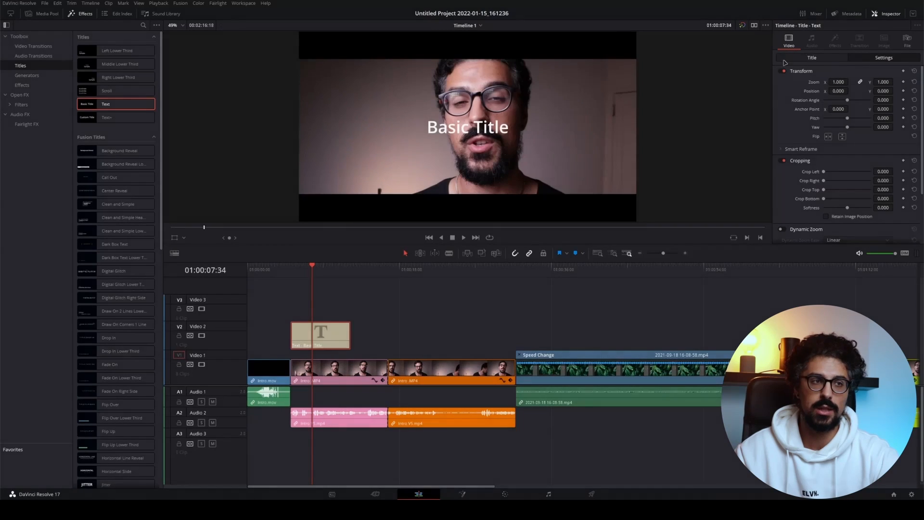
# Step: Replace the title's text with HELLO
pyautogui.click(812, 59)
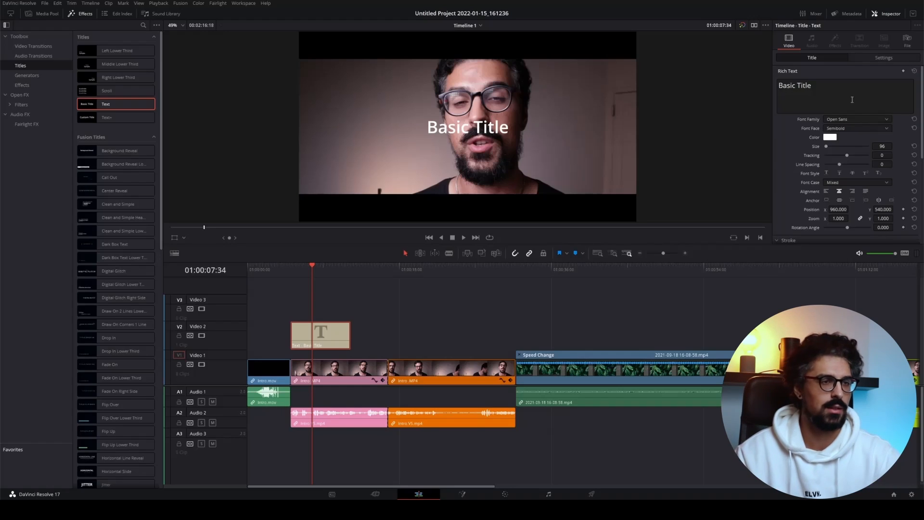
pyautogui.click(851, 99)
pyautogui.hotkey('ctrl', 'a')
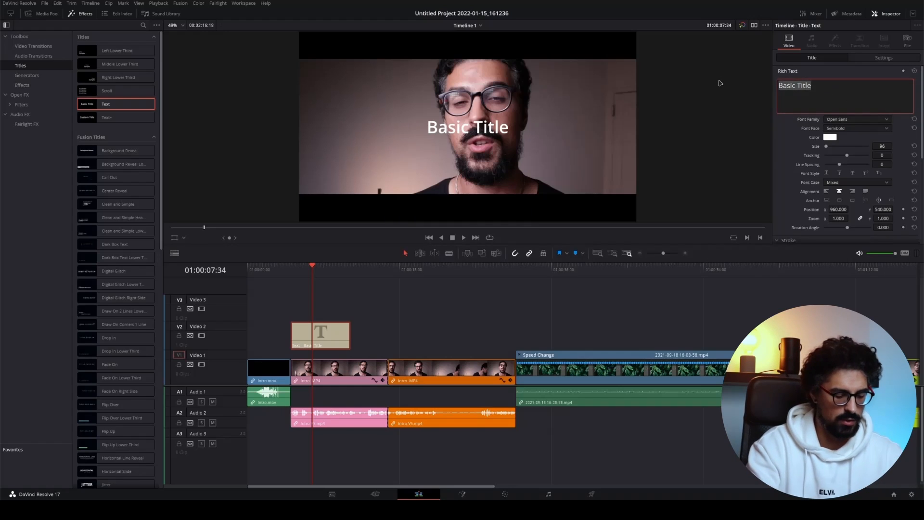
pyautogui.write('HELLO')
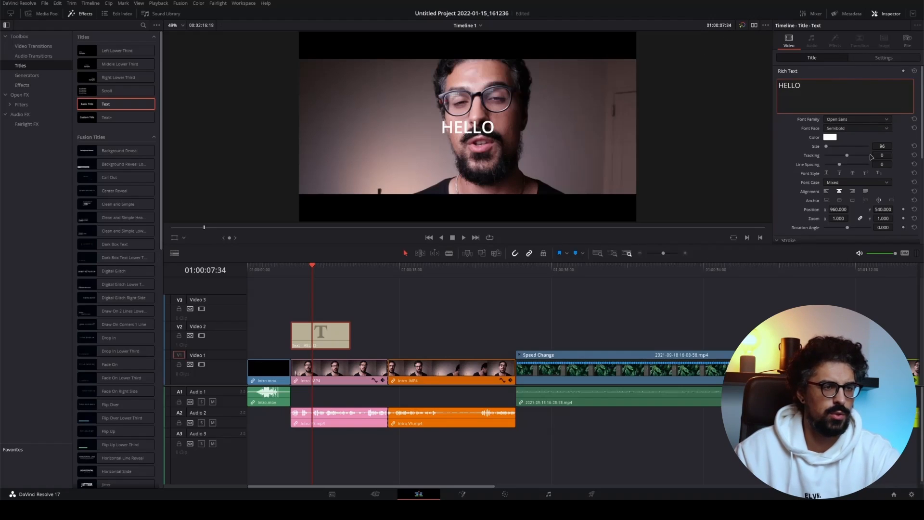
# Step: Set the HELLO title's font family to Open Sans Light and enlarge its size to about 407
pyautogui.click(865, 121)
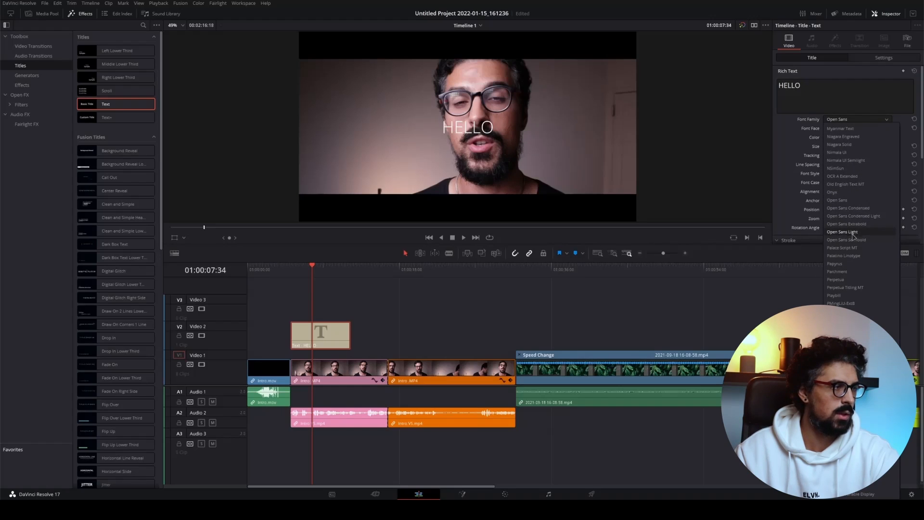
pyautogui.click(853, 233)
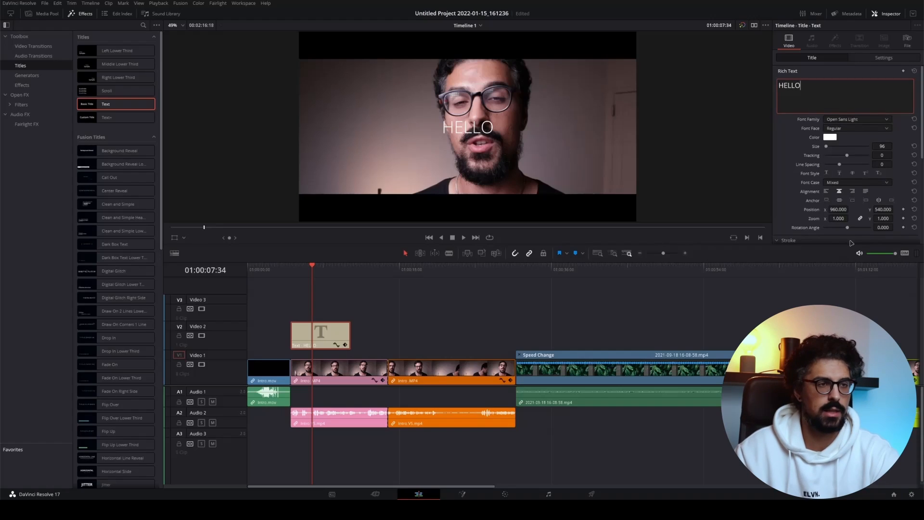
pyautogui.moveTo(827, 147); pyautogui.dragTo(829, 150)
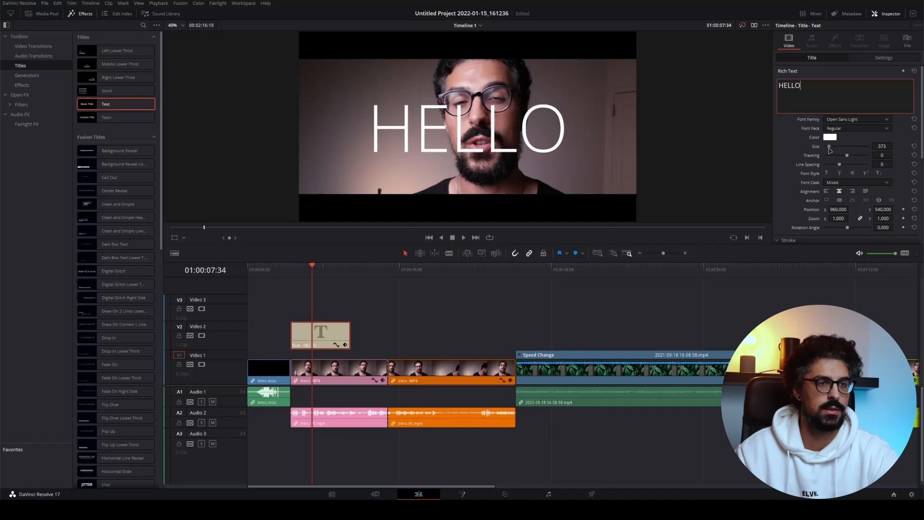
pyautogui.click(881, 57)
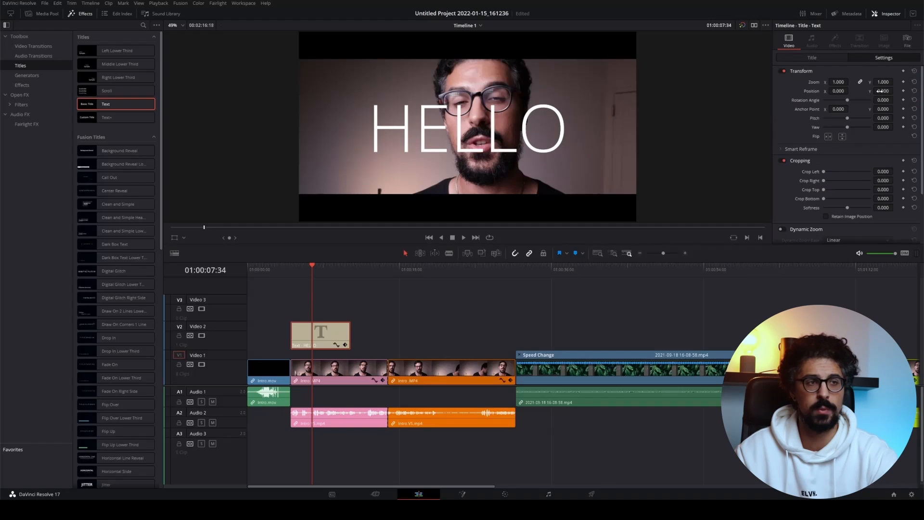
pyautogui.click(800, 56)
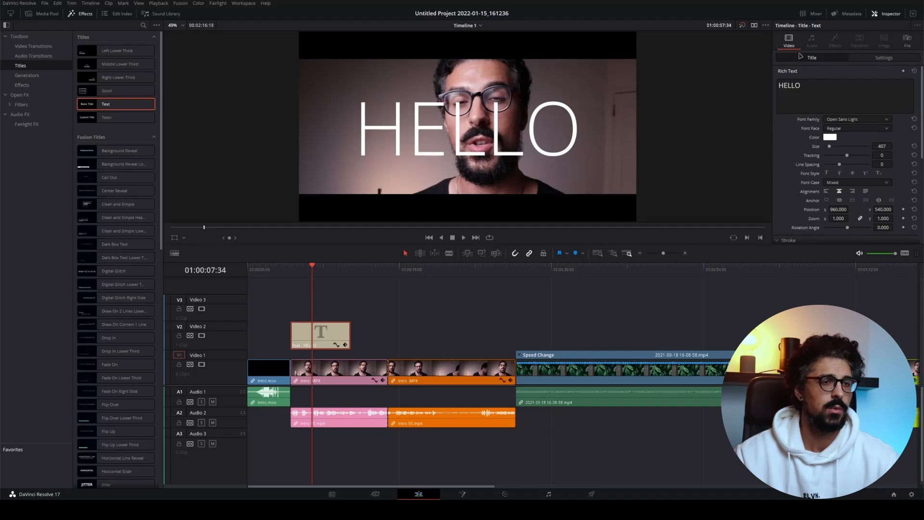
# Step: Change the HELLO title's text color to bright green, #00ff00
pyautogui.click(829, 137)
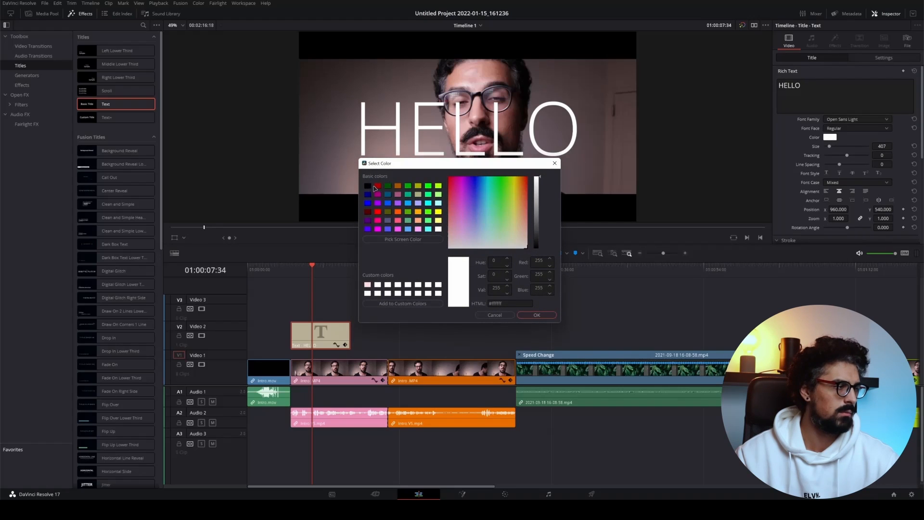
pyautogui.click(429, 186)
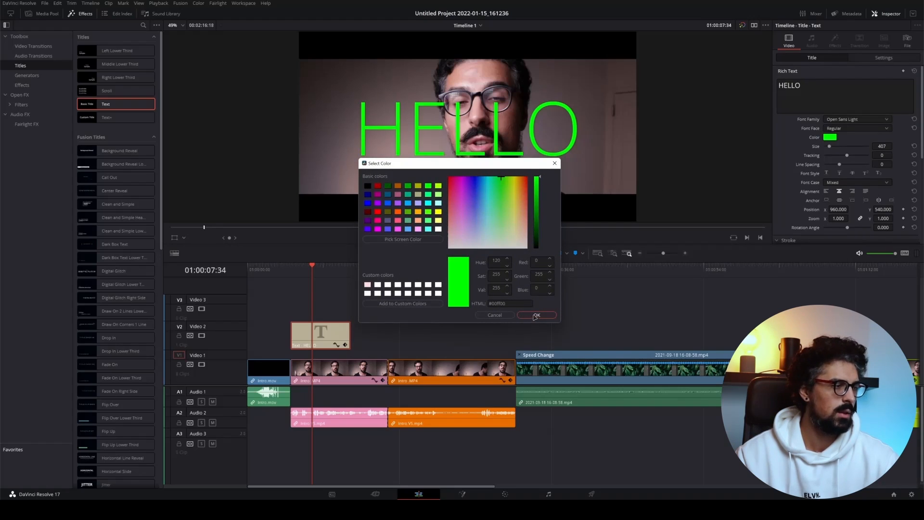
pyautogui.click(536, 314)
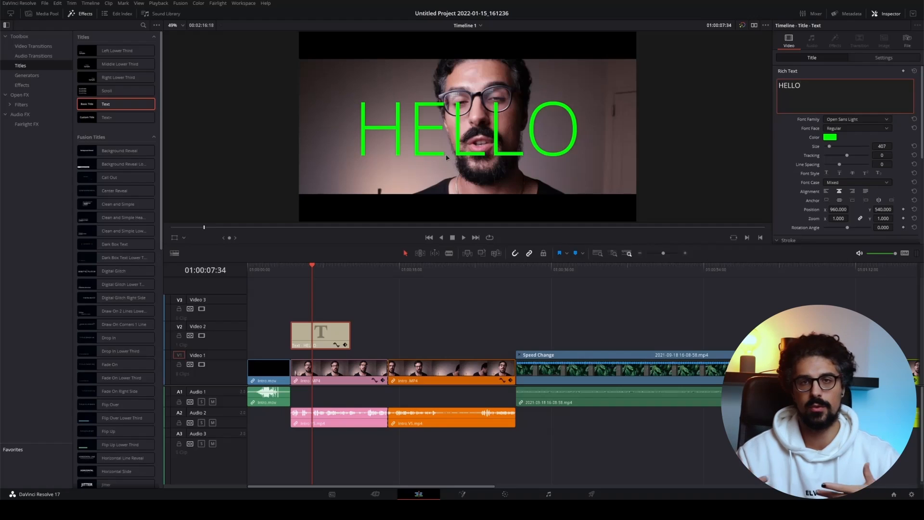
# Step: Try a background behind the title with height about 0.489 and opacity 51, and switch the background off
pyautogui.scroll(-2, 863, 130)
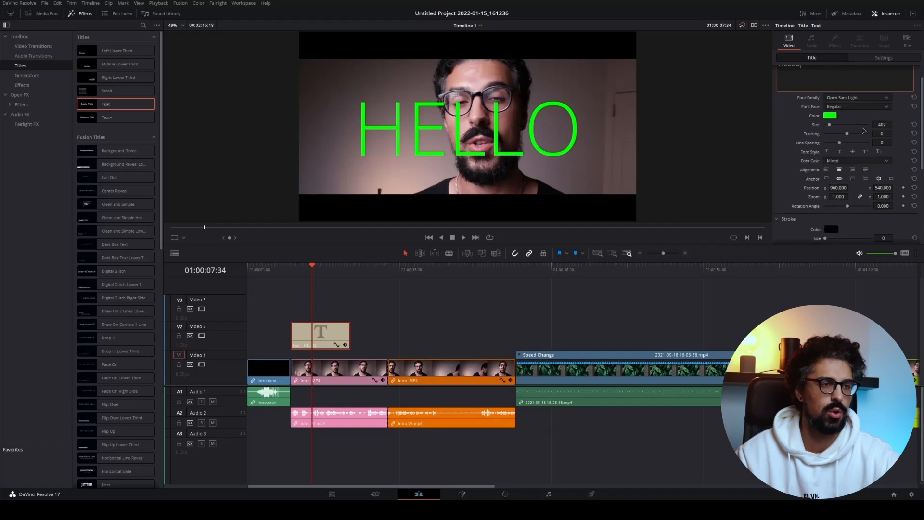
pyautogui.scroll(-4, 864, 131)
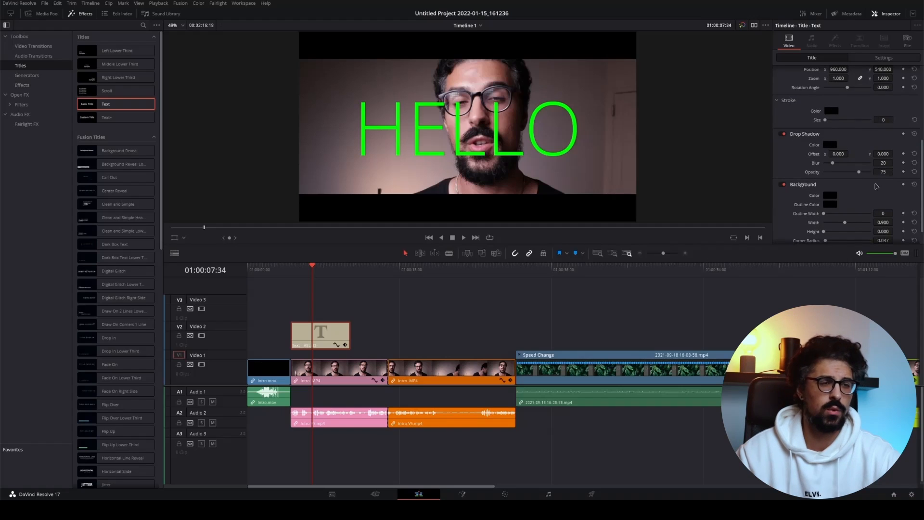
pyautogui.scroll(-1, 859, 196)
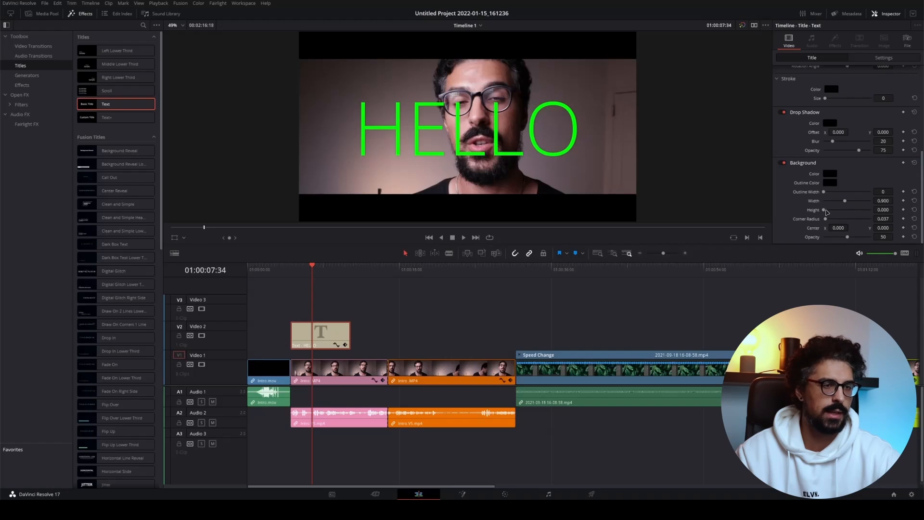
pyautogui.moveTo(824, 212); pyautogui.dragTo(847, 244)
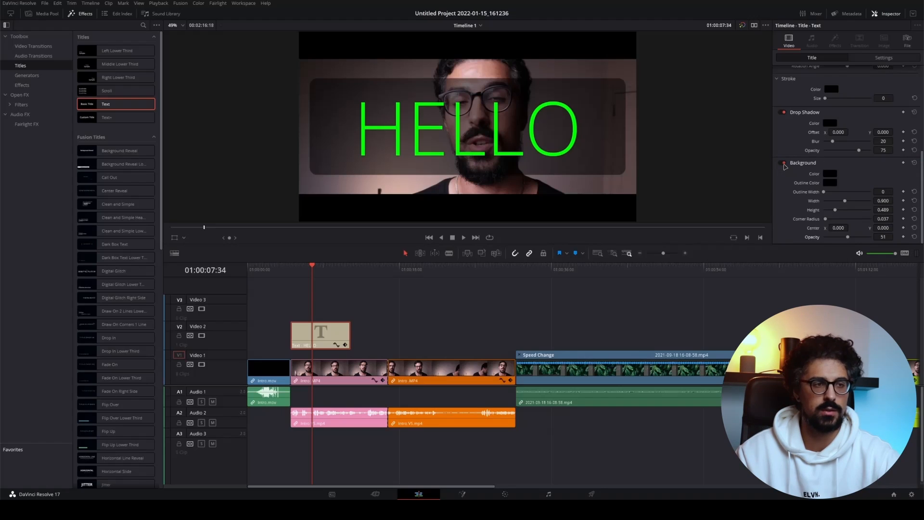
pyautogui.click(783, 164)
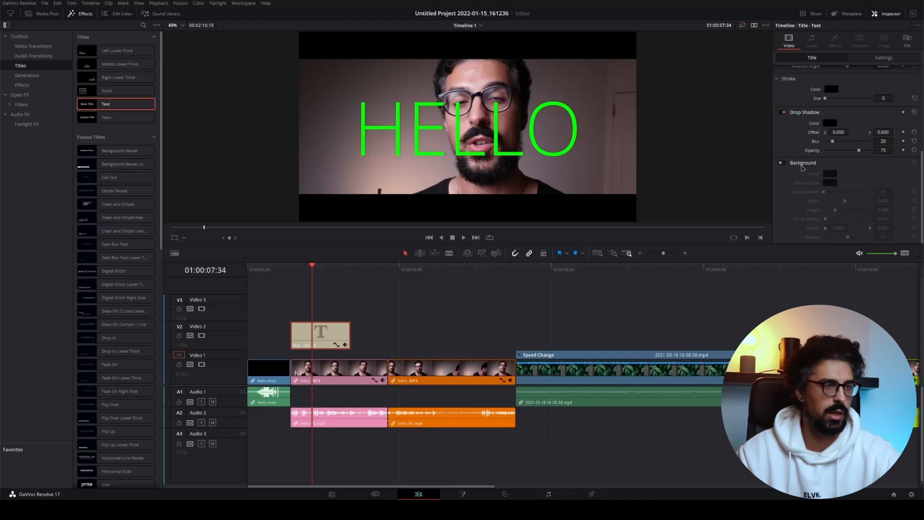
# Step: Add a 12-frame Cross Dissolve to the start of the HELLO title and play back its fade-in
pyautogui.scroll(5, 823, 144)
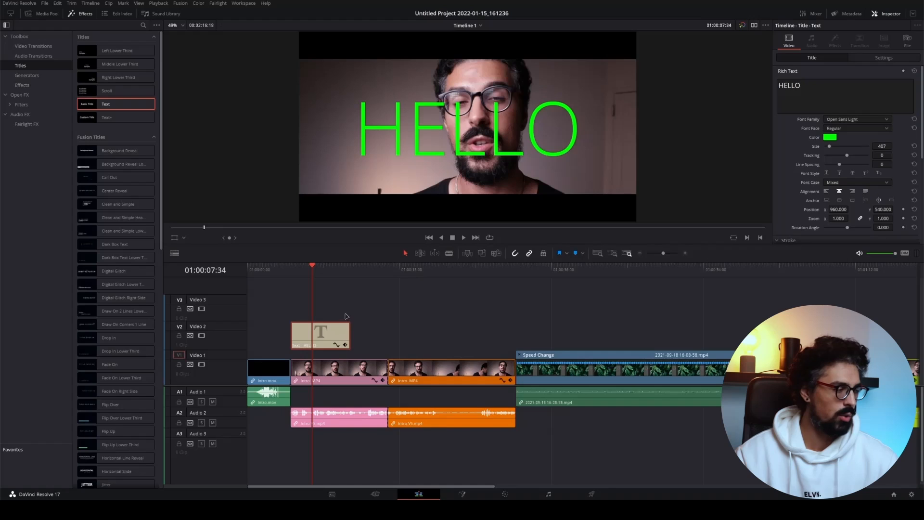
pyautogui.scroll(3, 315, 333)
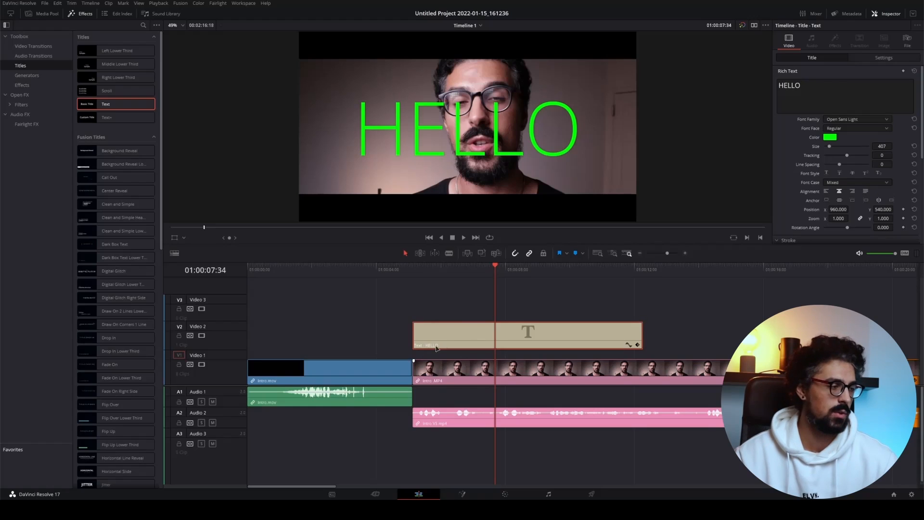
pyautogui.rightClick(415, 336)
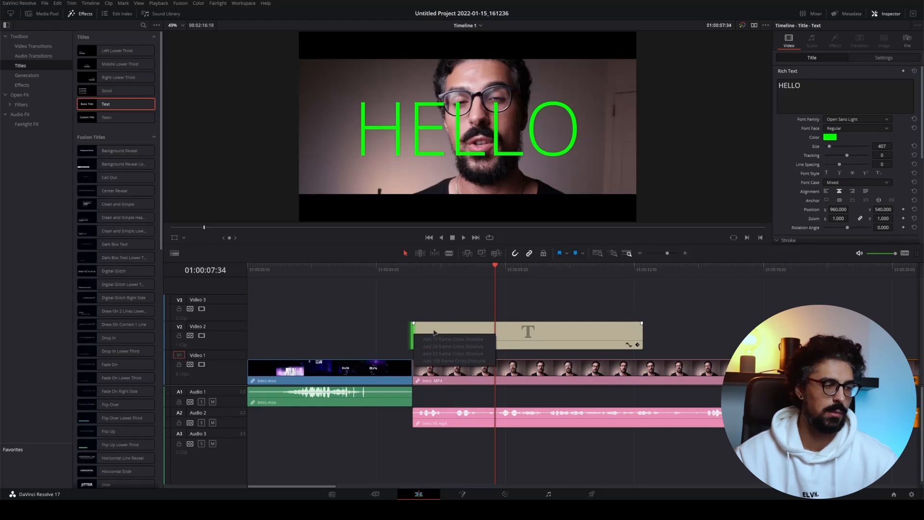
pyautogui.click(430, 331)
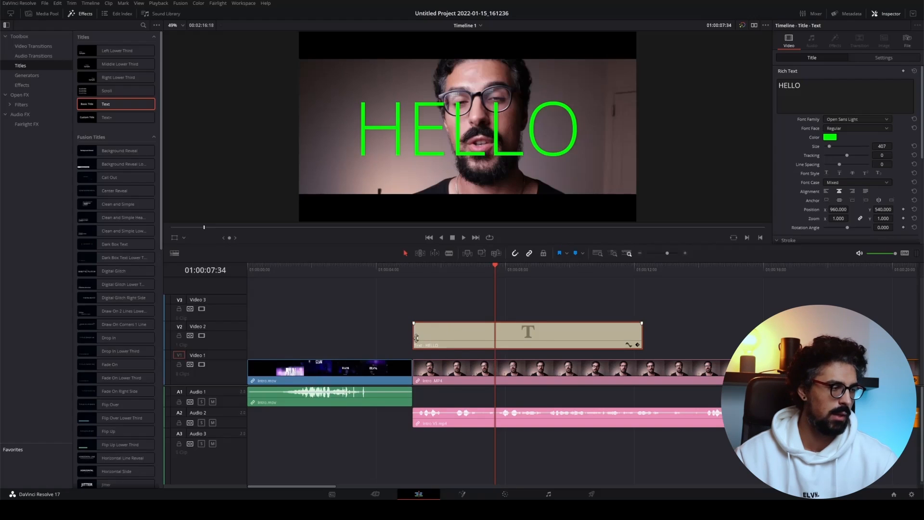
pyautogui.rightClick(416, 336)
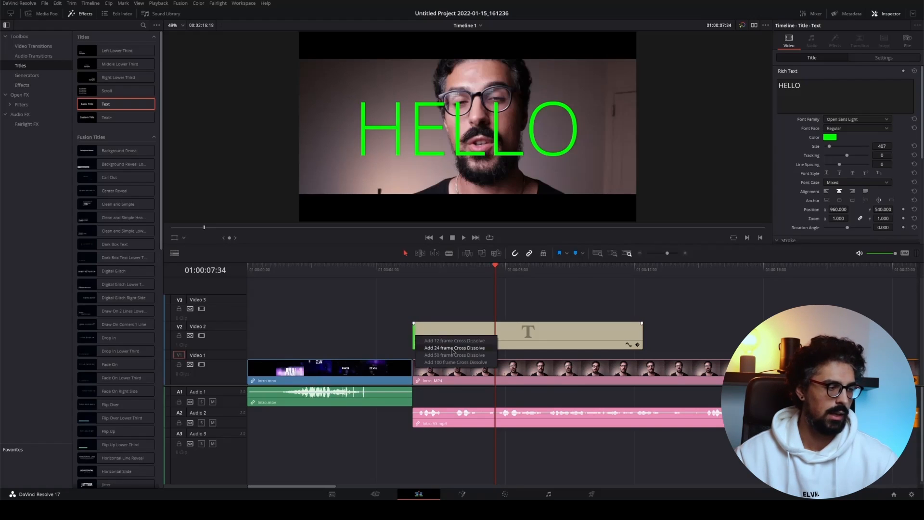
pyautogui.click(452, 340)
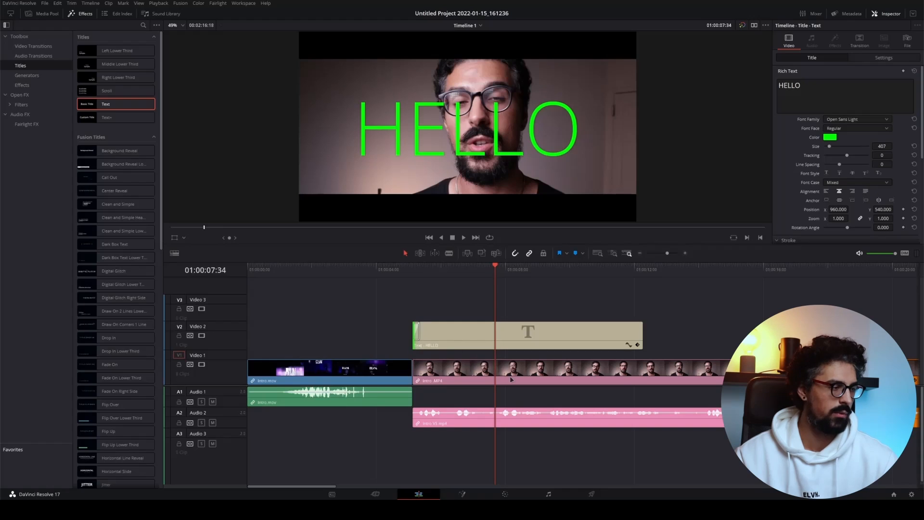
pyautogui.click(410, 272)
pyautogui.press('space')
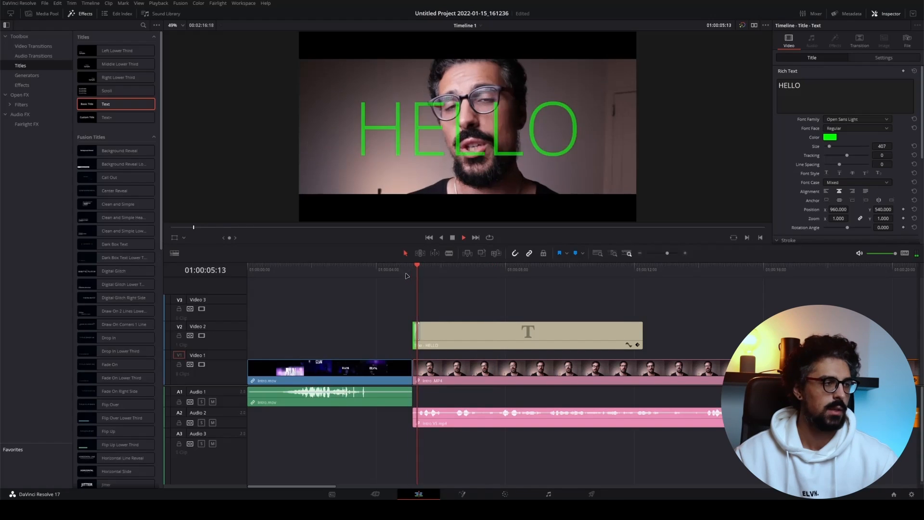
pyautogui.press('space')
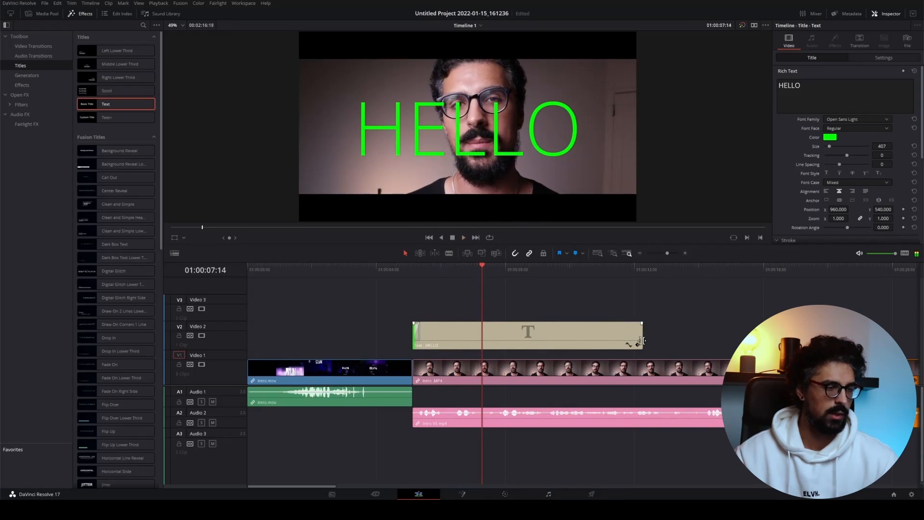
# Step: Add a 50-frame Cross Dissolve to the end of the HELLO title and play back its fade-out
pyautogui.rightClick(639, 332)
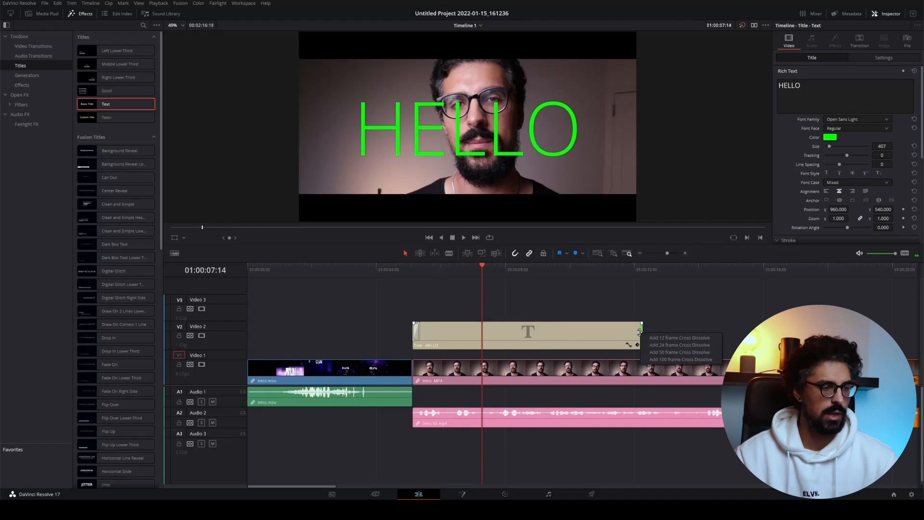
pyautogui.click(679, 352)
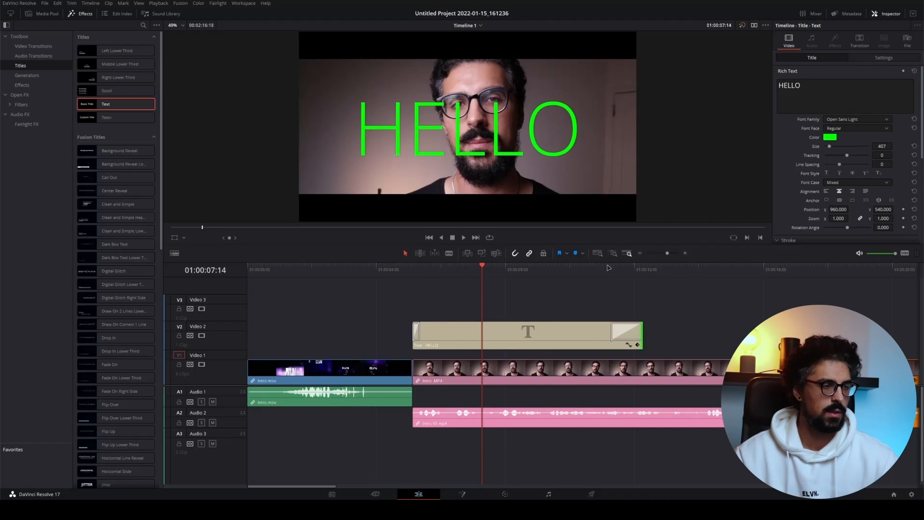
pyautogui.click(610, 268)
pyautogui.press('space')
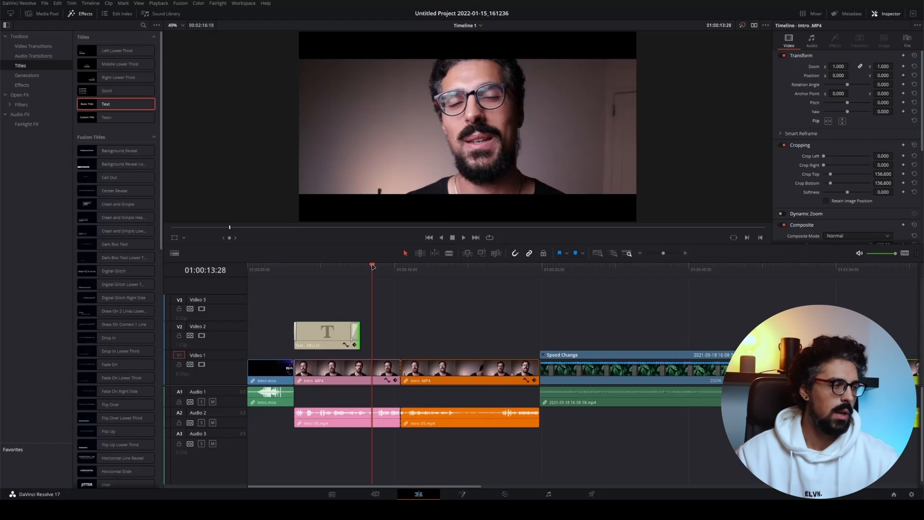
pyautogui.moveTo(373, 266); pyautogui.dragTo(321, 266)
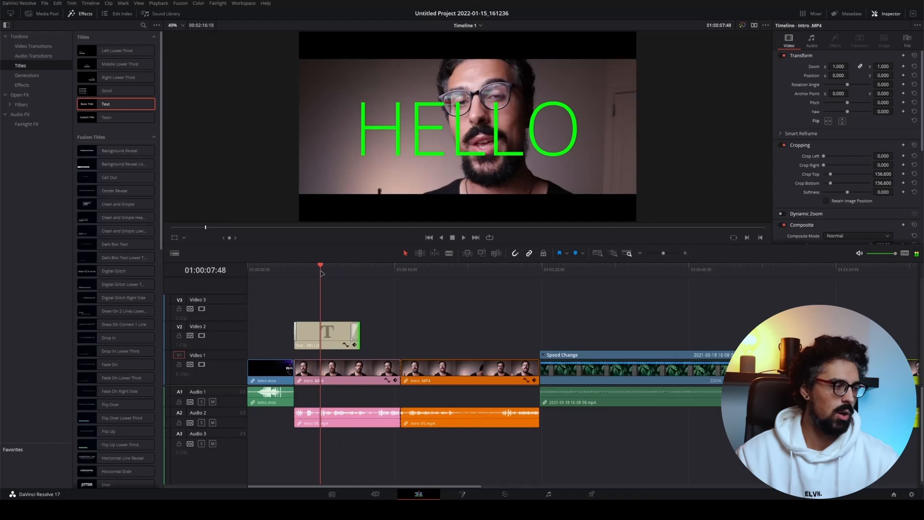
pyautogui.click(326, 337)
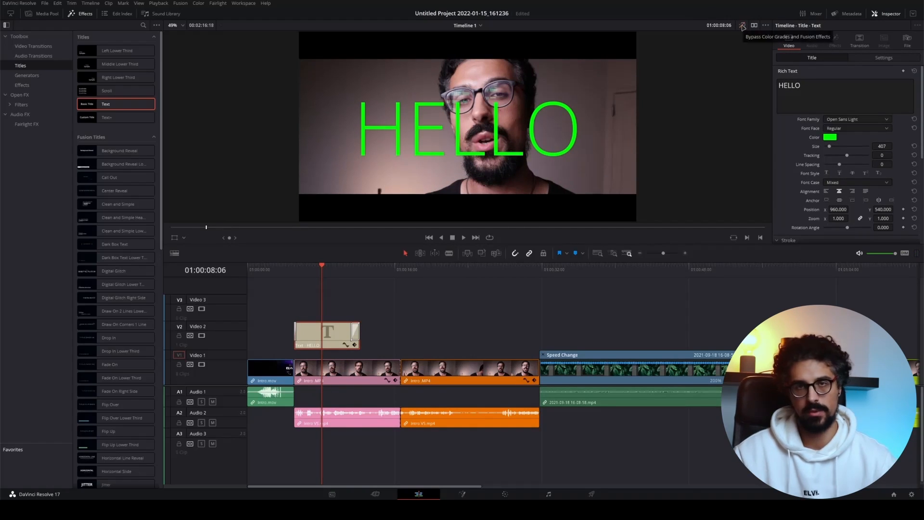
pyautogui.click(742, 27)
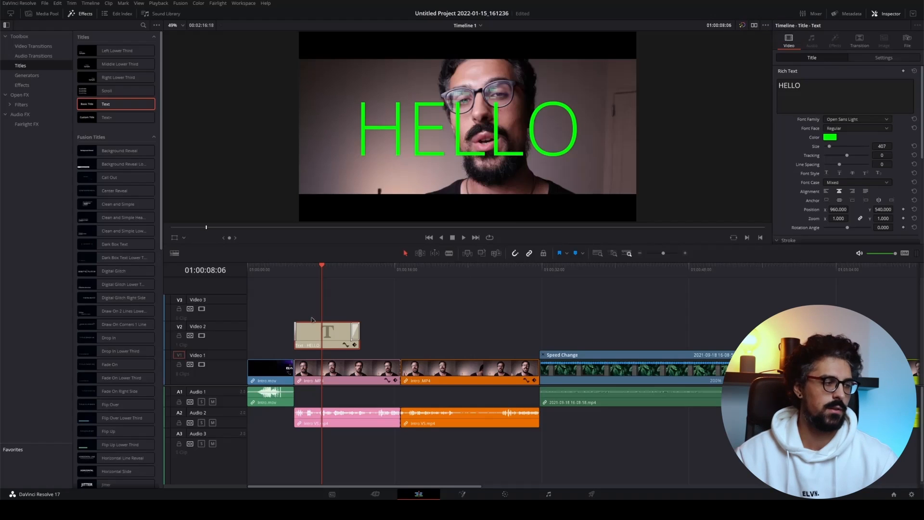
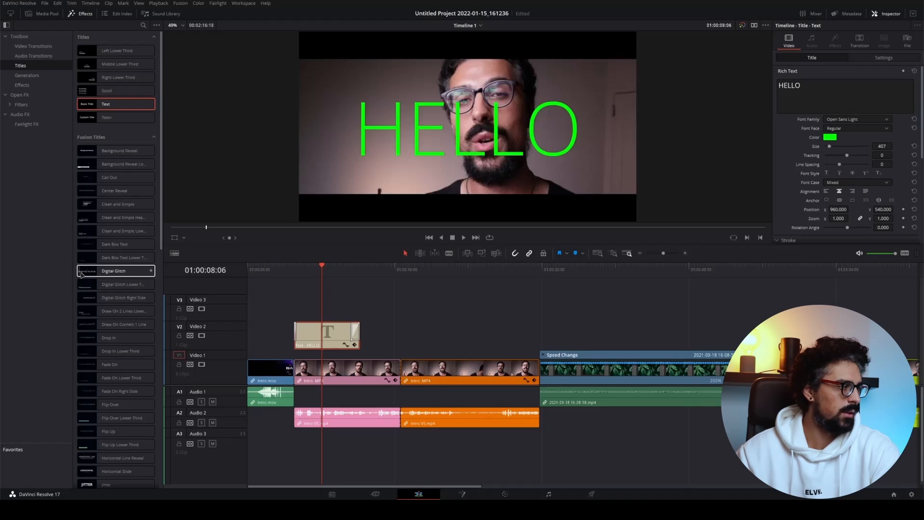
# Step: Place a Digital Glitch title on Video 2 at the start of the orange Intro clip and play back its animation
pyautogui.moveTo(81, 274); pyautogui.dragTo(402, 332)
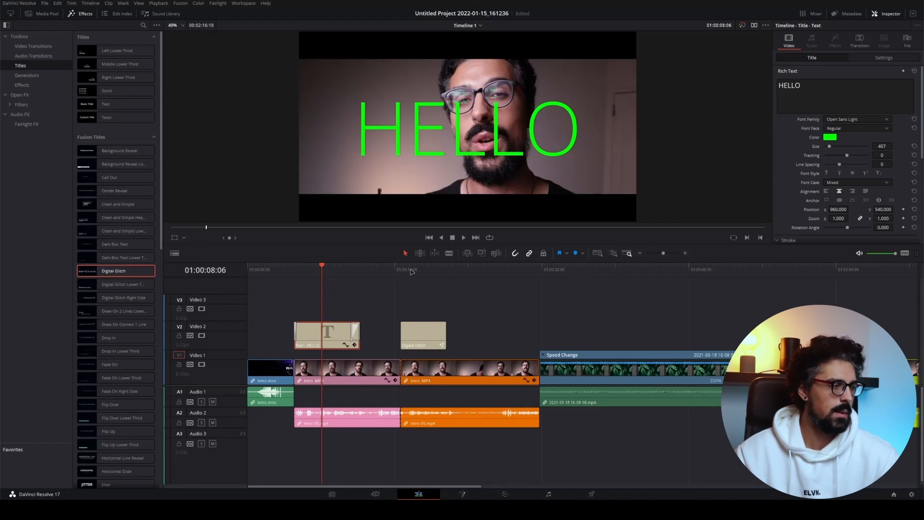
pyautogui.click(402, 267)
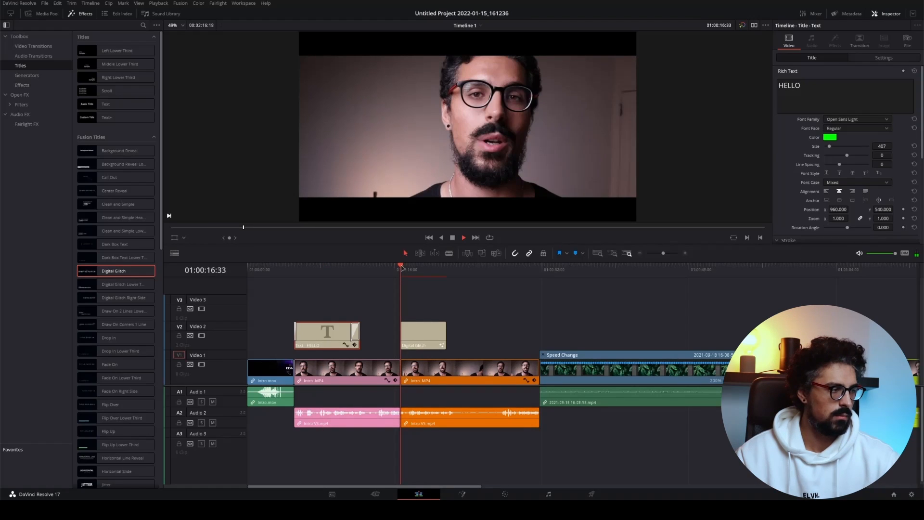
pyautogui.press('space')
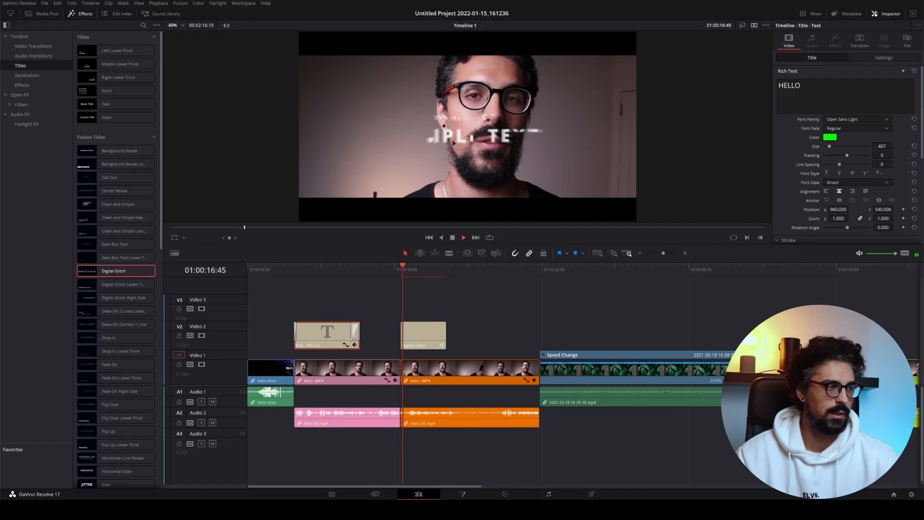
pyautogui.press('space')
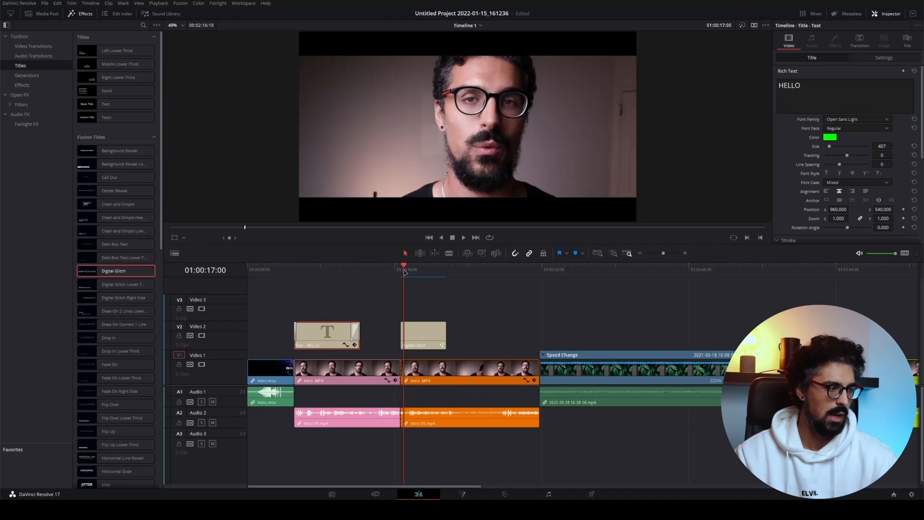
pyautogui.press('space')
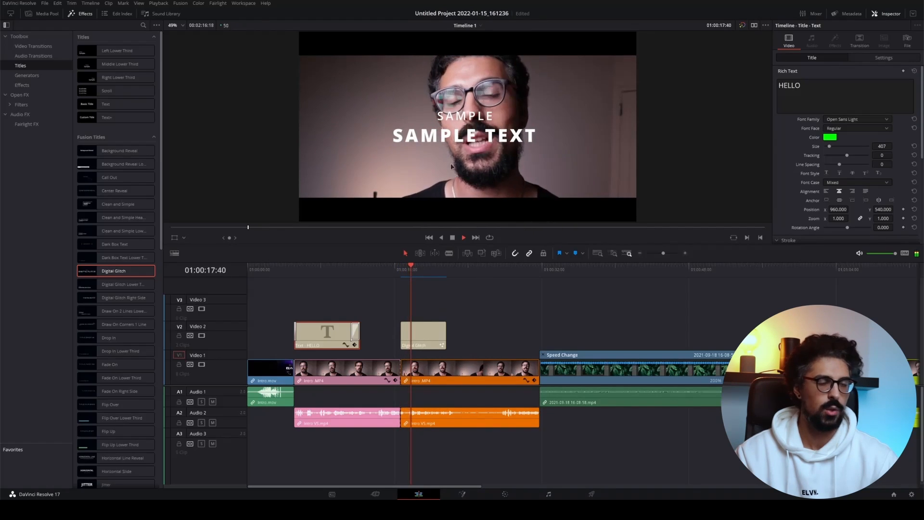
pyautogui.click(401, 267)
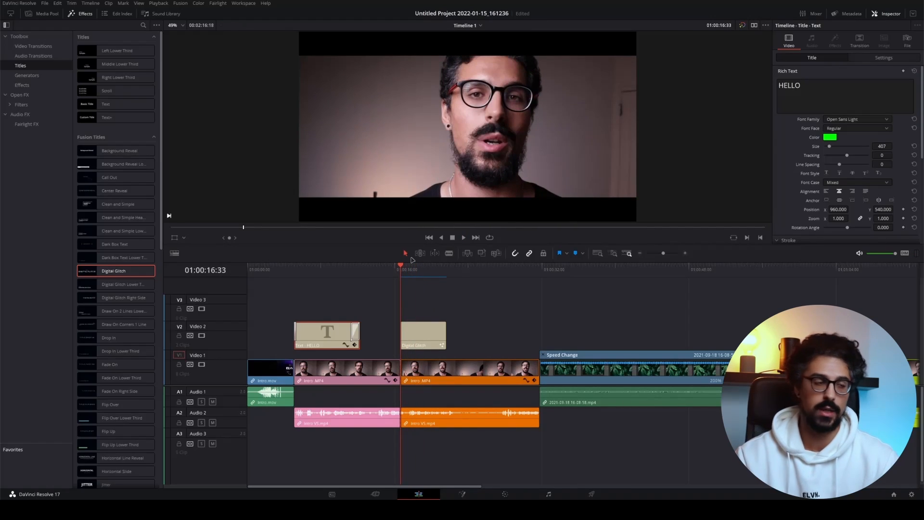
pyautogui.press('space')
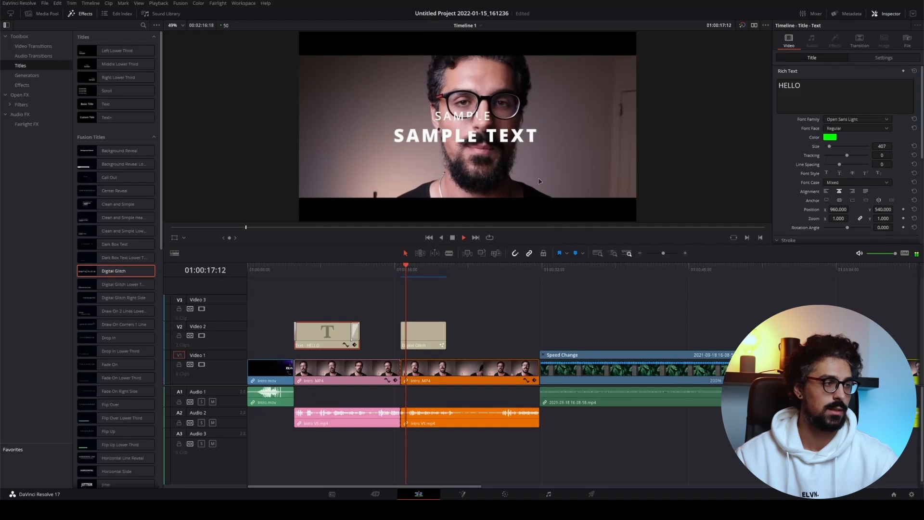
pyautogui.press('space')
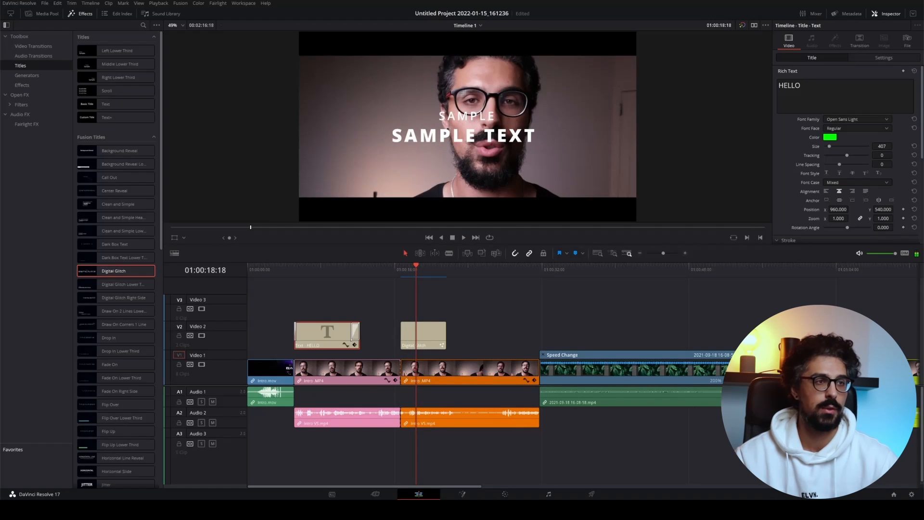
# Step: Bypass color grades and Fusion effects, play the Digital Glitch section, and switch the bypass off again
pyautogui.click(742, 25)
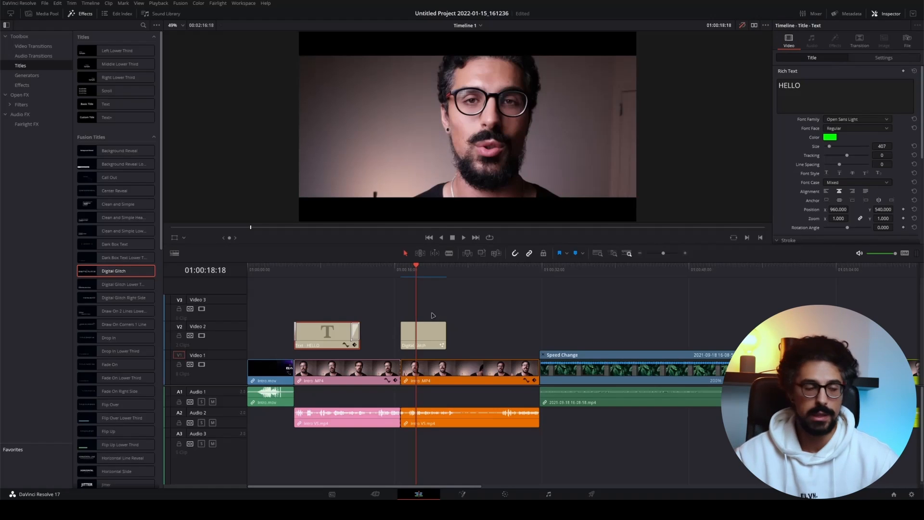
pyautogui.moveTo(424, 272)
pyautogui.mouseDown()
pyautogui.moveTo(399, 272)
pyautogui.moveTo(408, 273)
pyautogui.mouseUp()
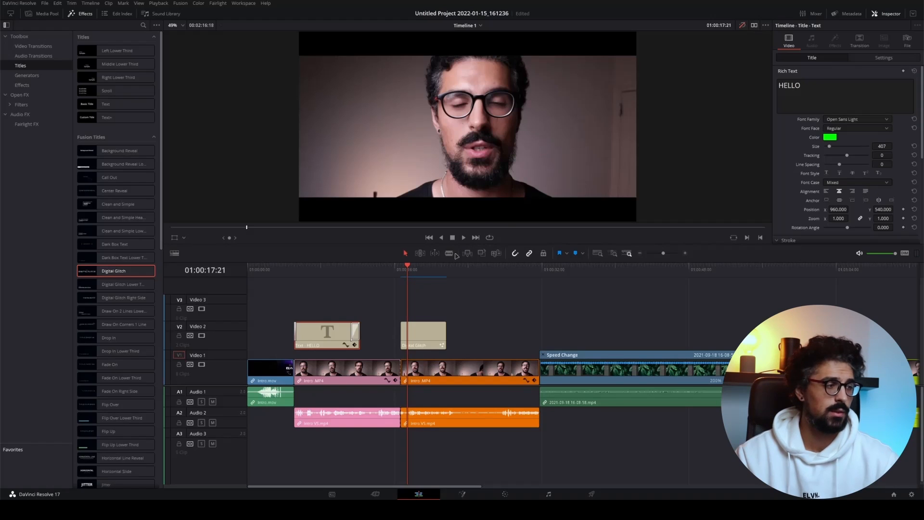
pyautogui.click(399, 272)
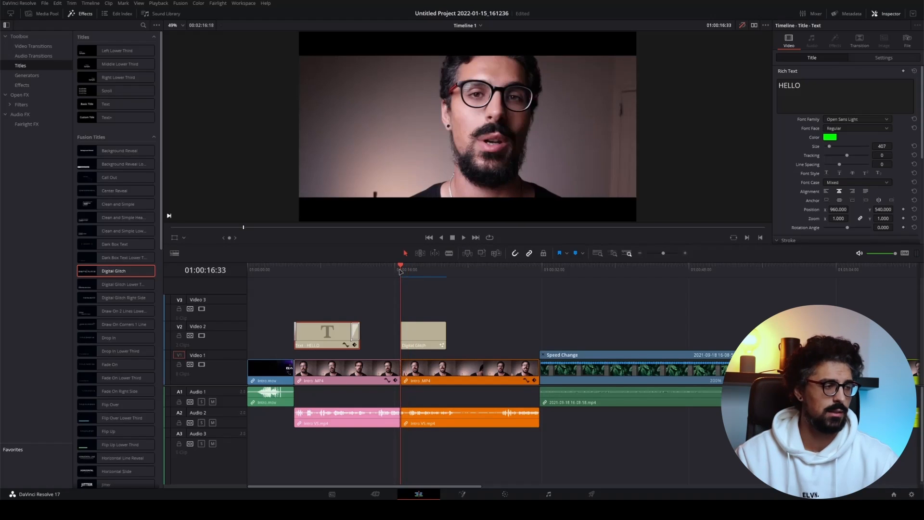
pyautogui.press('space')
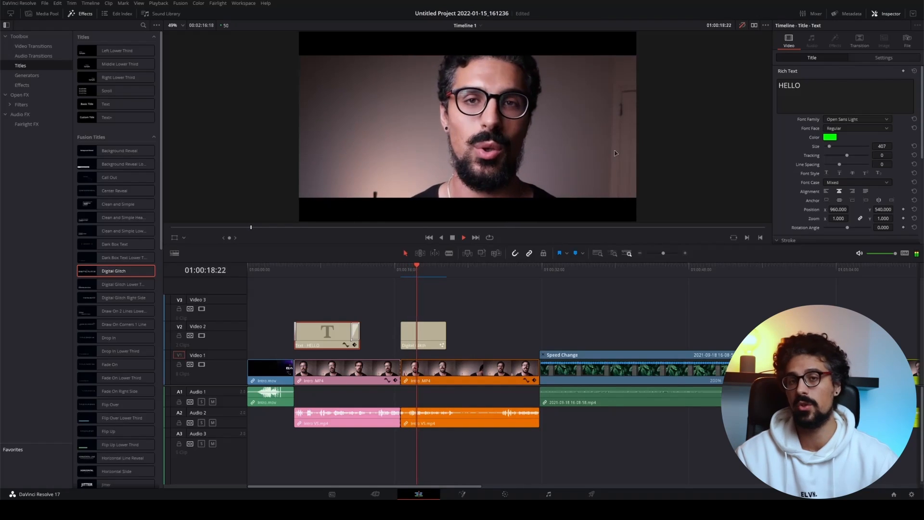
pyautogui.press('space')
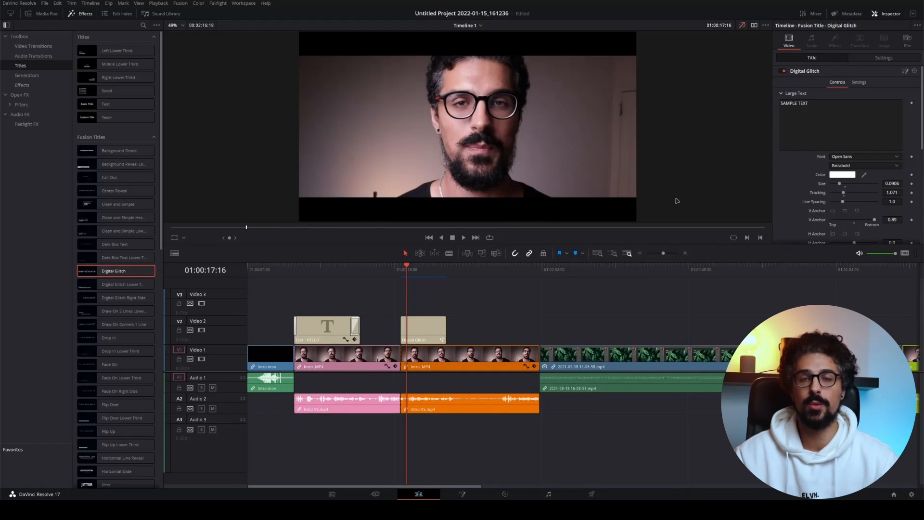
pyautogui.click(743, 25)
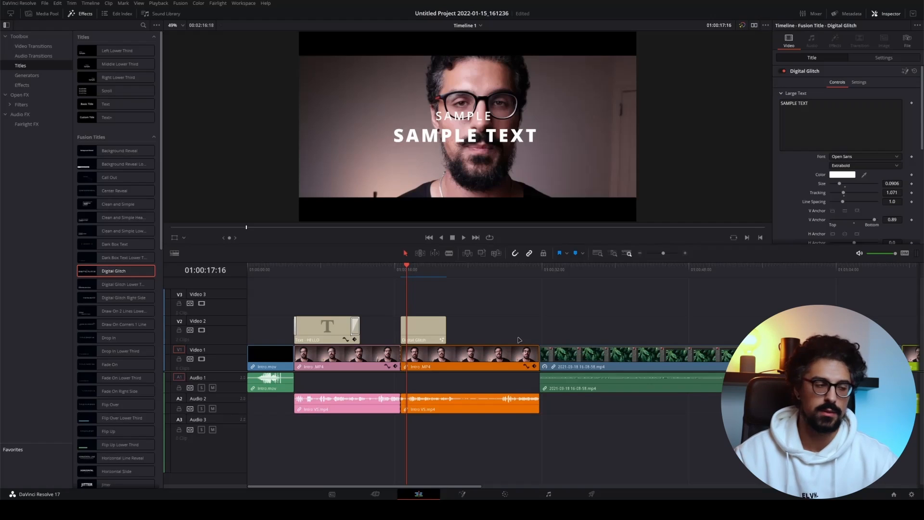
# Step: Undo the Digital Glitch title and place a Solid Color generator on Video 2 at the start of the orange Intro clip
pyautogui.hotkey('ctrl', 'z')
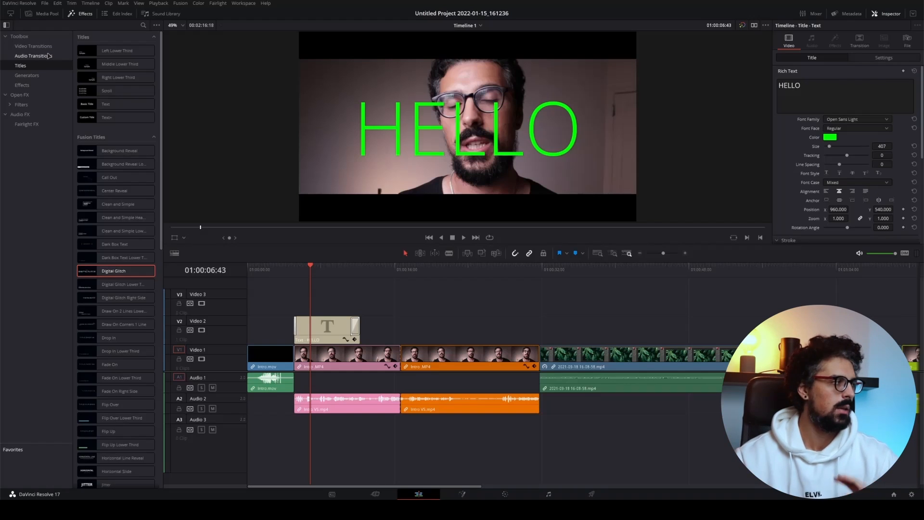
pyautogui.click(21, 76)
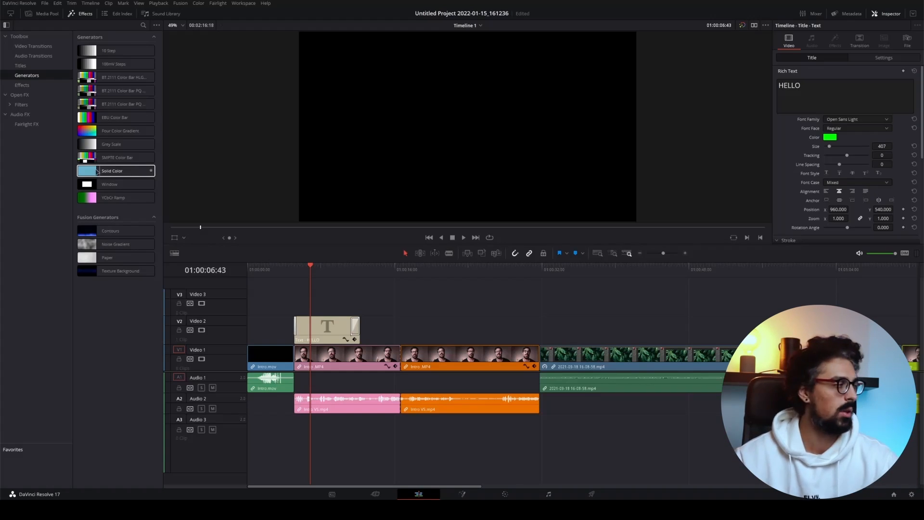
pyautogui.moveTo(88, 173); pyautogui.dragTo(404, 331)
pyautogui.click(412, 328)
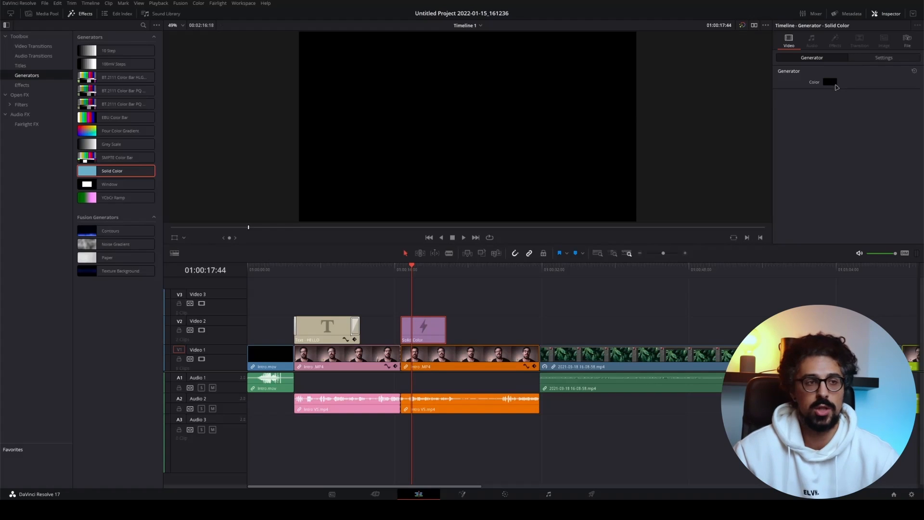
# Step: Set the Solid Color generator's color to a bright light blue with hue 191 and saturation 198
pyautogui.click(831, 83)
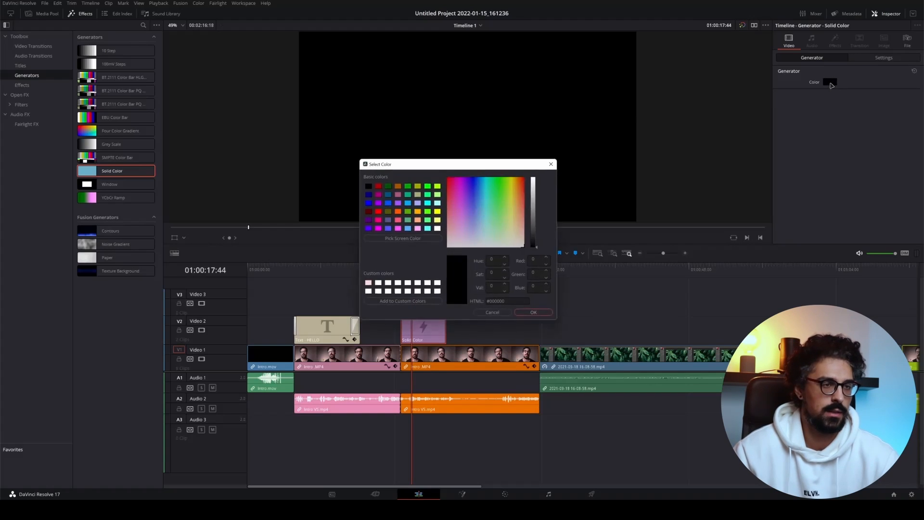
pyautogui.click(485, 192)
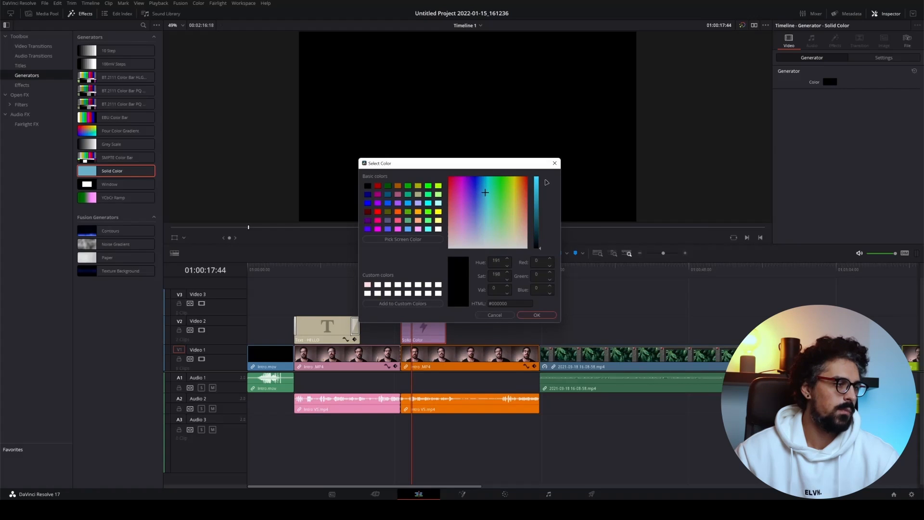
pyautogui.click(540, 183)
pyautogui.moveTo(540, 182); pyautogui.dragTo(541, 167)
pyautogui.click(535, 315)
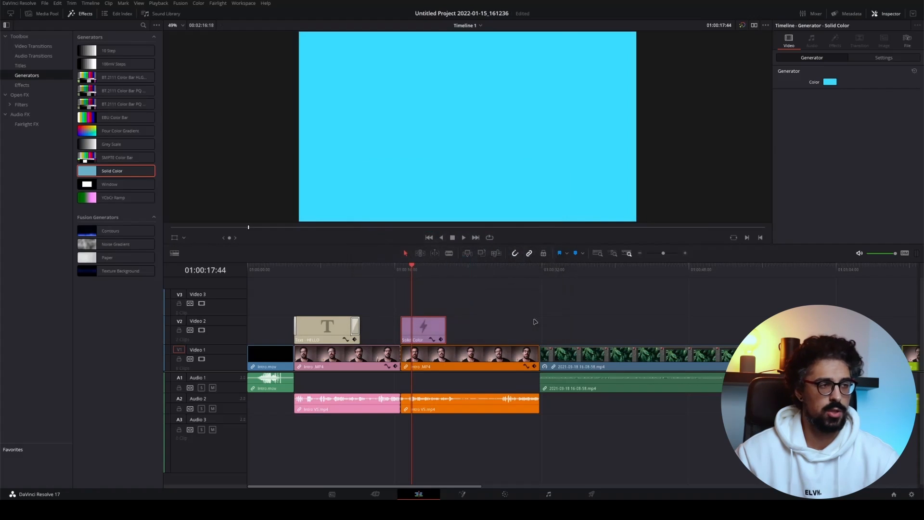
# Step: Move the HELLO text title to Video 3, directly above the Solid Color generator, and view the overlay
pyautogui.moveTo(325, 329); pyautogui.dragTo(431, 302)
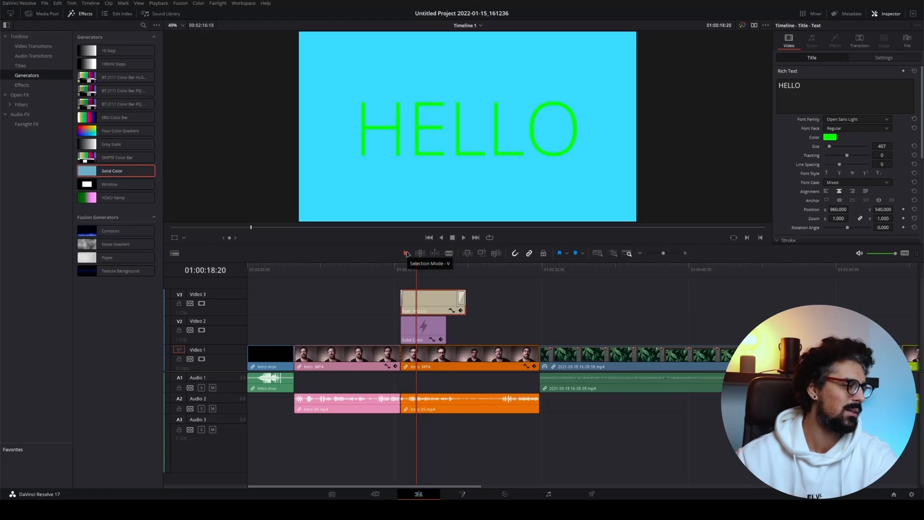
pyautogui.click(417, 268)
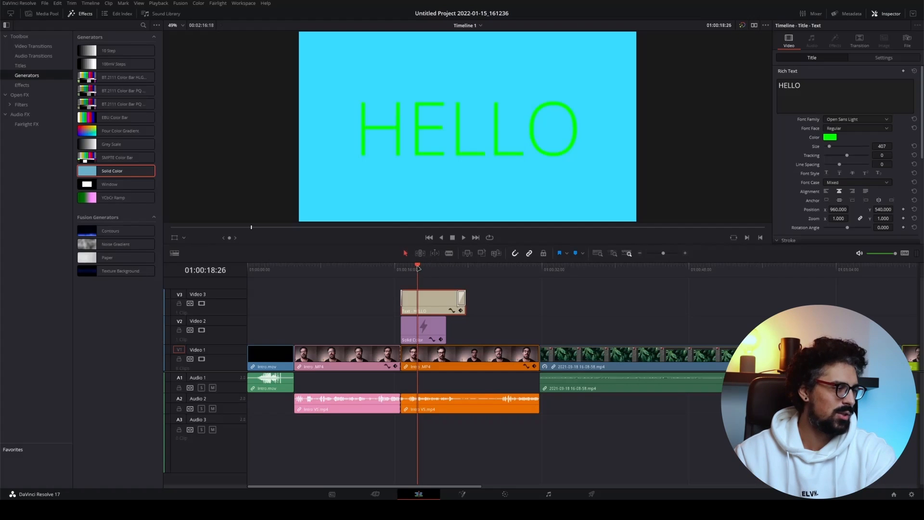
# Step: Apply the Open FX Flicker Addition effect to the pink Intro clip, play it back and inspect the effect's settings
pyautogui.moveTo(417, 268); pyautogui.dragTo(340, 268)
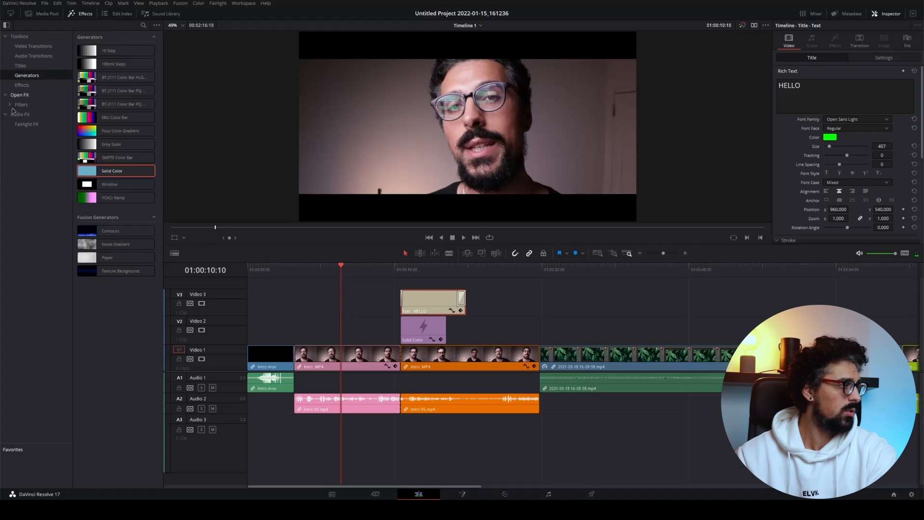
pyautogui.click(24, 96)
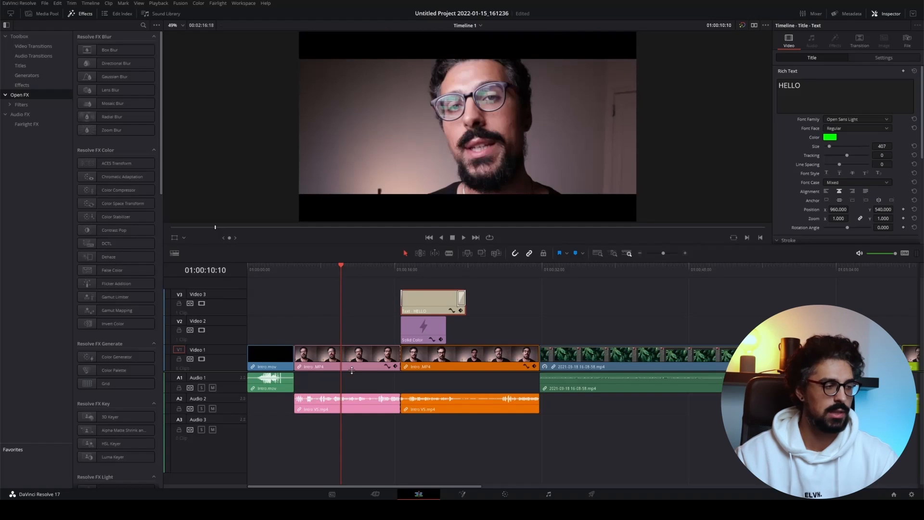
pyautogui.click(354, 365)
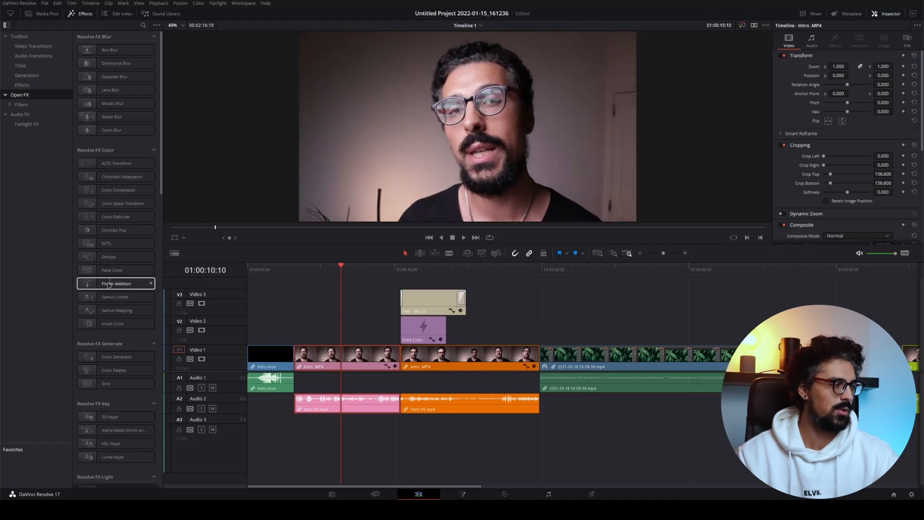
pyautogui.moveTo(109, 285); pyautogui.dragTo(353, 362)
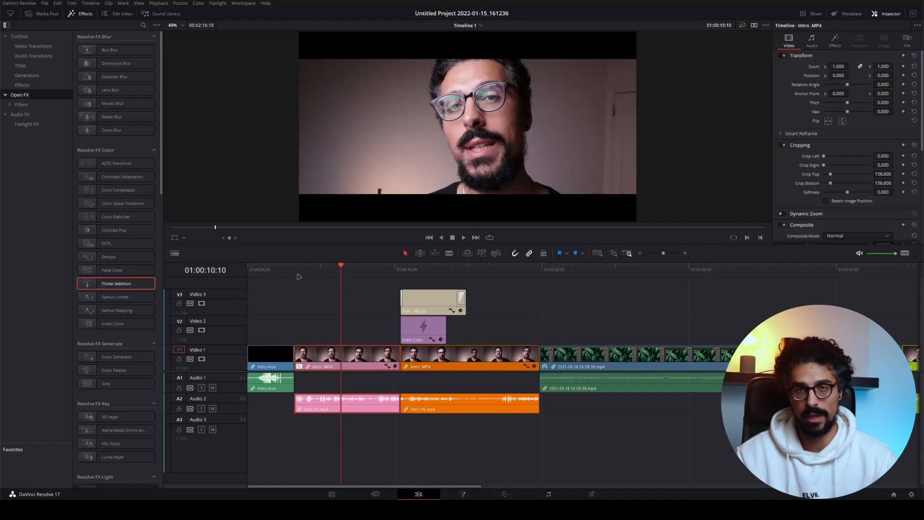
pyautogui.press('space')
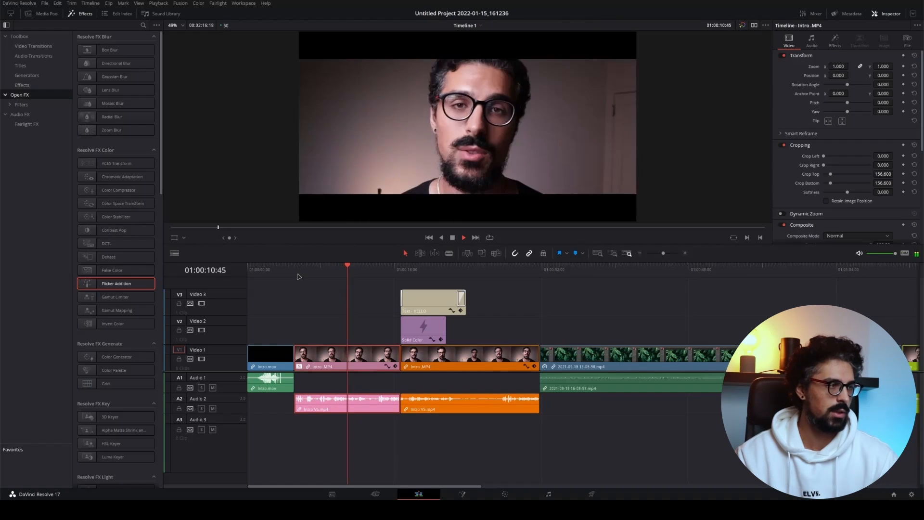
pyautogui.press('space')
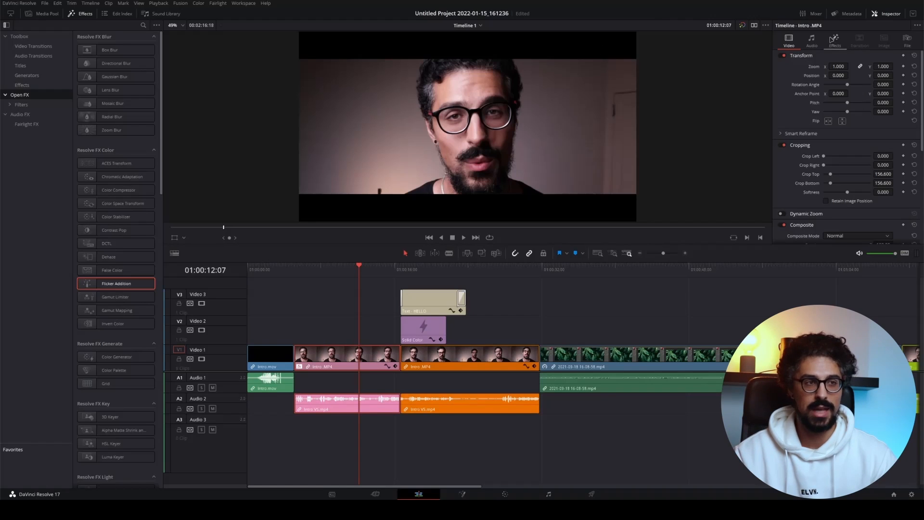
pyautogui.click(836, 44)
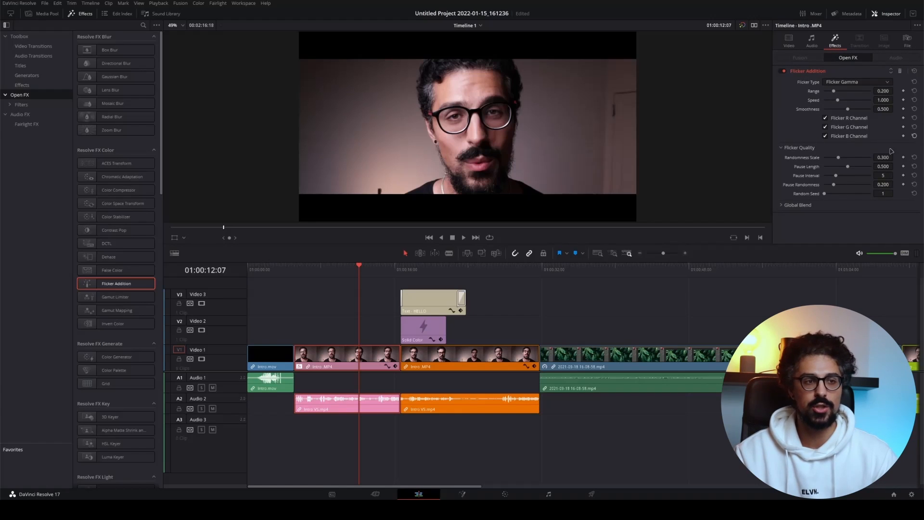
pyautogui.click(803, 72)
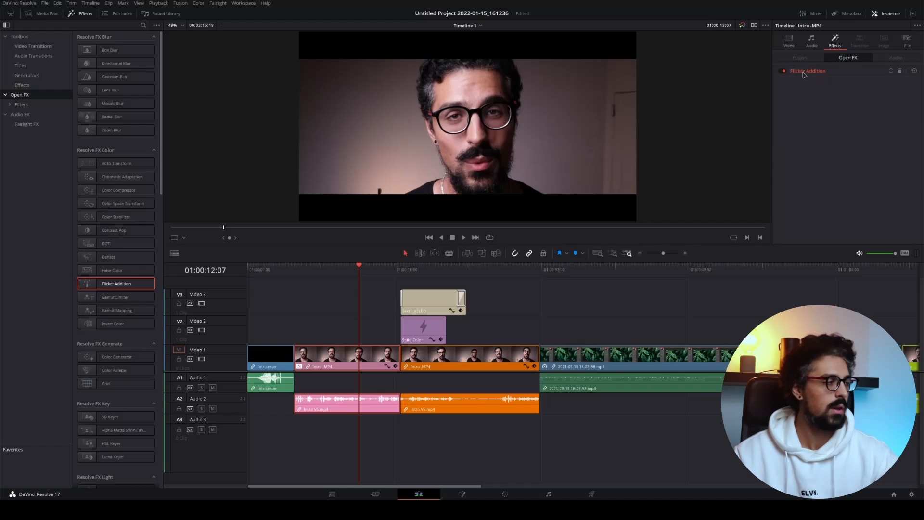
# Step: Add the Dehaze effect to the pink Intro clip and reduce its Dehaze Strength to 0.070
pyautogui.moveTo(108, 256); pyautogui.dragTo(357, 360)
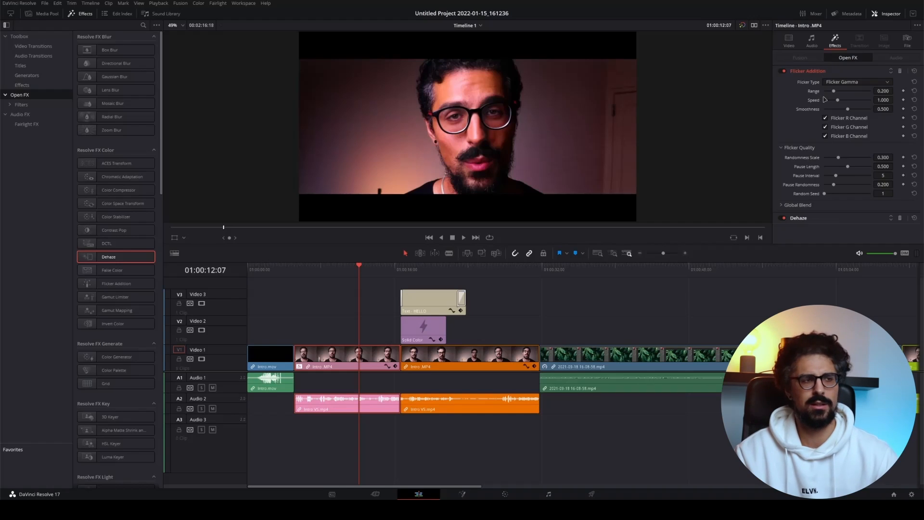
pyautogui.click(813, 72)
pyautogui.click(811, 82)
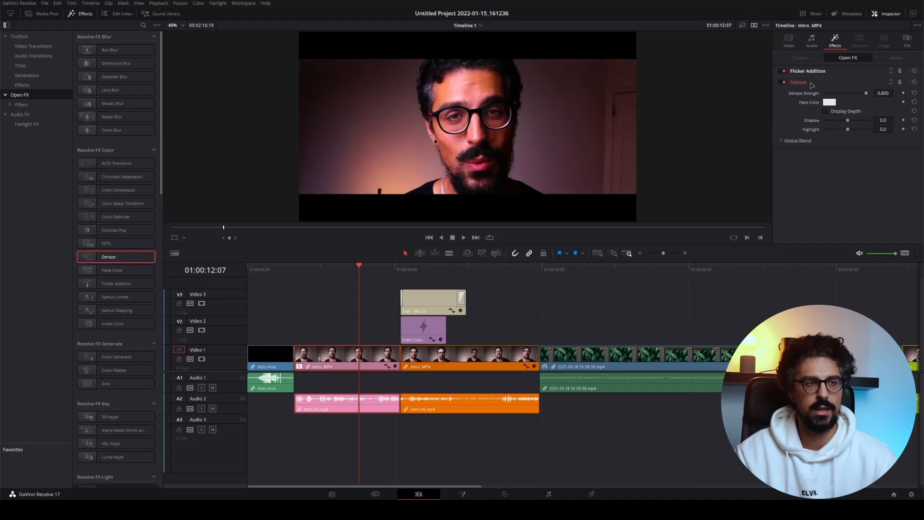
pyautogui.moveTo(866, 94)
pyautogui.mouseDown()
pyautogui.moveTo(823, 93)
pyautogui.moveTo(849, 93)
pyautogui.mouseUp()
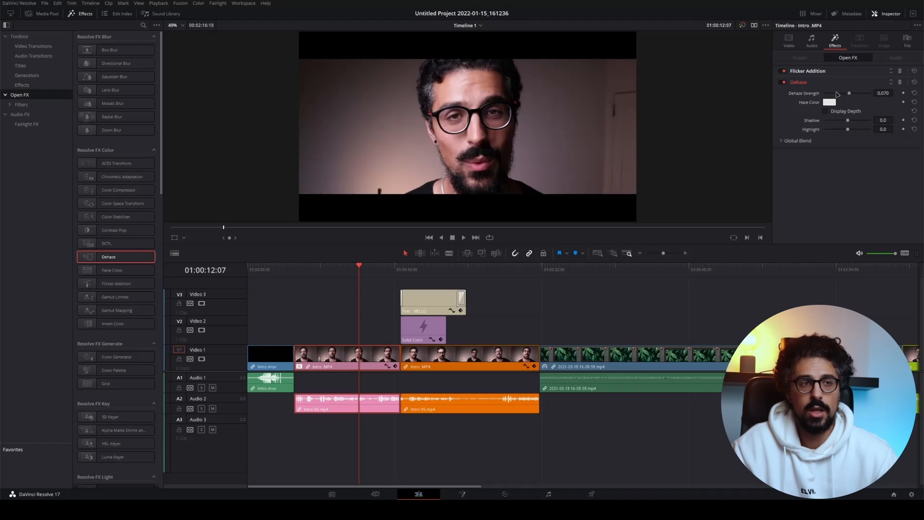
# Step: Delete the Dehaze and Flicker Addition effects from the pink Intro clip
pyautogui.click(899, 83)
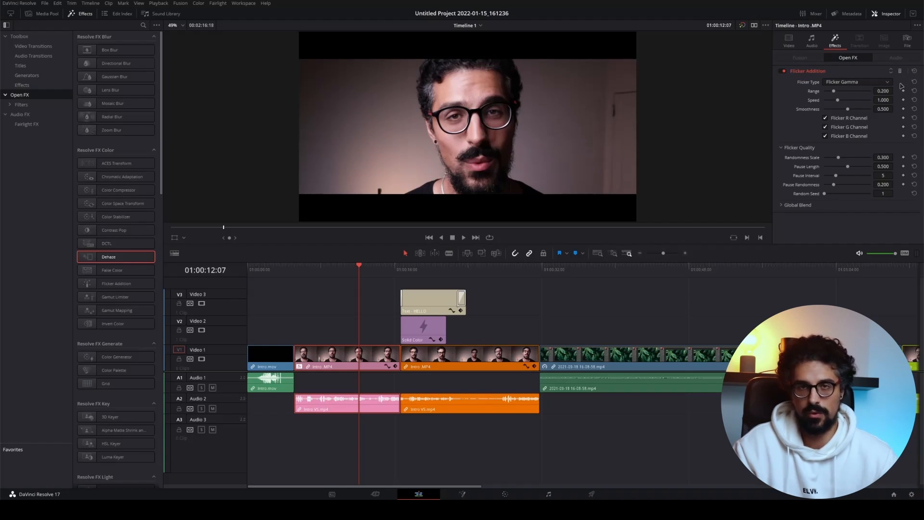
pyautogui.click(899, 71)
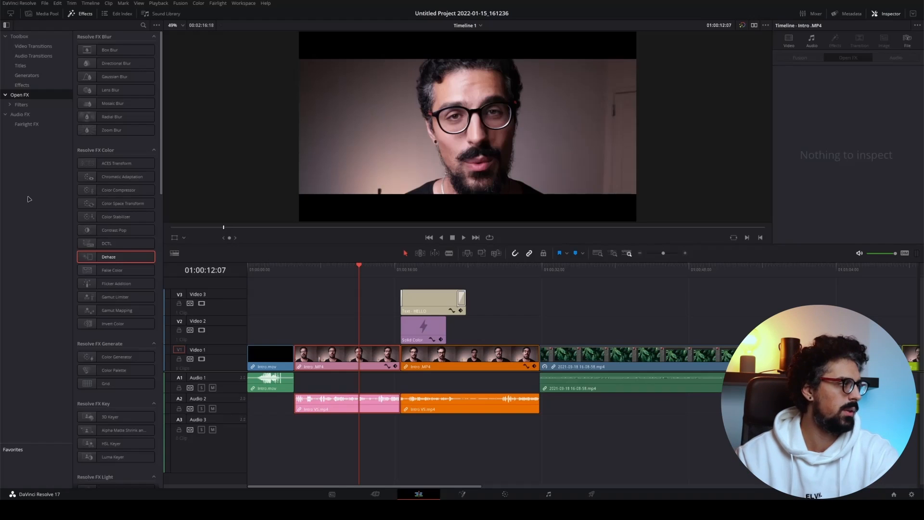
# Step: Mark the Digital Glitch Fusion title as a favorite and enlarge the Favorites area of the effects library
pyautogui.click(20, 65)
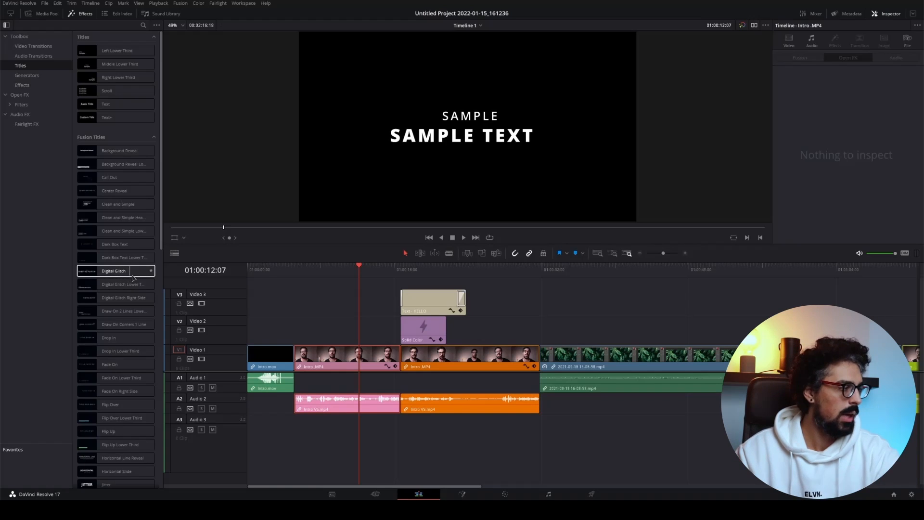
pyautogui.click(151, 270)
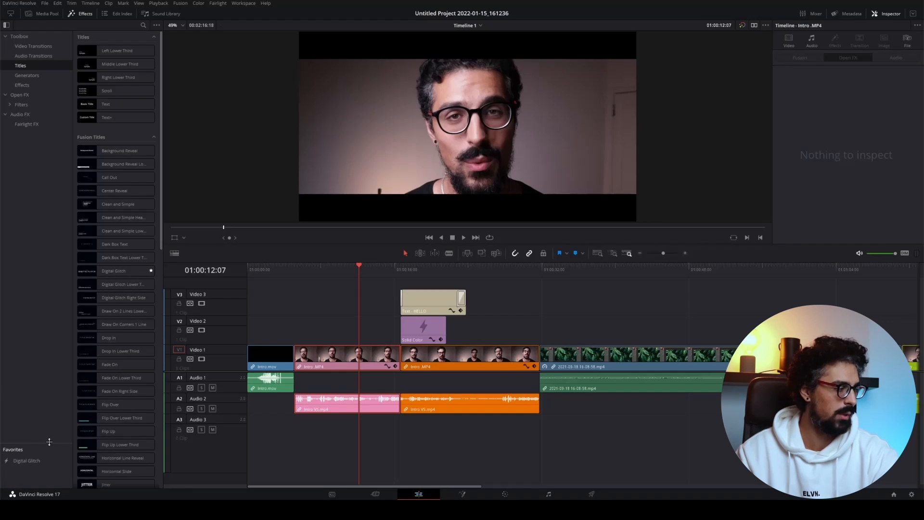
pyautogui.moveTo(48, 442); pyautogui.dragTo(48, 337)
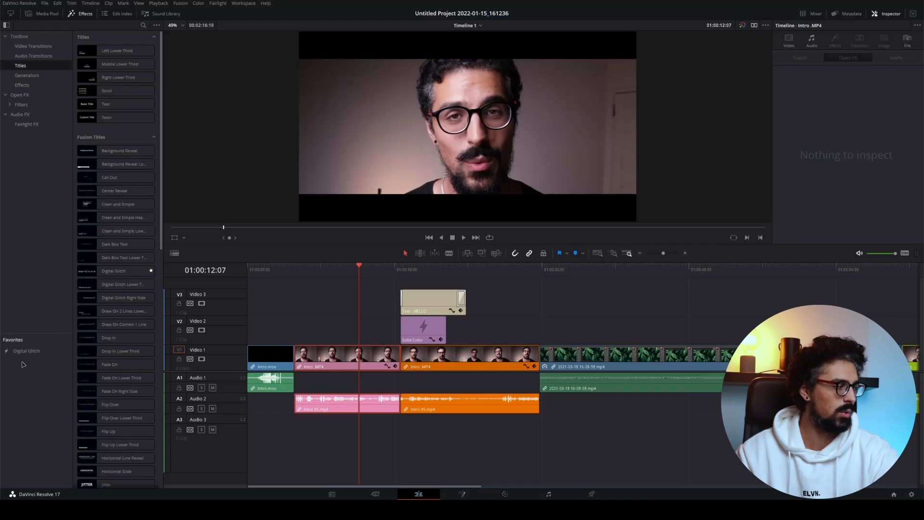